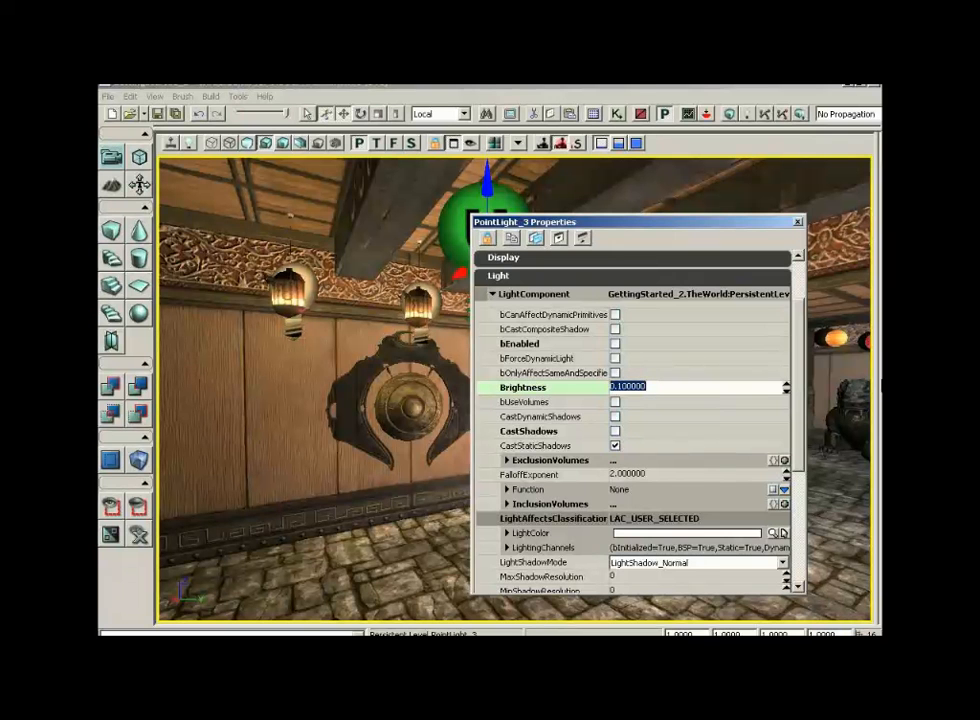
- Change PointLight_3's LightColor to a very pale orange, starting from a basic orange swatch and raising its luminance
scroll(615, 320, "down", 3)
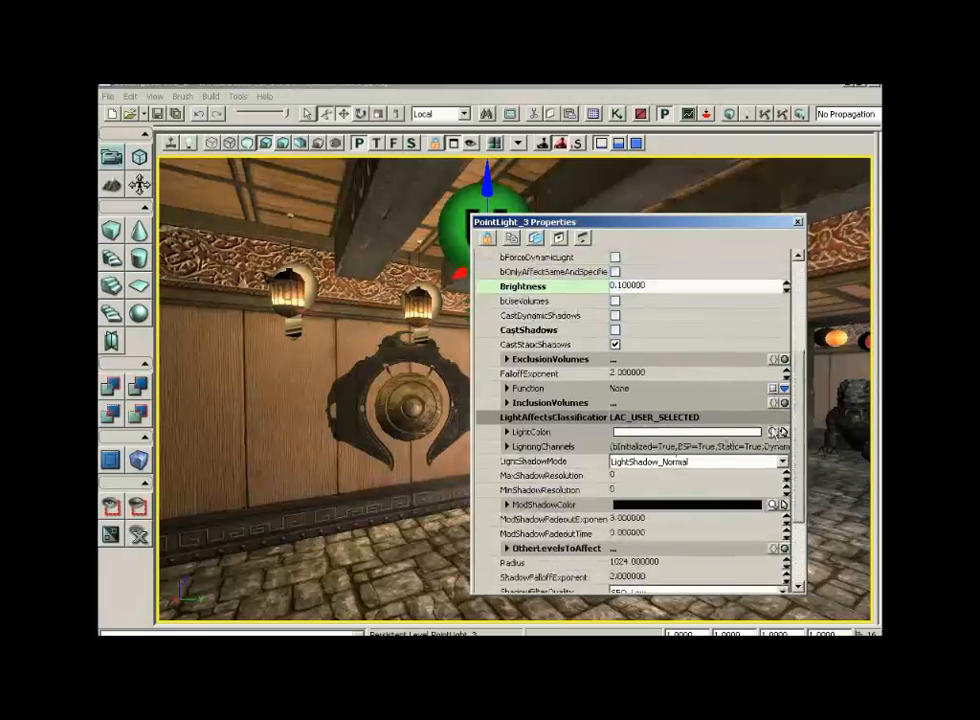
left_click(773, 432)
left_click(511, 305)
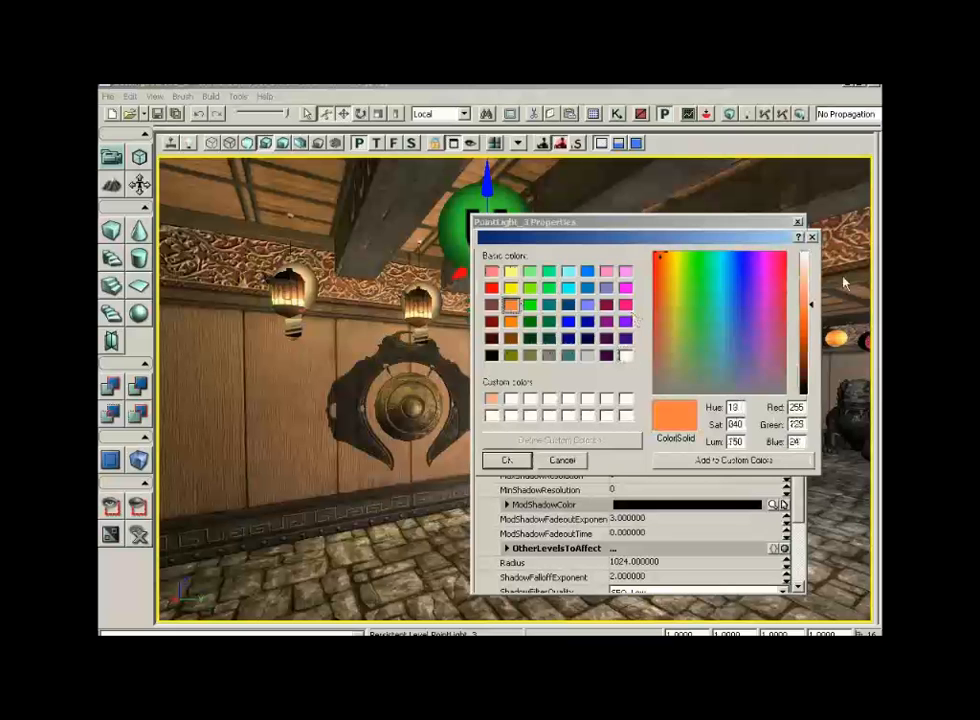
left_click(807, 263)
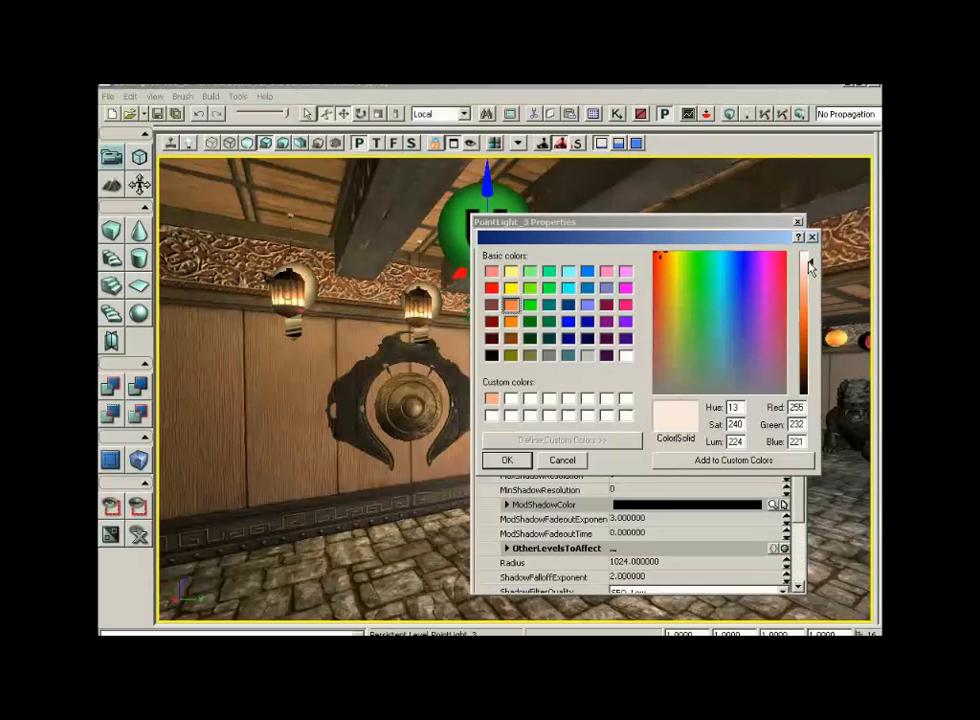
left_click_drag(809, 262, 809, 259)
left_click(498, 460)
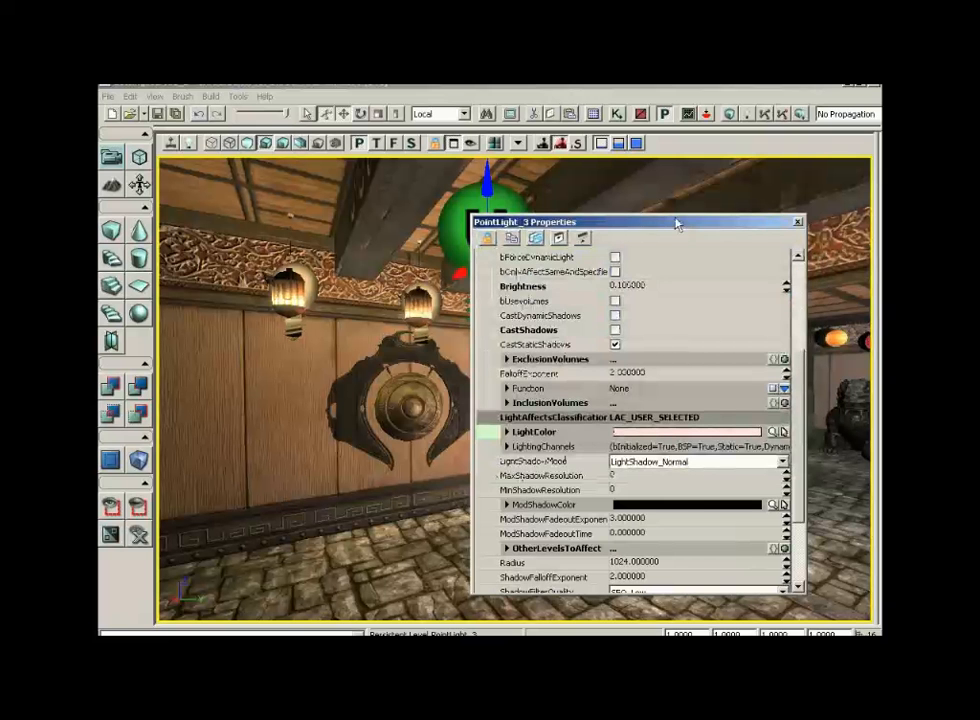
- Enable the bEnabled option of PointLight_3's light component and close its properties
left_click_drag(676, 221, 790, 210)
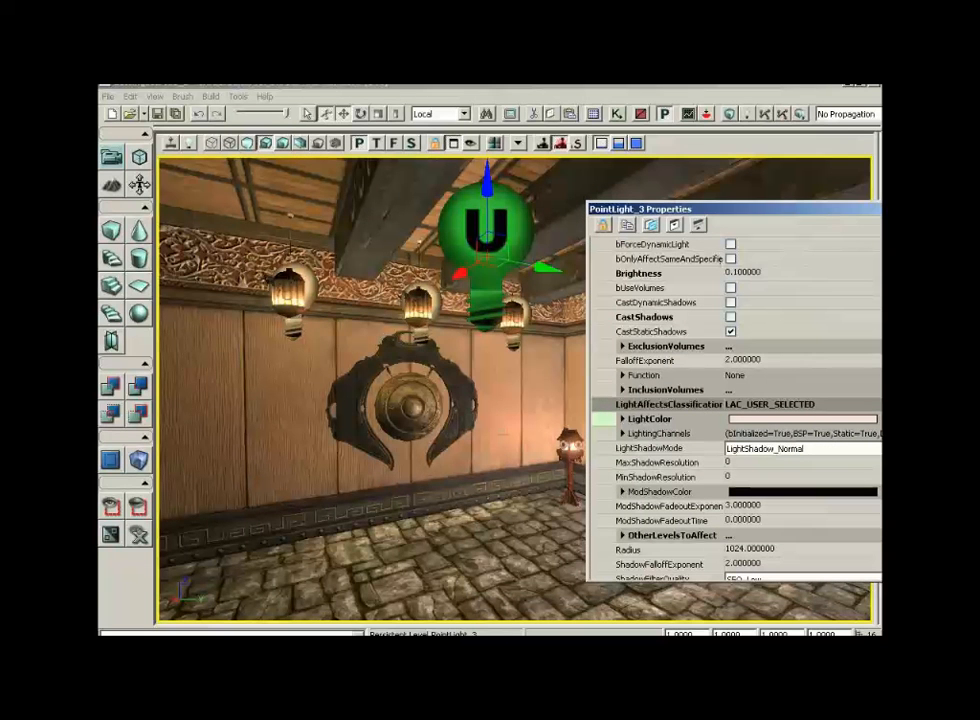
mouse_move(480, 380)
right_mouse_down()
mouse_move(380, 390)
mouse_move(350, 430)
mouse_move(480, 380)
right_mouse_up()
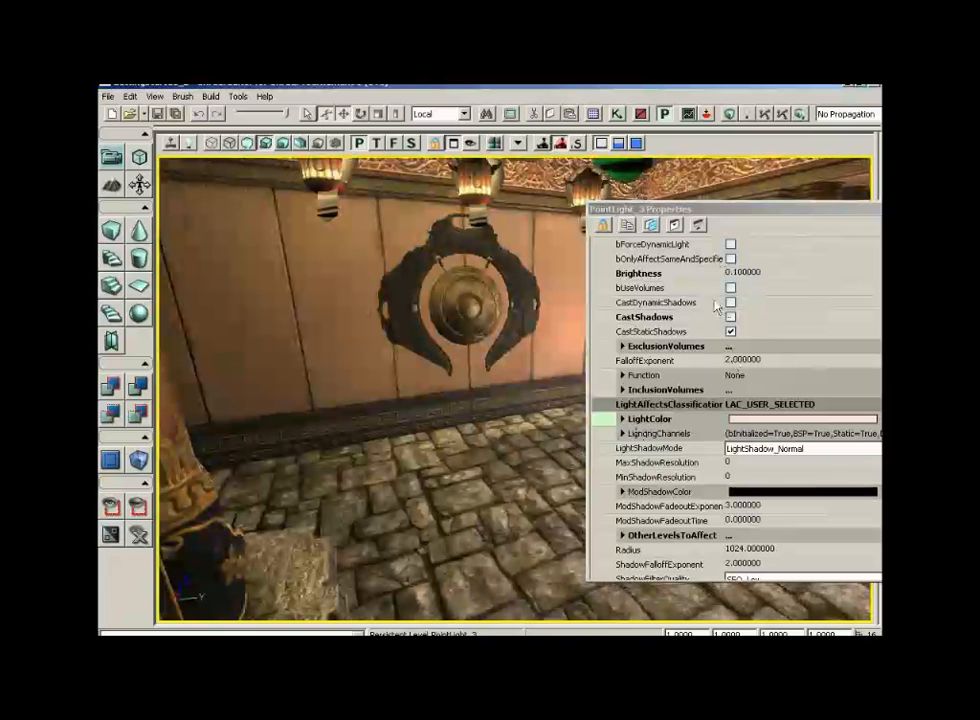
left_click_drag(844, 211, 717, 251)
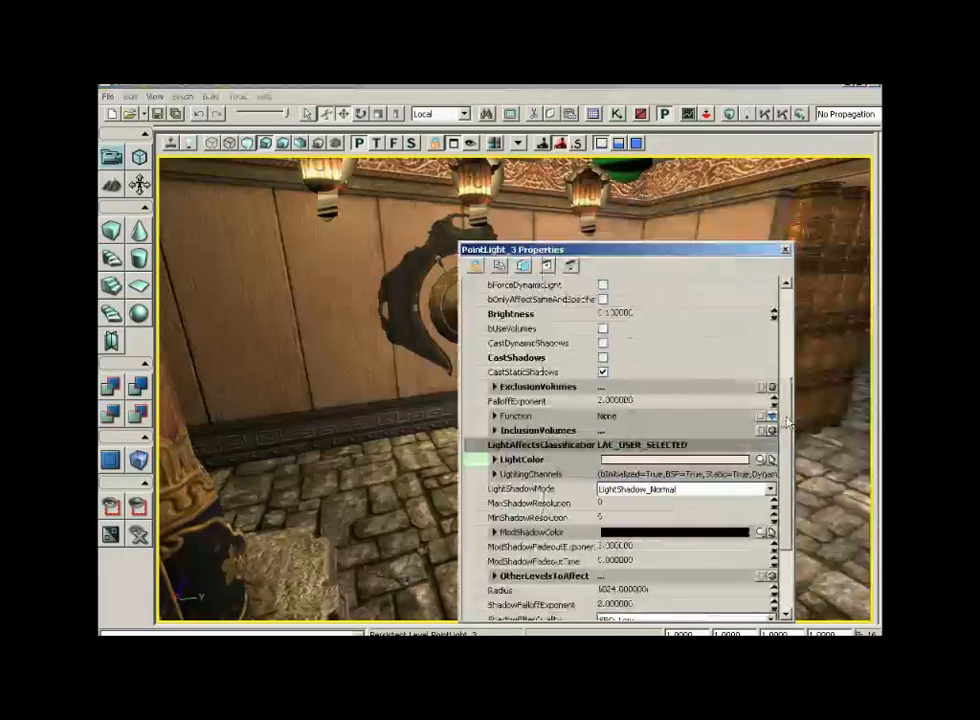
scroll(598, 320, "up", 3)
left_click(603, 367)
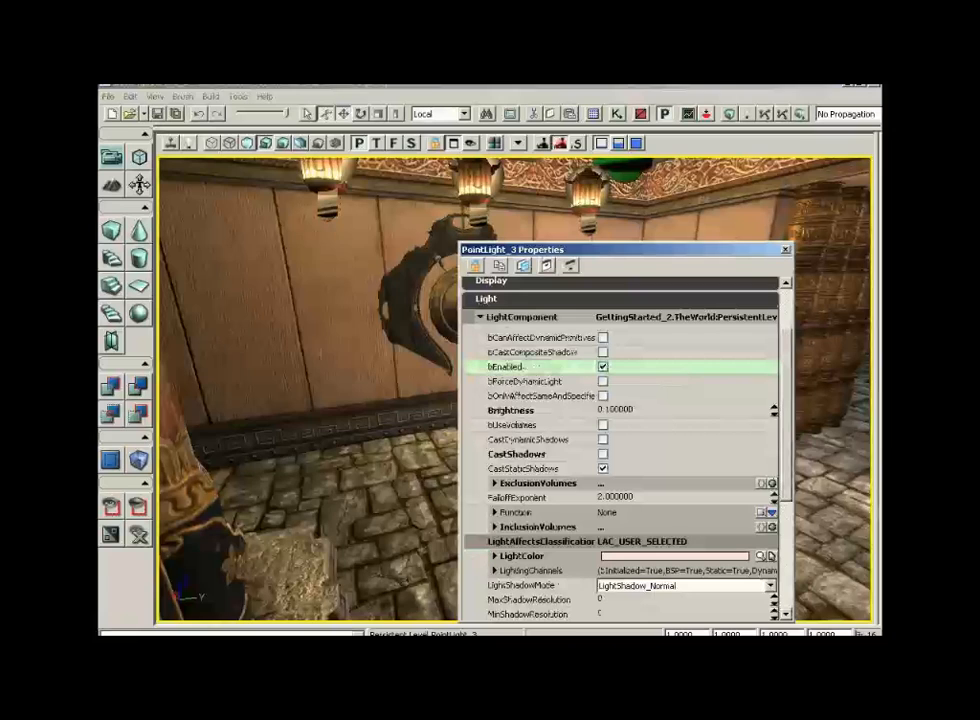
right_click_drag(350, 410, 330, 395)
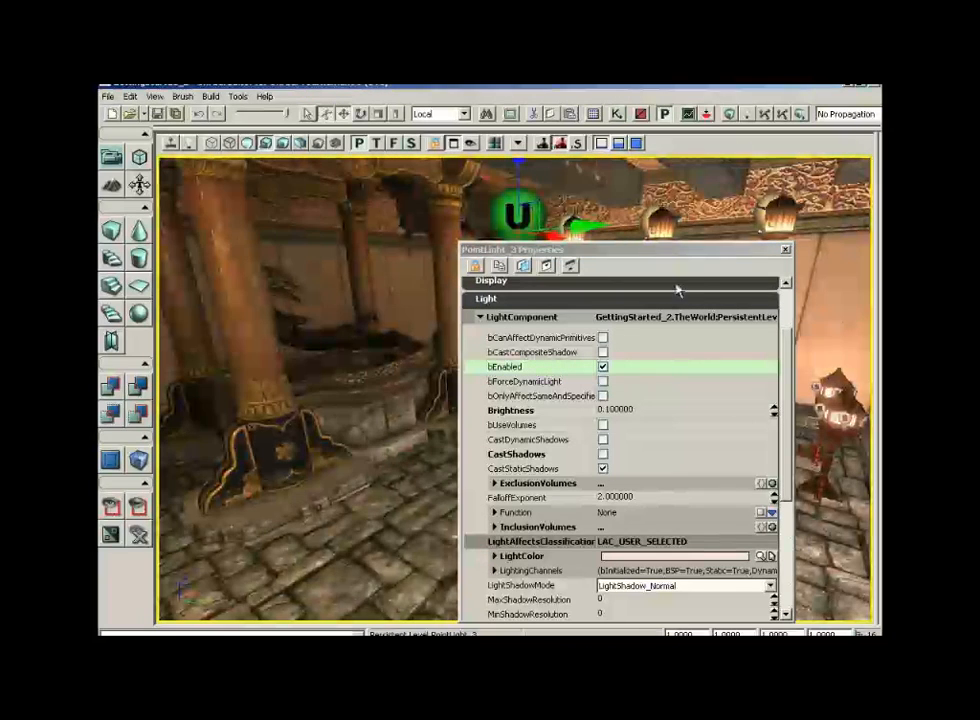
left_click_drag(707, 252, 742, 185)
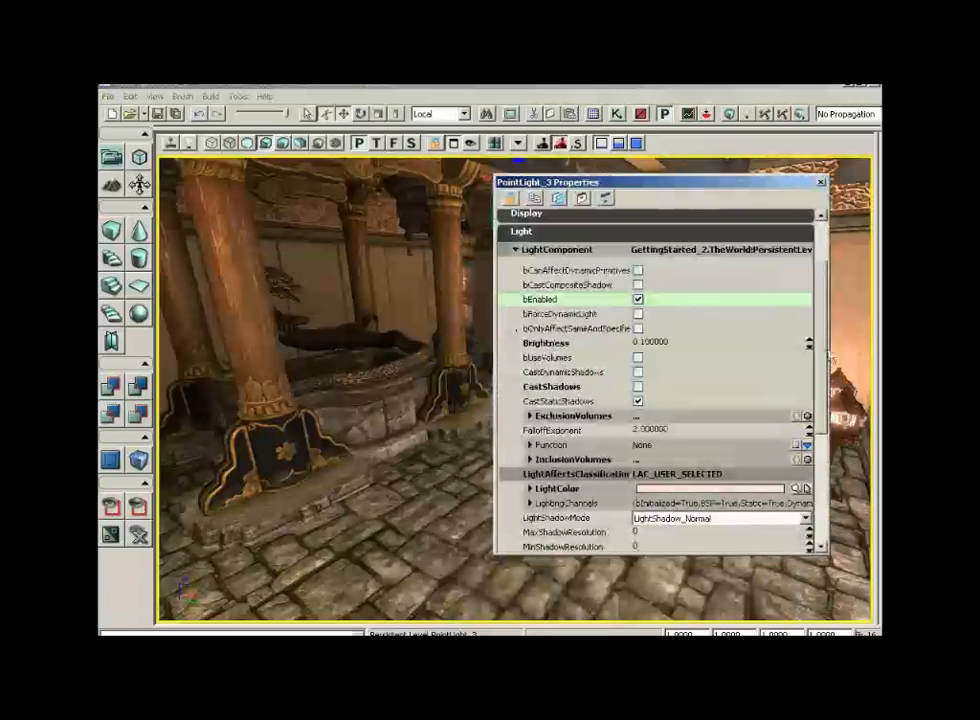
scroll(816, 430, "down", 5)
scroll(816, 430, "down", 1)
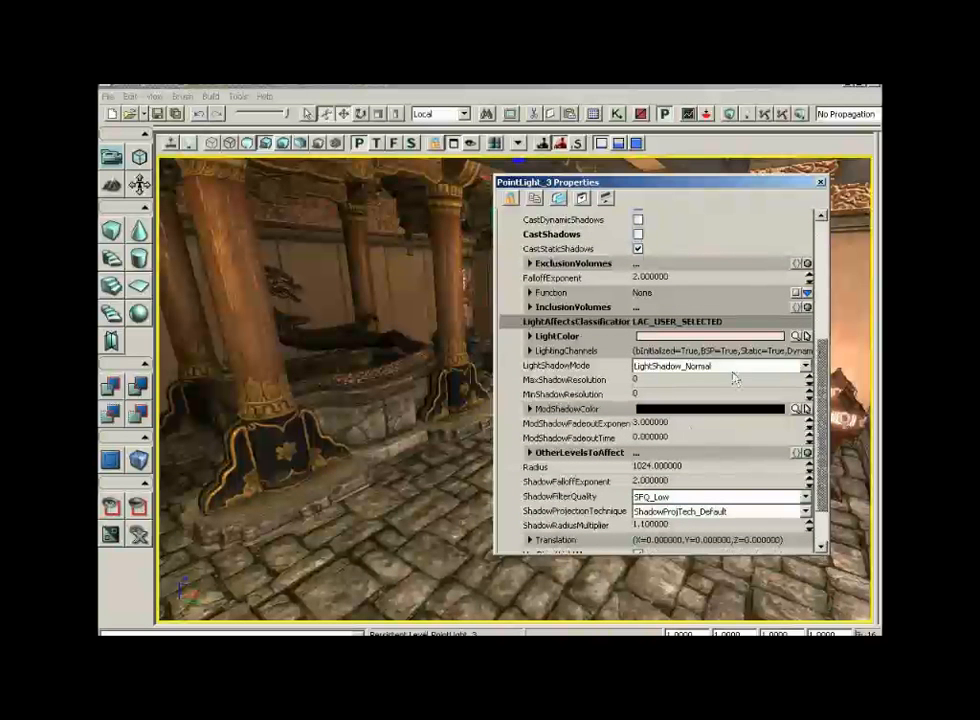
left_click(821, 183)
- Rebuild the whole level with Build All and close the map check report
left_click_drag(577, 321, 488, 430)
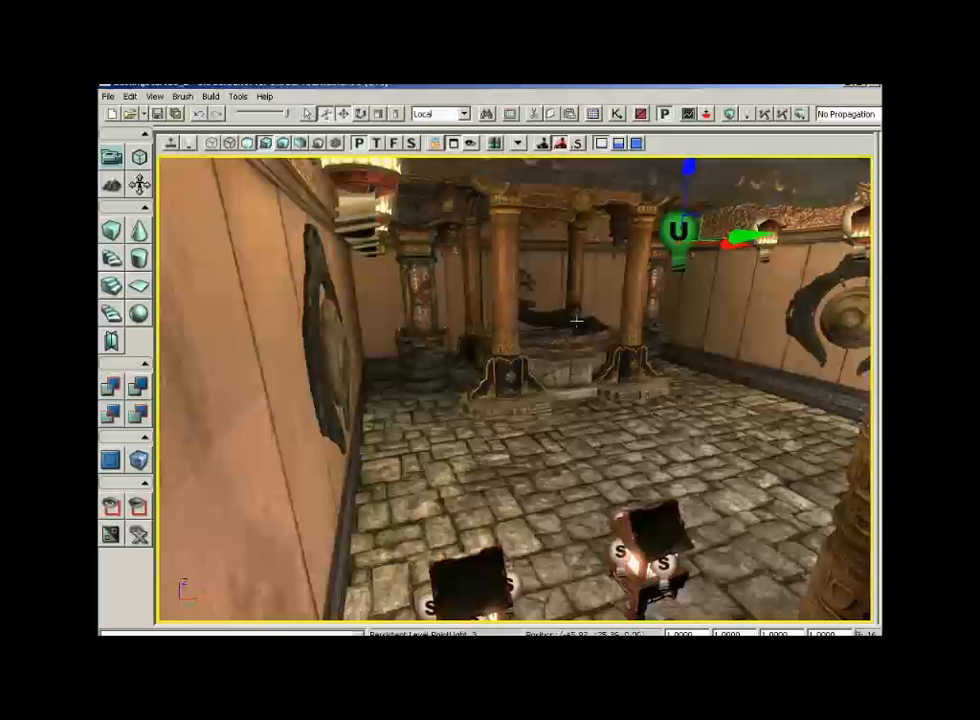
left_click_drag(577, 321, 598, 345)
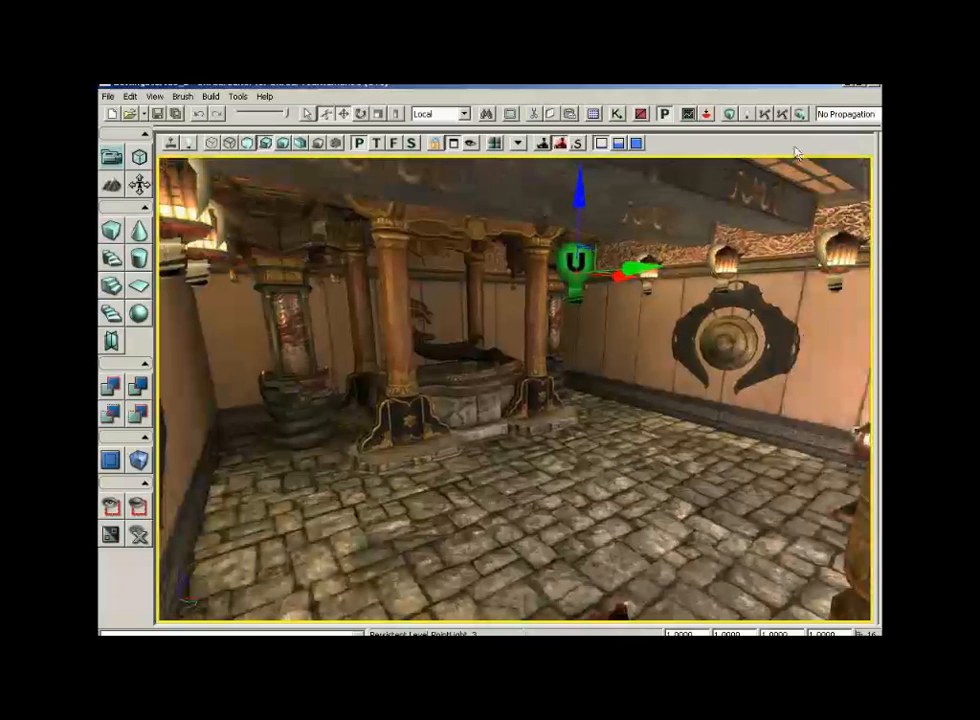
left_click(801, 116)
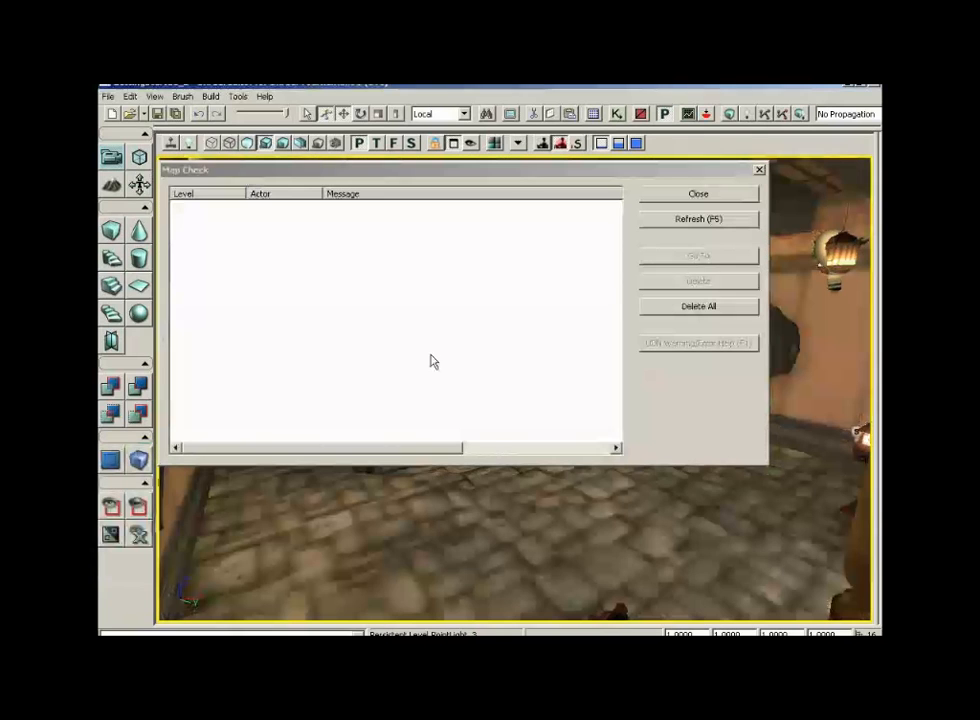
left_click(729, 194)
- Examine the rebuilt lighting on the walls, gong, lanterns and doorway of the room
left_click_drag(660, 392, 638, 320)
left_click_drag(529, 413, 431, 201)
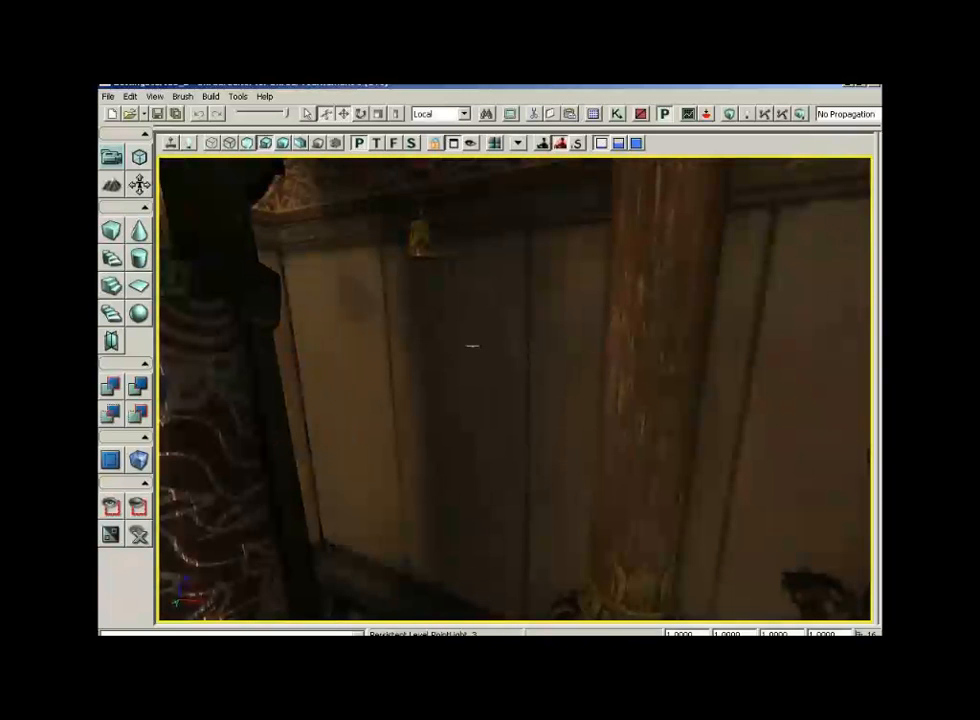
left_click_drag(466, 395, 134, 550)
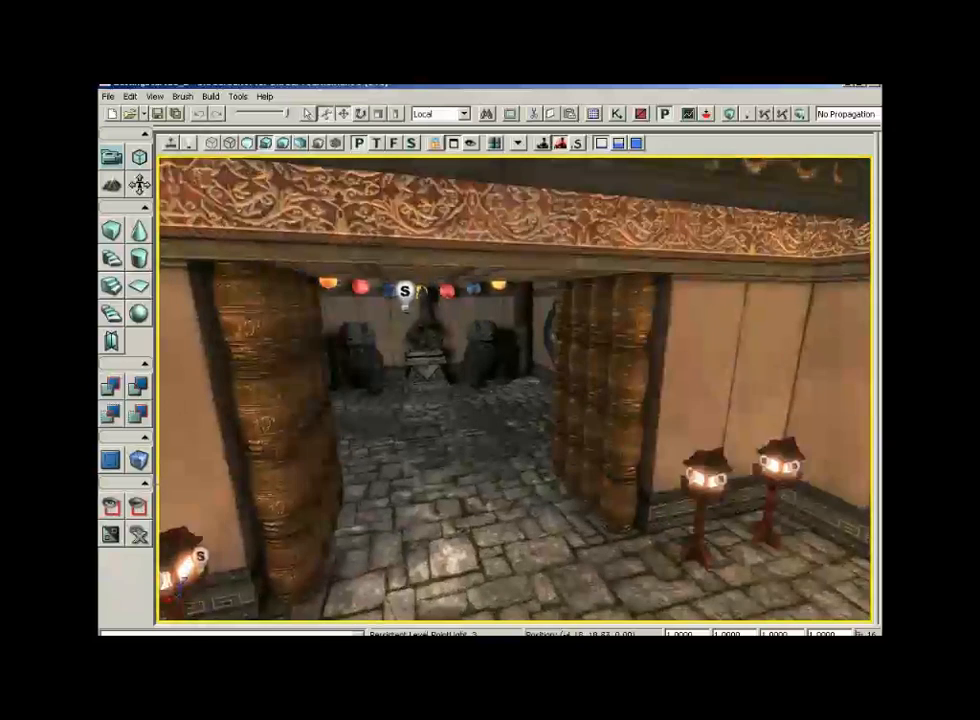
right_click_drag(344, 507, 230, 497)
right_click_drag(574, 384, 578, 384)
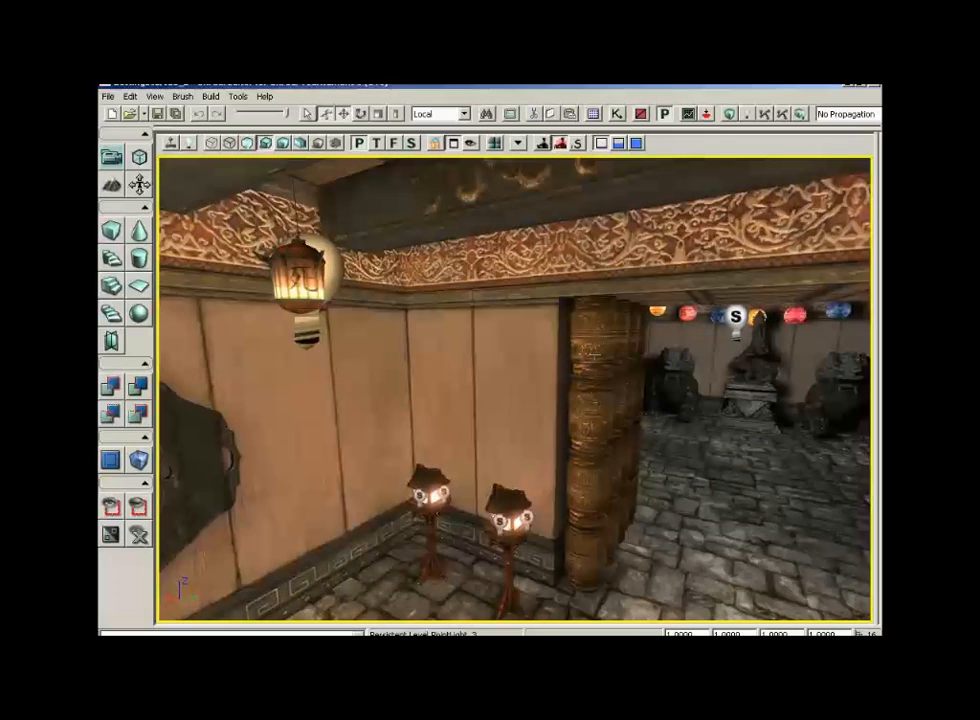
left_click_drag(574, 384, 480, 381)
right_click_drag(714, 384, 692, 419)
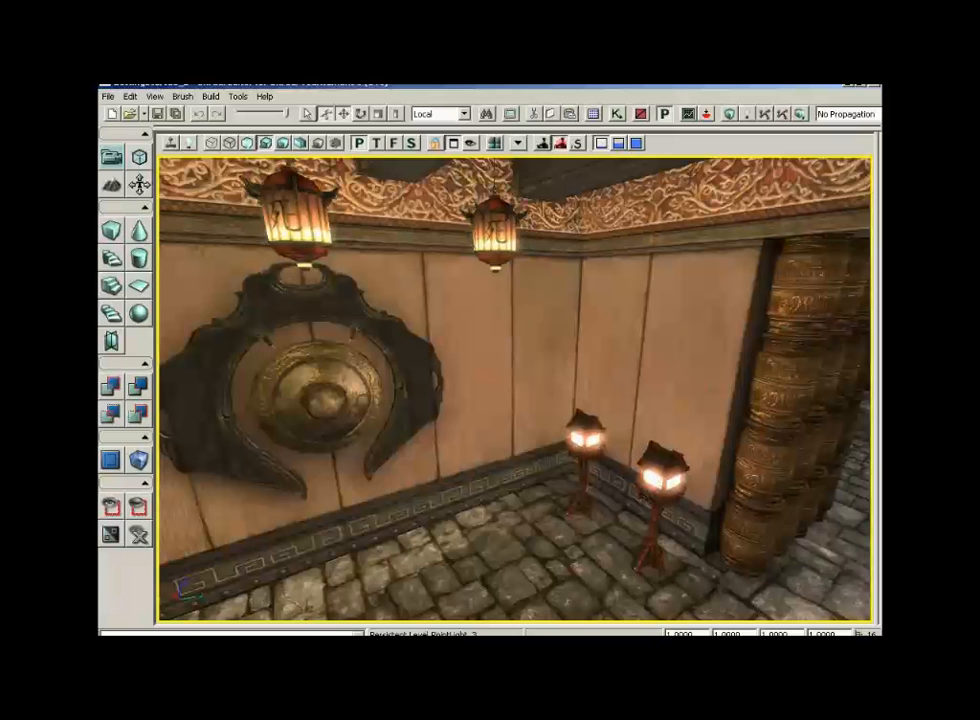
left_click_drag(692, 419, 630, 521)
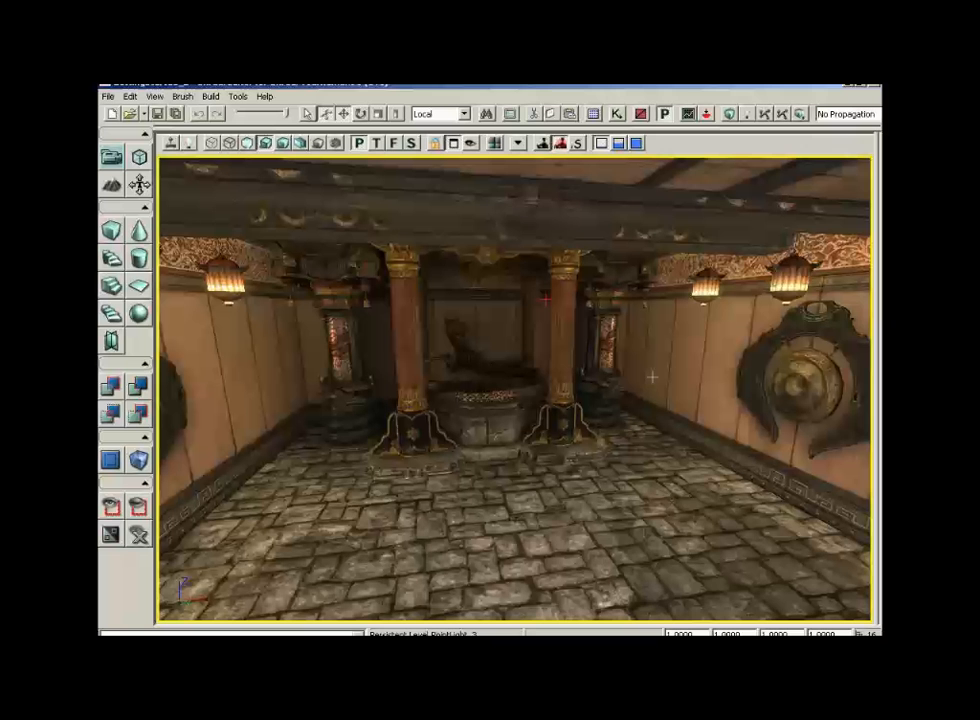
- Show the actor icons, clear the point light selection and hide the icons again
key("g")
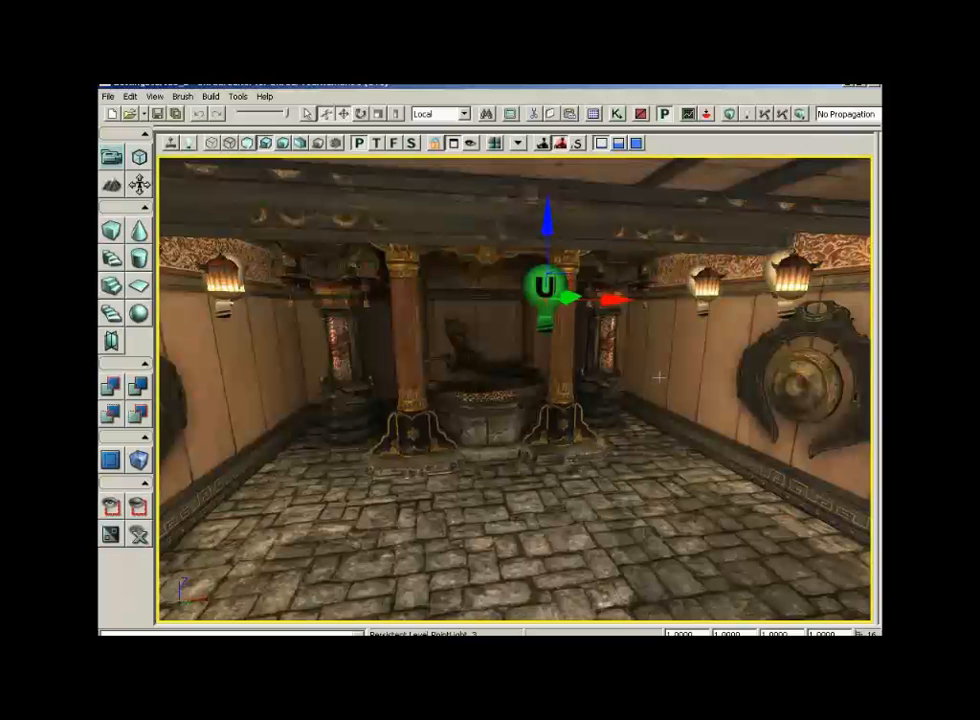
right_click_drag(455, 402, 530, 406)
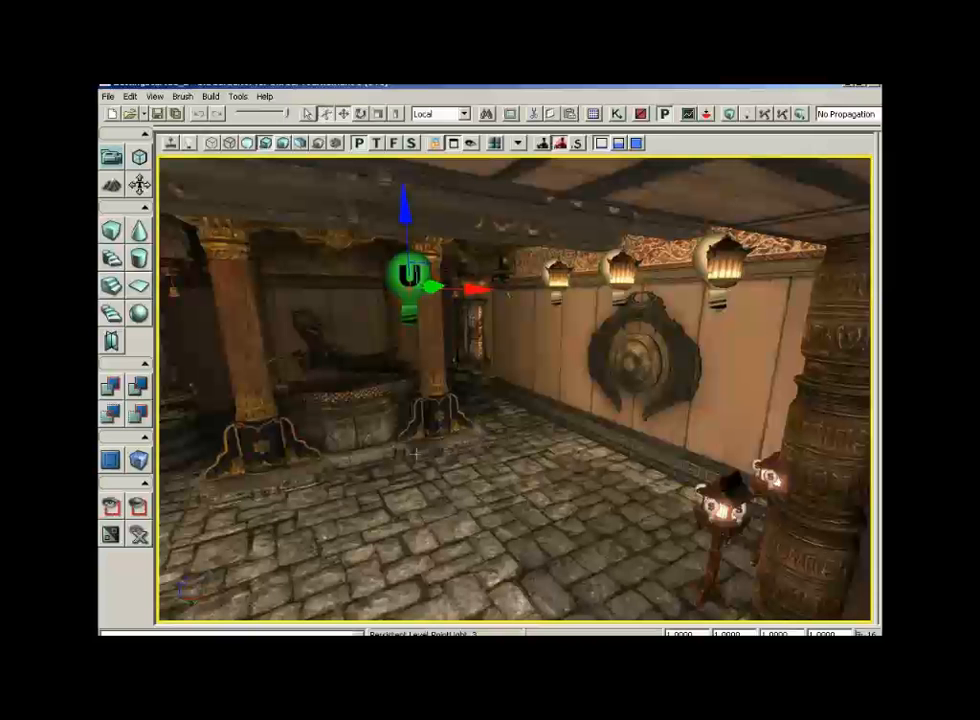
left_click(392, 515)
left_click(392, 515)
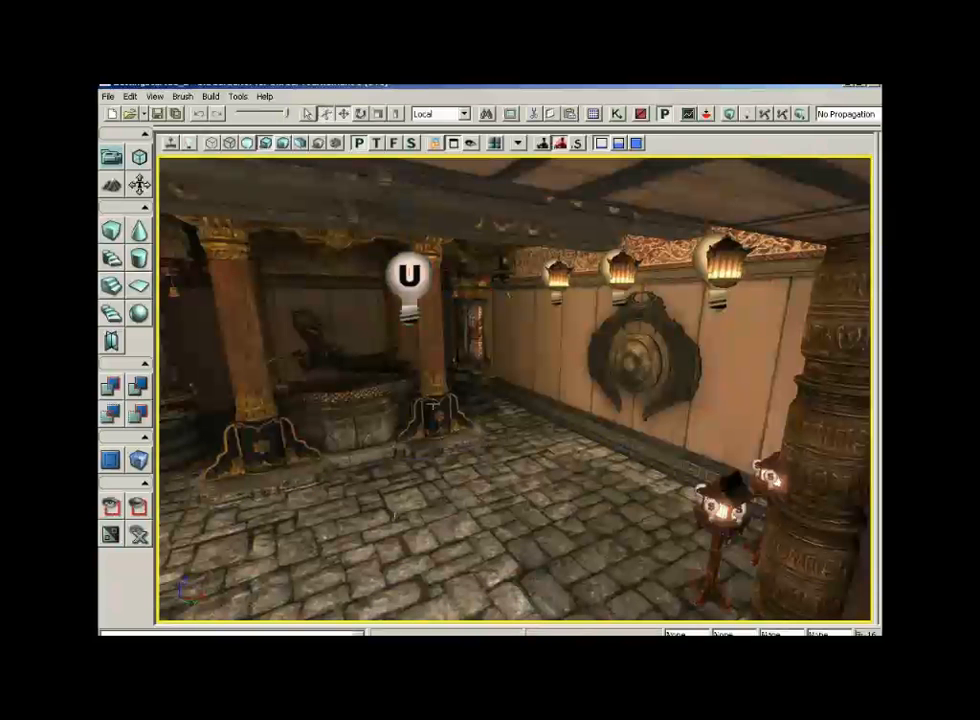
key("g")
- Examine the lighting around the fountain, pillars, side walls and floor lamps, briefly toggling real-time preview
left_click_drag(433, 396, 290, 370)
left_click_drag(522, 412, 516, 430)
right_click_drag(516, 430, 340, 400)
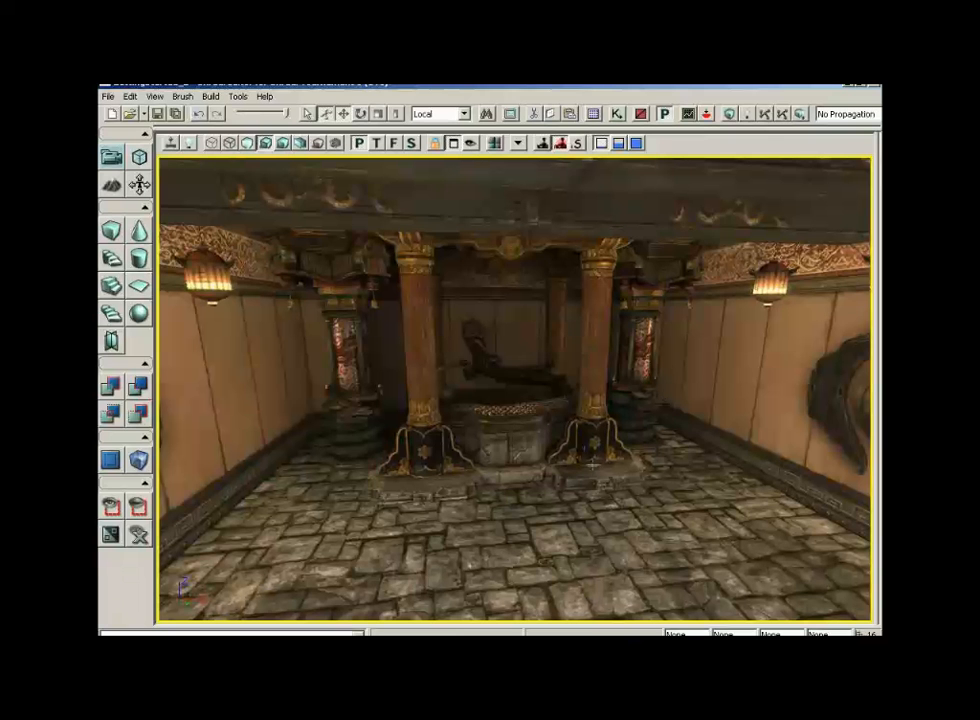
right_click_drag(547, 455, 521, 426)
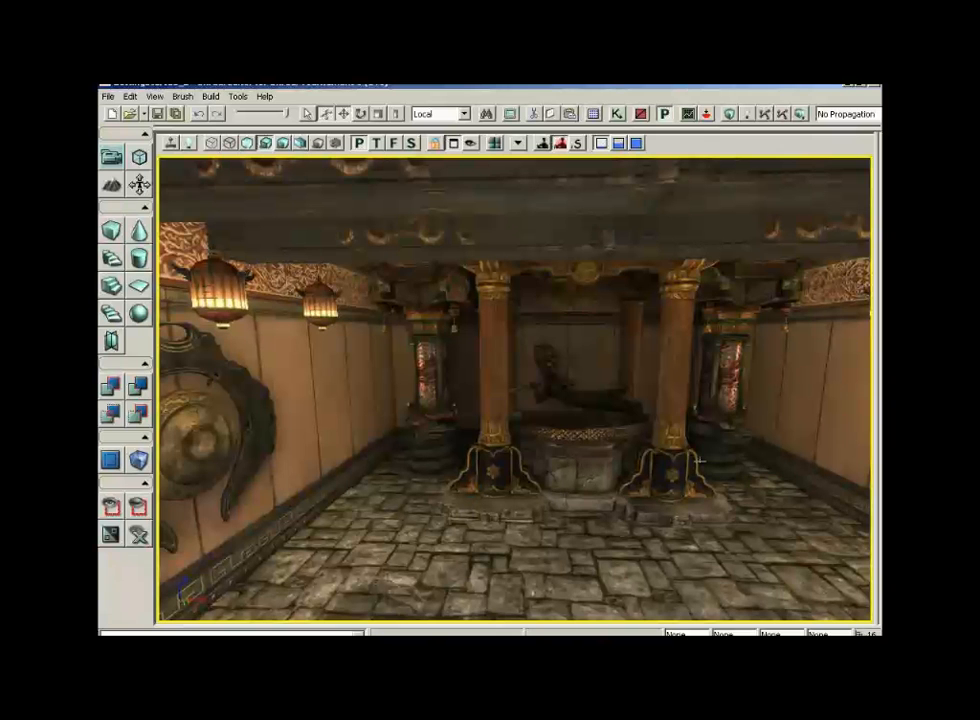
right_click_drag(556, 507, 602, 510)
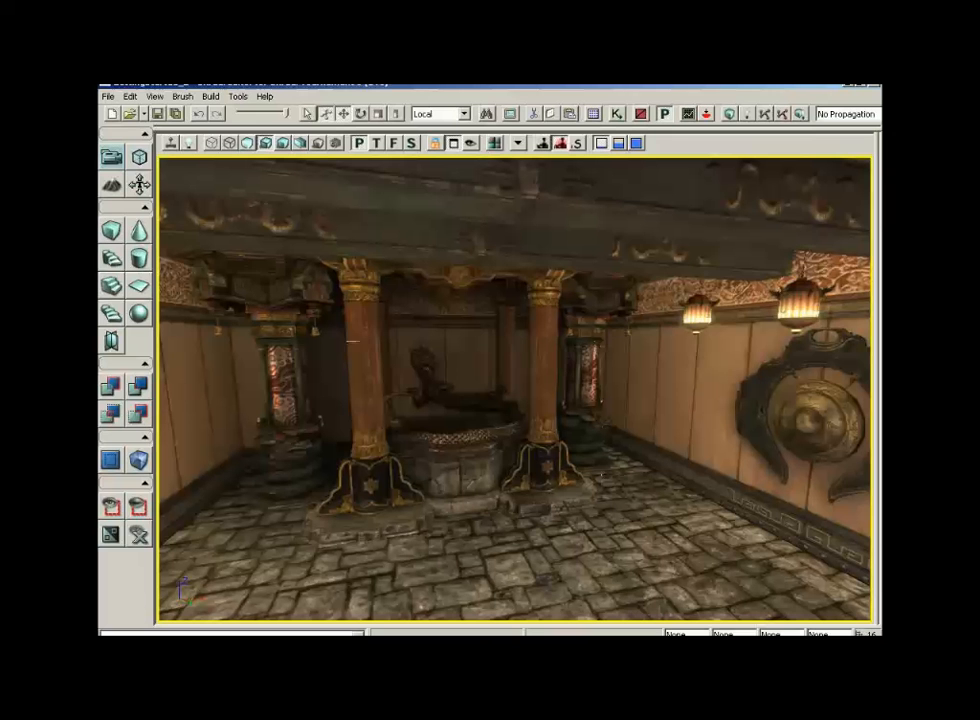
left_click(171, 146)
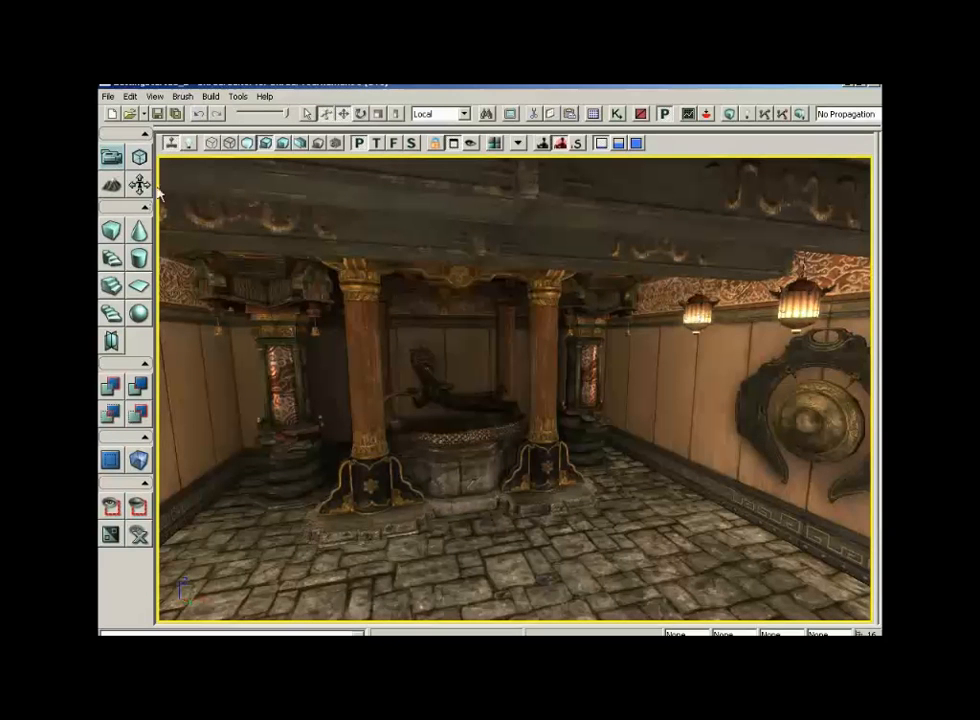
left_click(172, 146)
left_click_drag(370, 364, 418, 402)
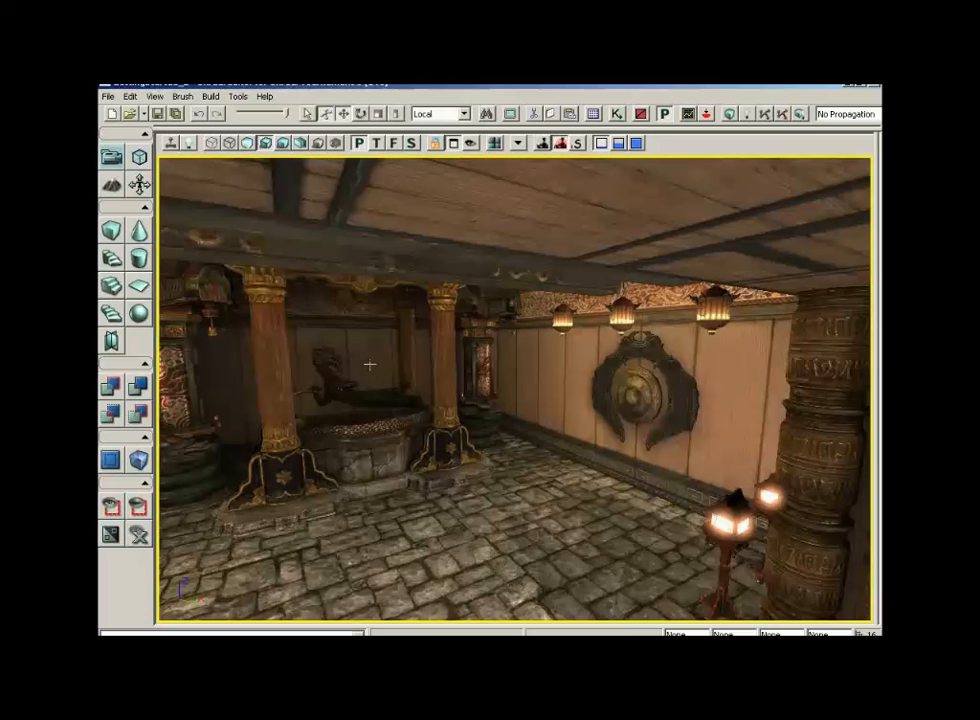
right_click_drag(310, 361, 523, 416)
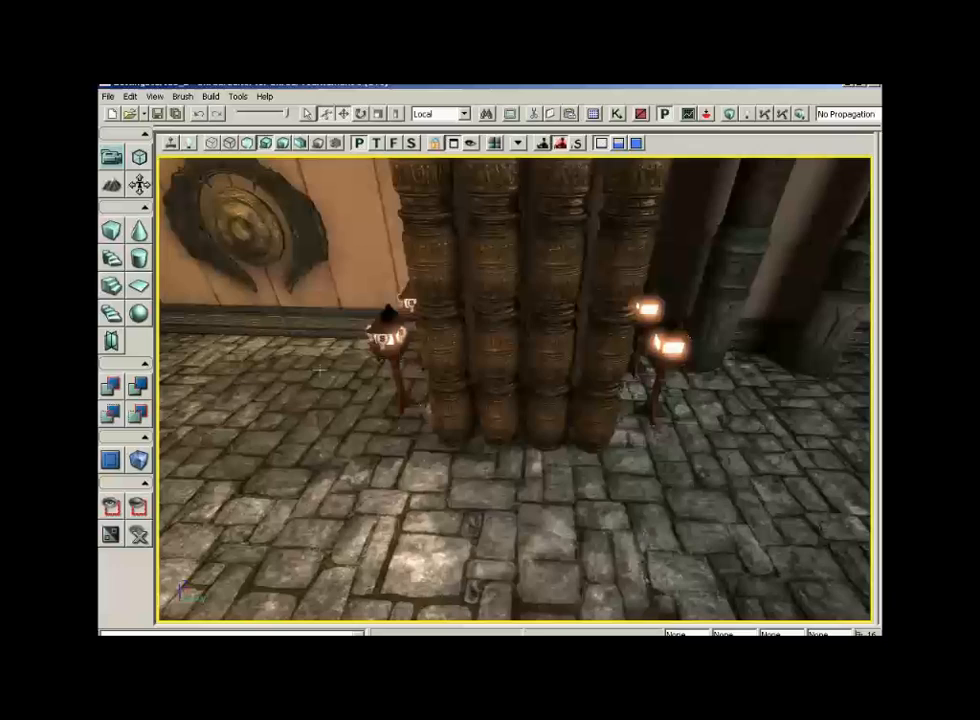
left_click_drag(313, 365, 212, 328)
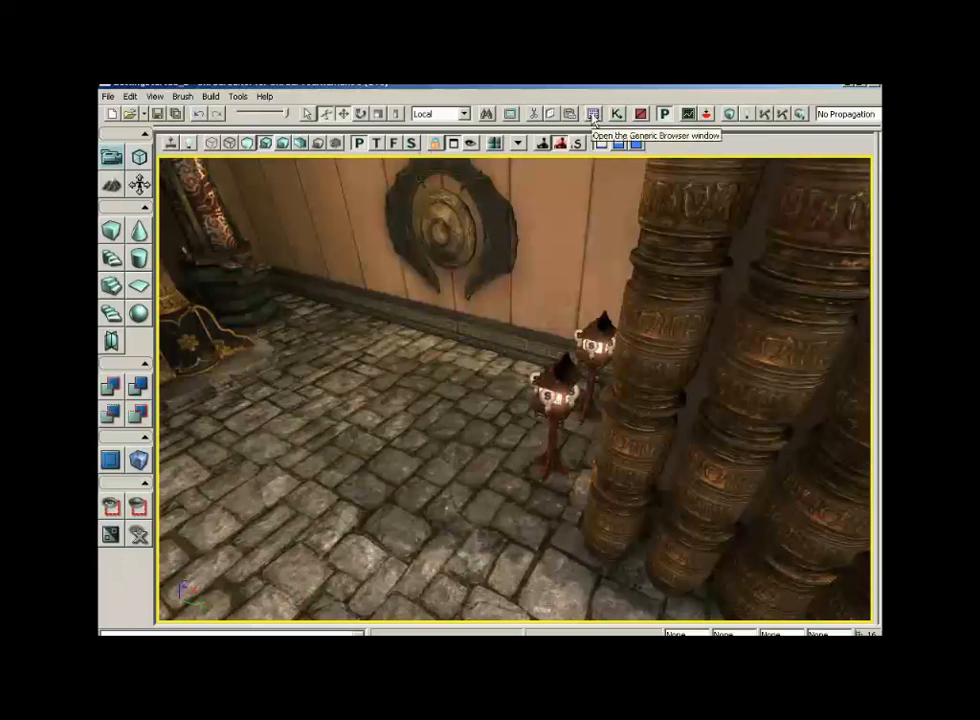
- Select all actors of the FloorLights group through the Generic Browser's Groups list and close the browser
left_click(593, 114)
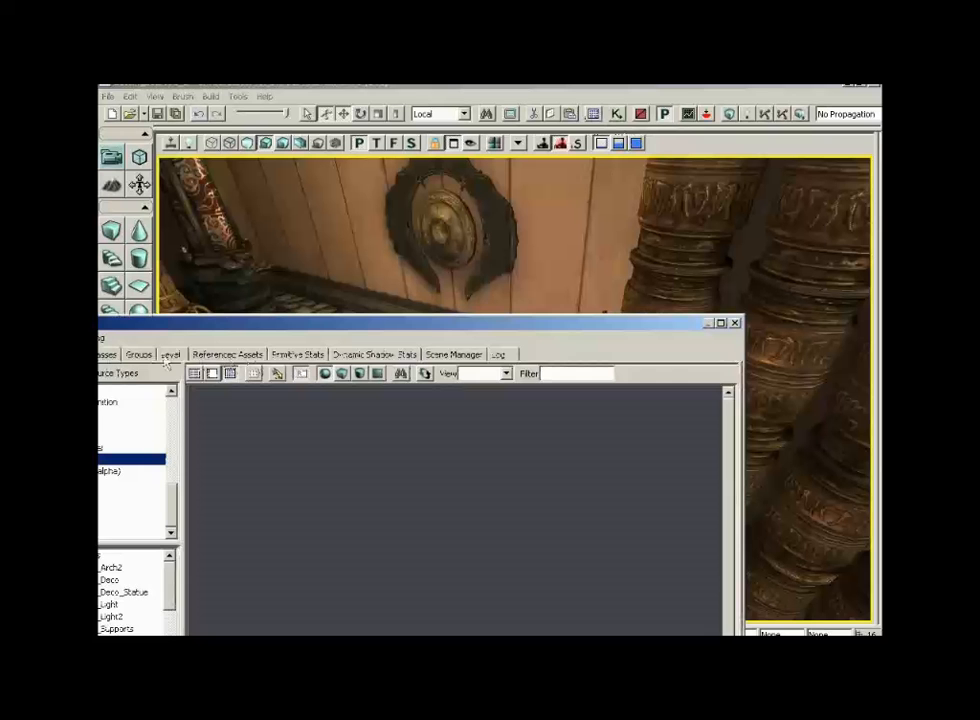
left_click(141, 356)
left_click_drag(262, 326, 560, 303)
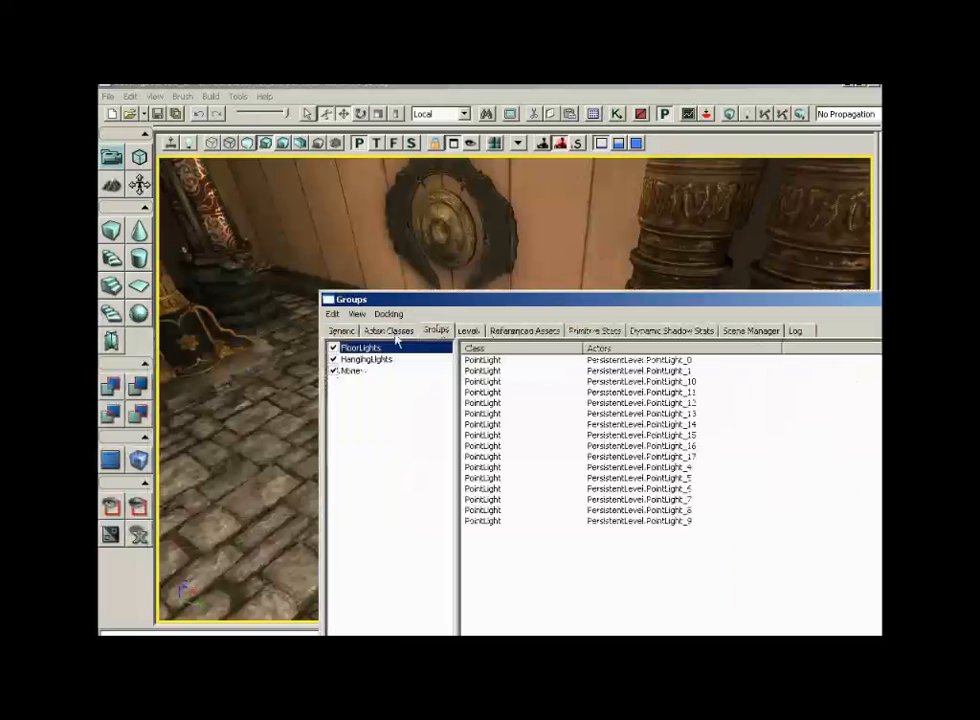
left_click(332, 313)
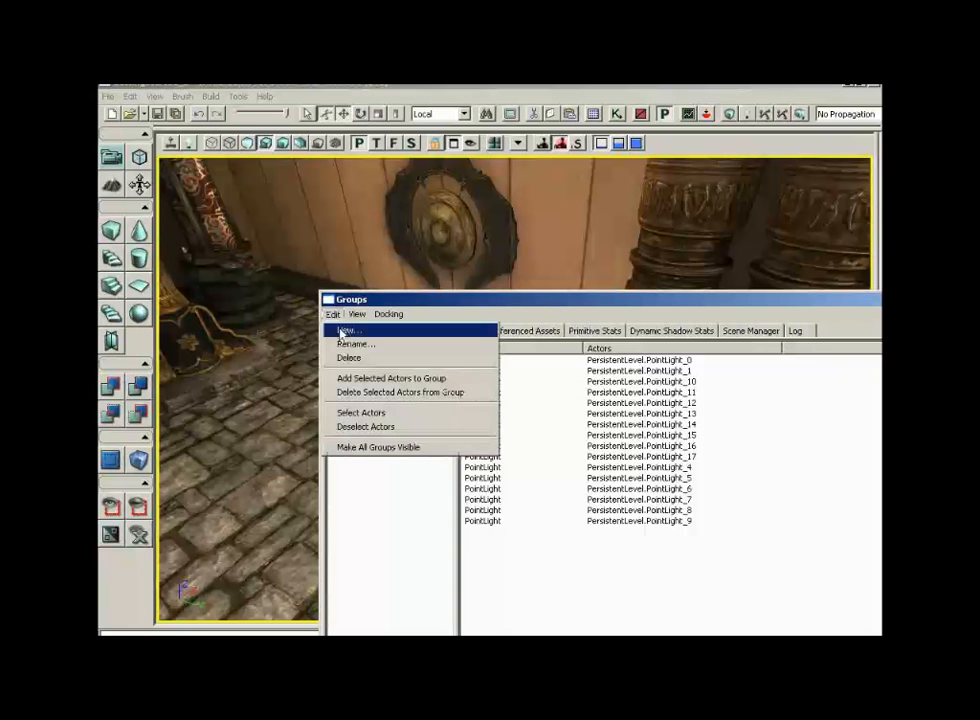
left_click(357, 413)
left_click_drag(632, 300, 375, 296)
left_click(774, 295)
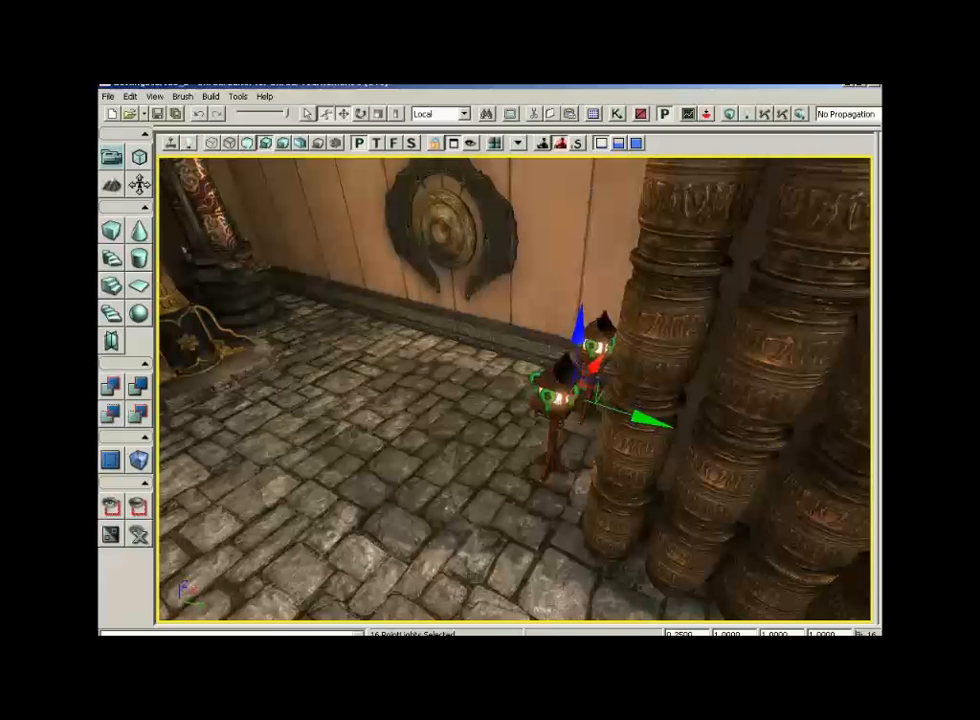
- Switch the viewport to a top wireframe view showing the whole level layout
left_click(376, 145)
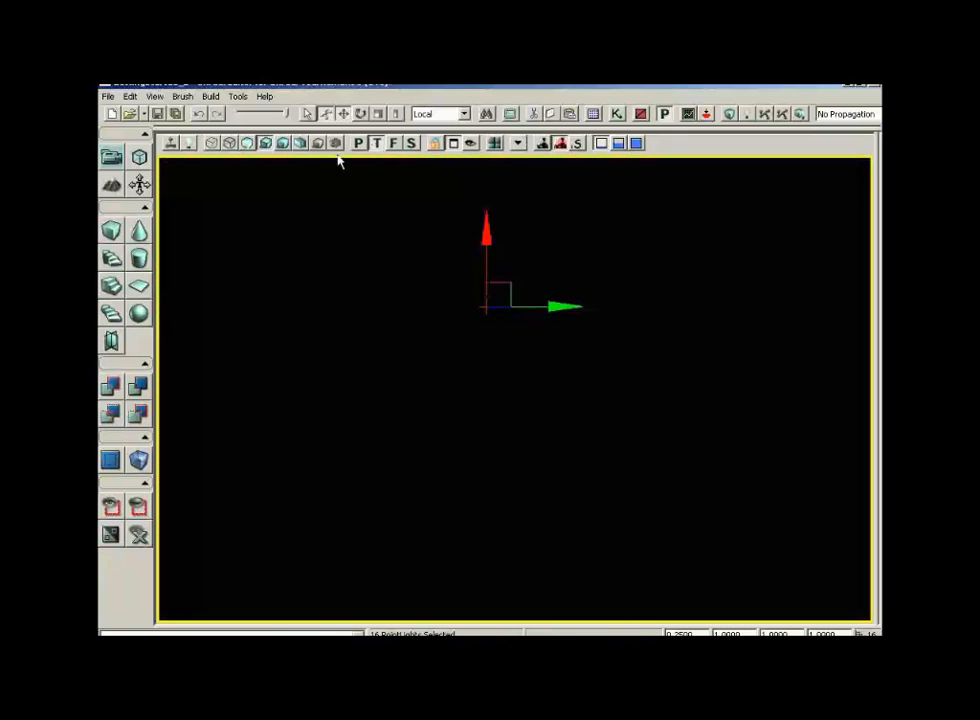
left_click(211, 145)
scroll(514, 388, "down", 1)
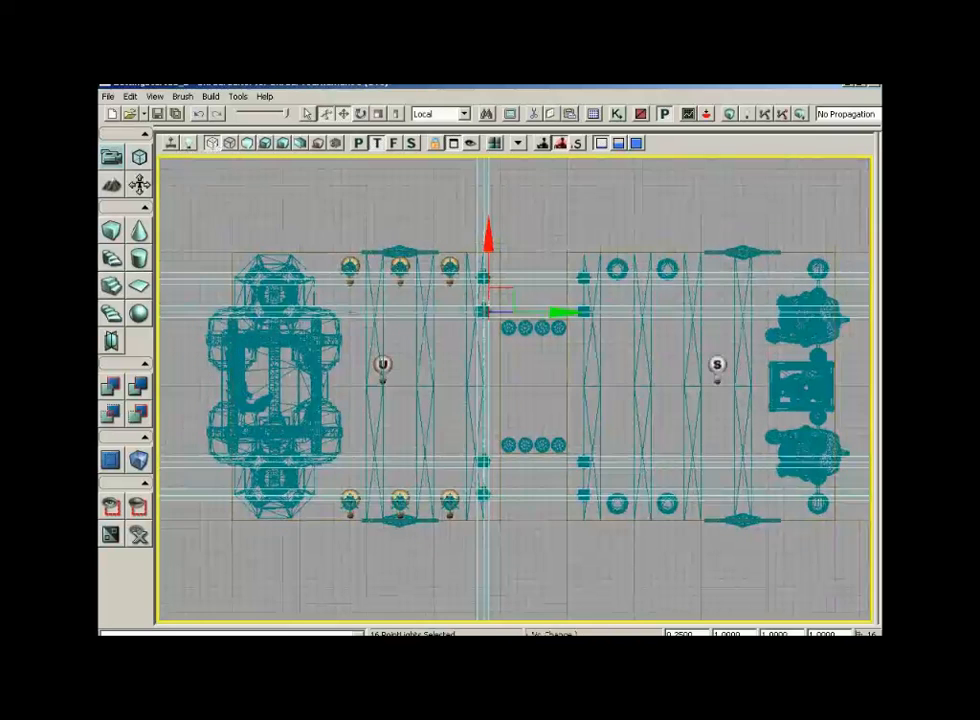
- Duplicate the selected floor lights from the first room along the level and align the copies with the second room's two matching floor lamps
scroll(514, 388, "up", 5)
right_click_drag(346, 317, 361, 477)
scroll(346, 317, "up", 6)
right_click_drag(346, 317, 368, 351)
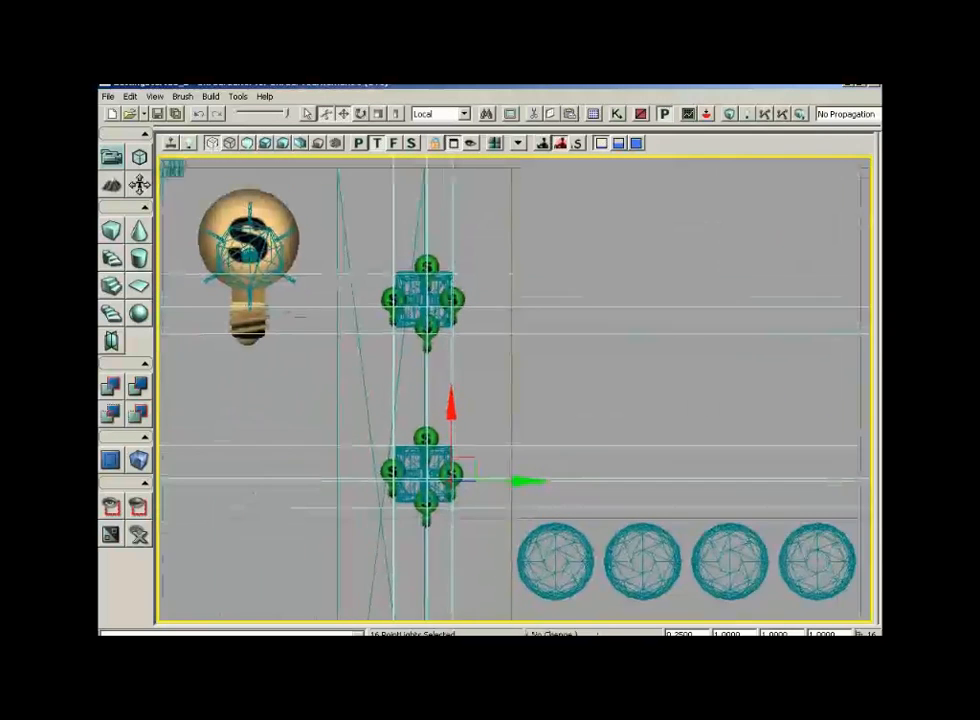
scroll(346, 317, "up", 1)
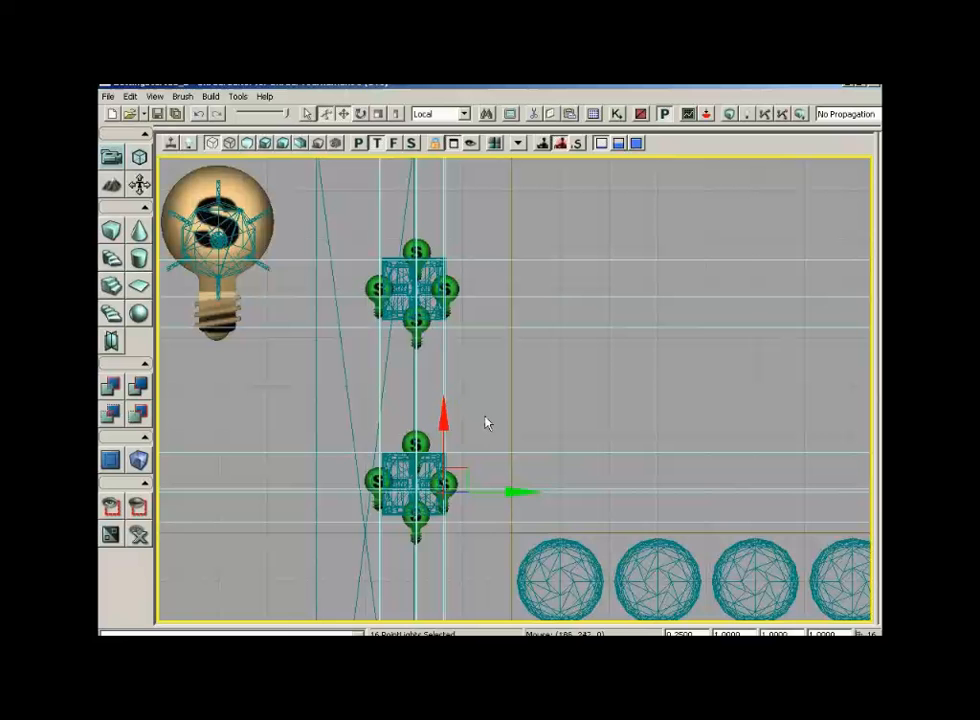
left_click_drag(519, 493, 871, 492, "alt")
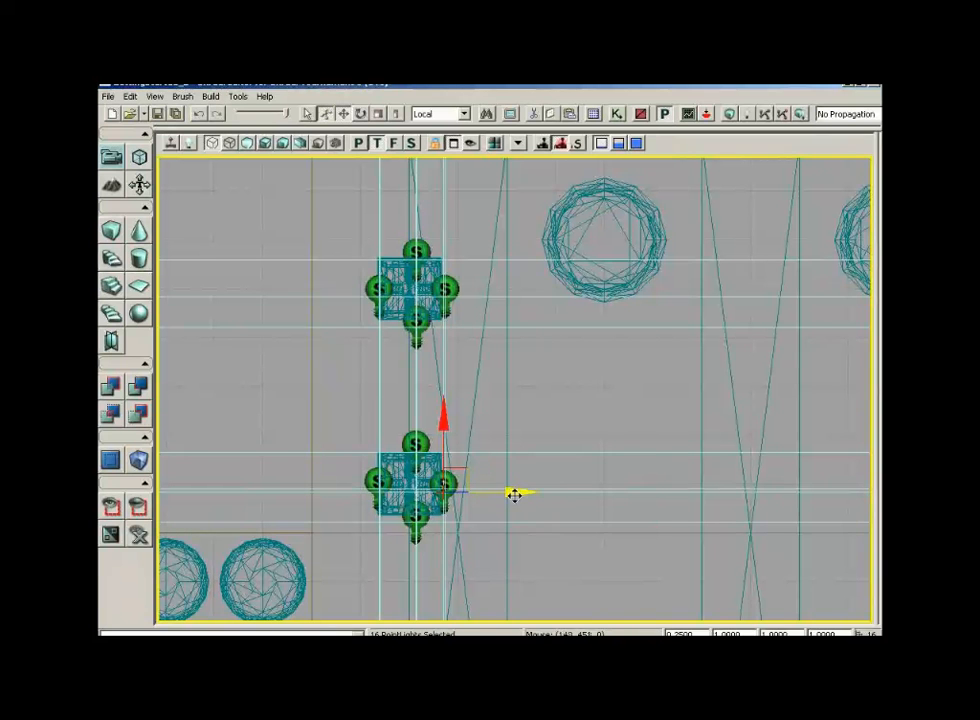
left_click_drag(514, 491, 510, 490)
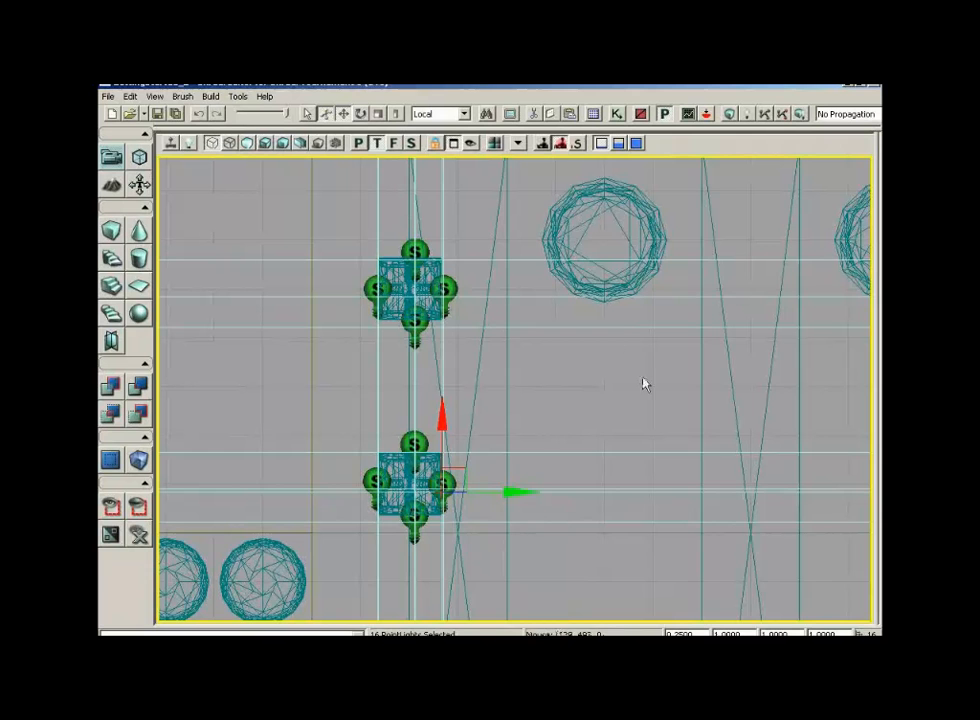
left_click_drag(645, 384, 626, 387)
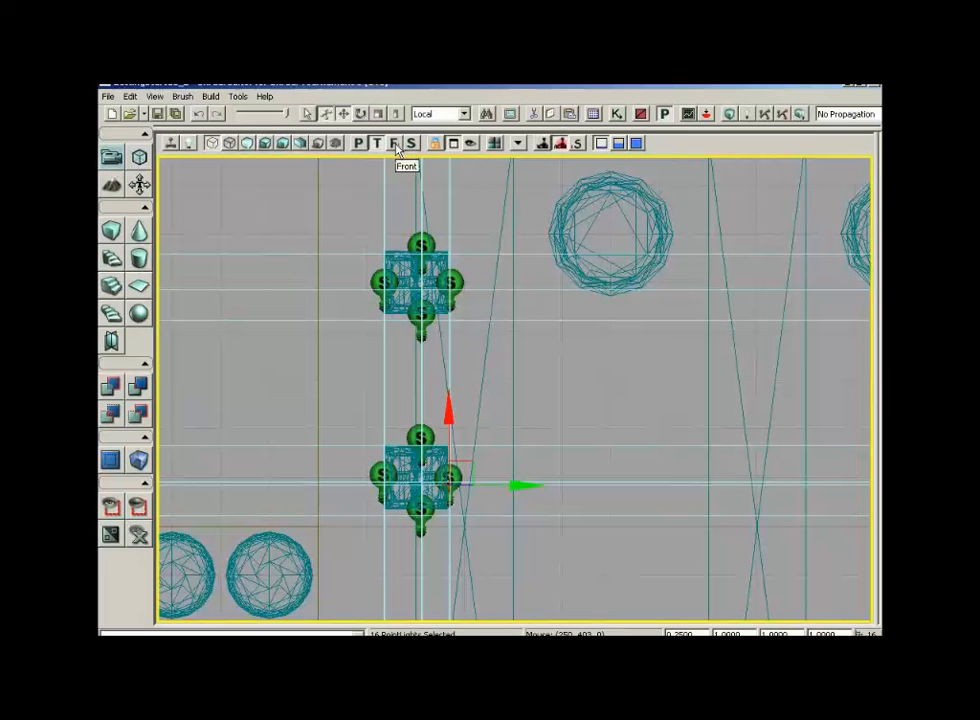
- Return to the lit perspective view and disable the second room's large point light with bEnabled in its properties
left_click(359, 143)
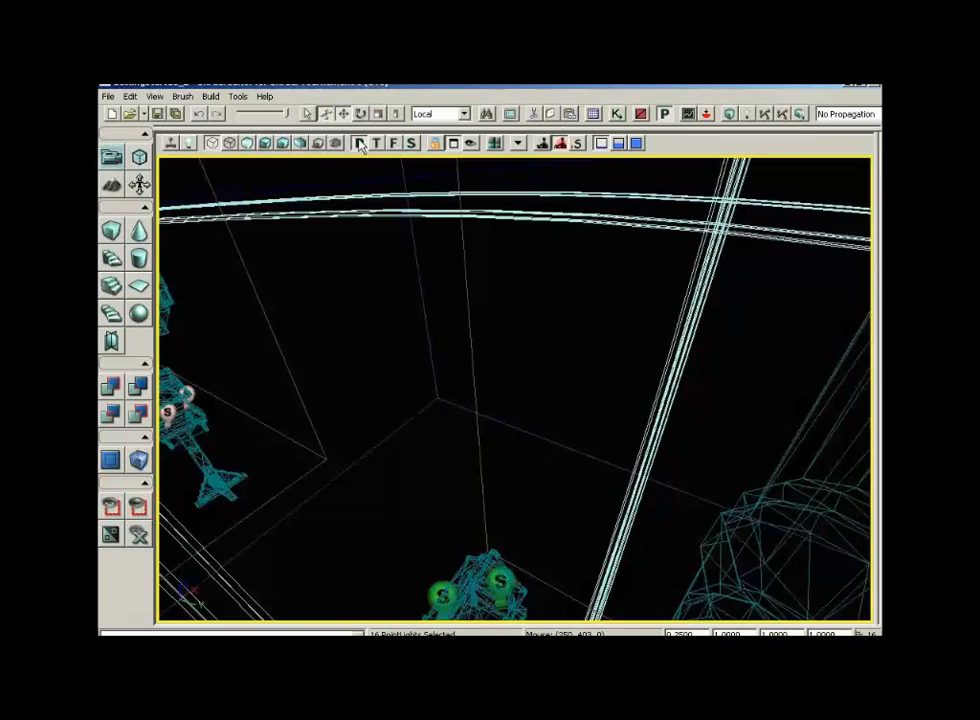
left_click(266, 144)
left_click_drag(350, 256, 416, 284)
right_click_drag(416, 284, 340, 236)
double_click(632, 316)
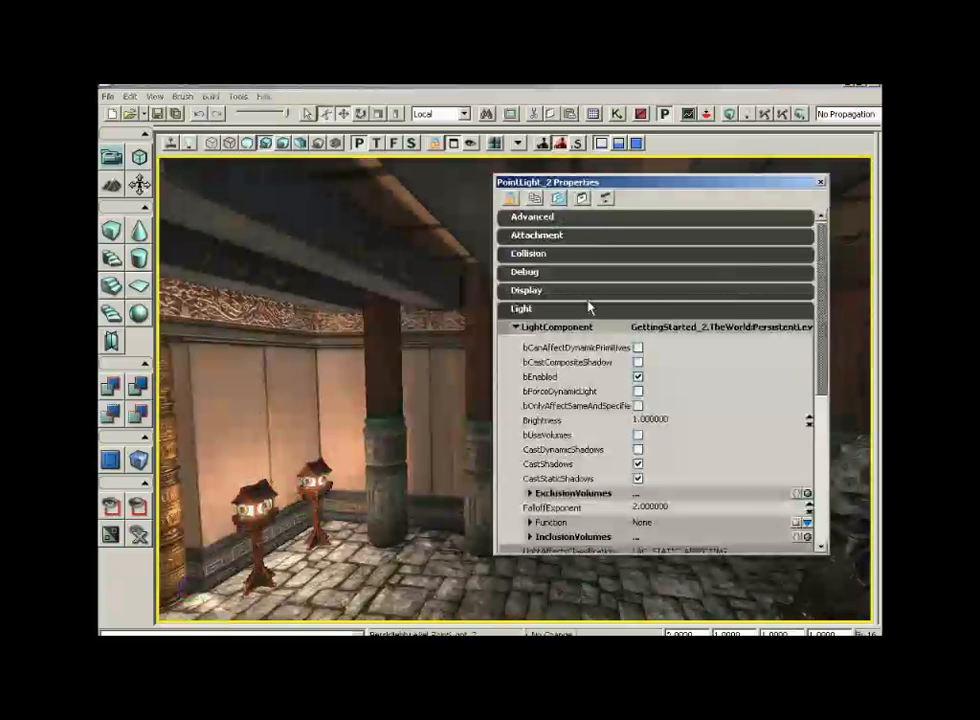
left_click(636, 376)
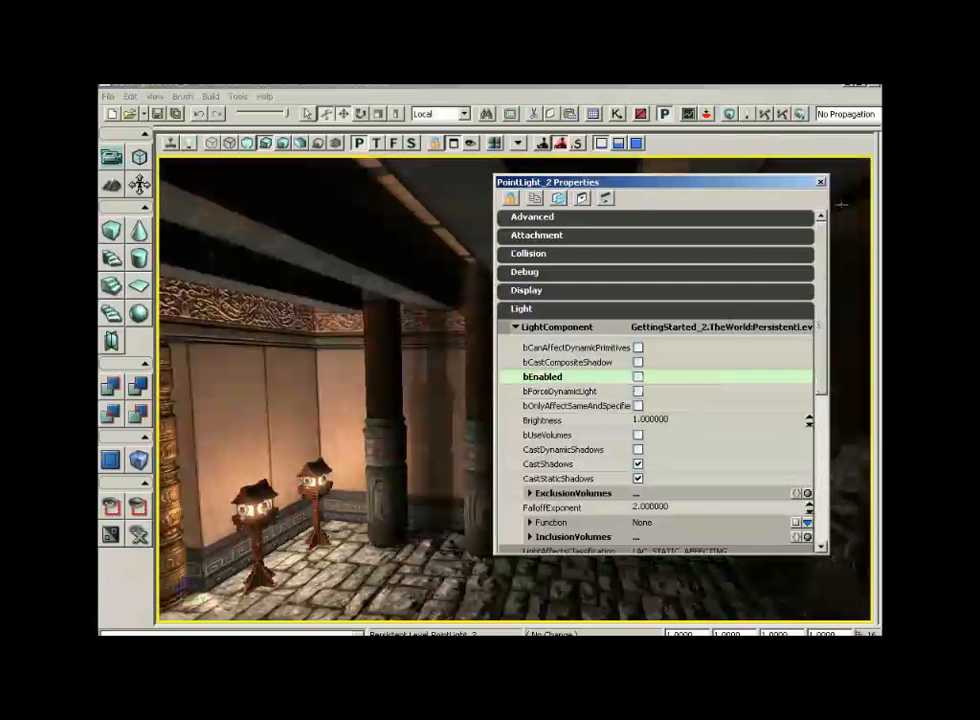
left_click(821, 183)
- Examine the floor lamp lighting around the pillared passage and the darkened second room with the hanging lanterns
right_click_drag(600, 400, 450, 360)
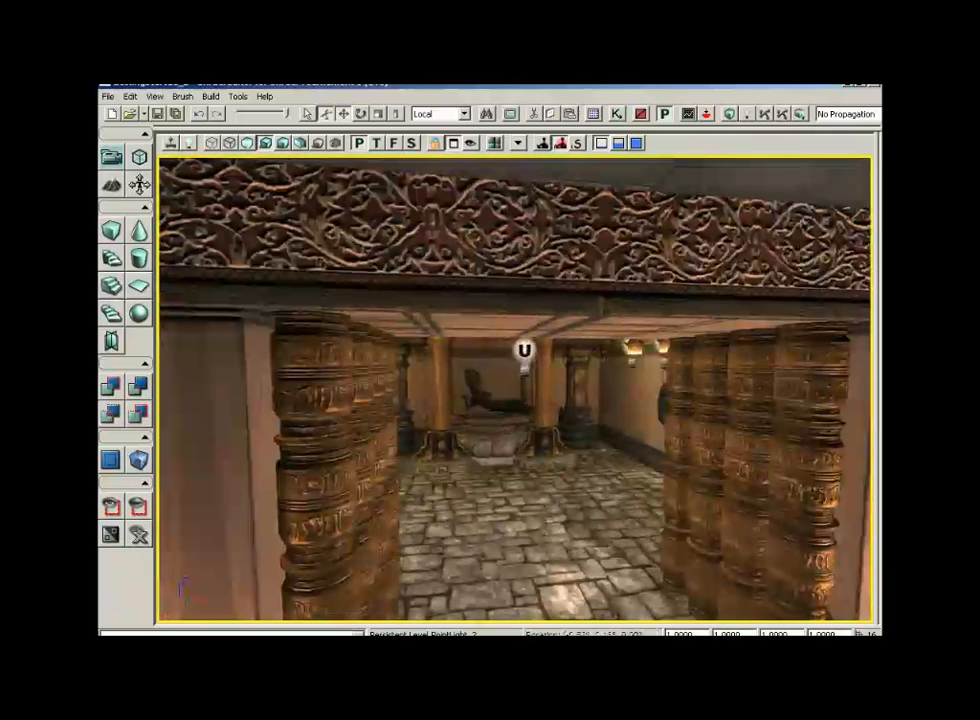
right_click_drag(515, 390, 600, 520)
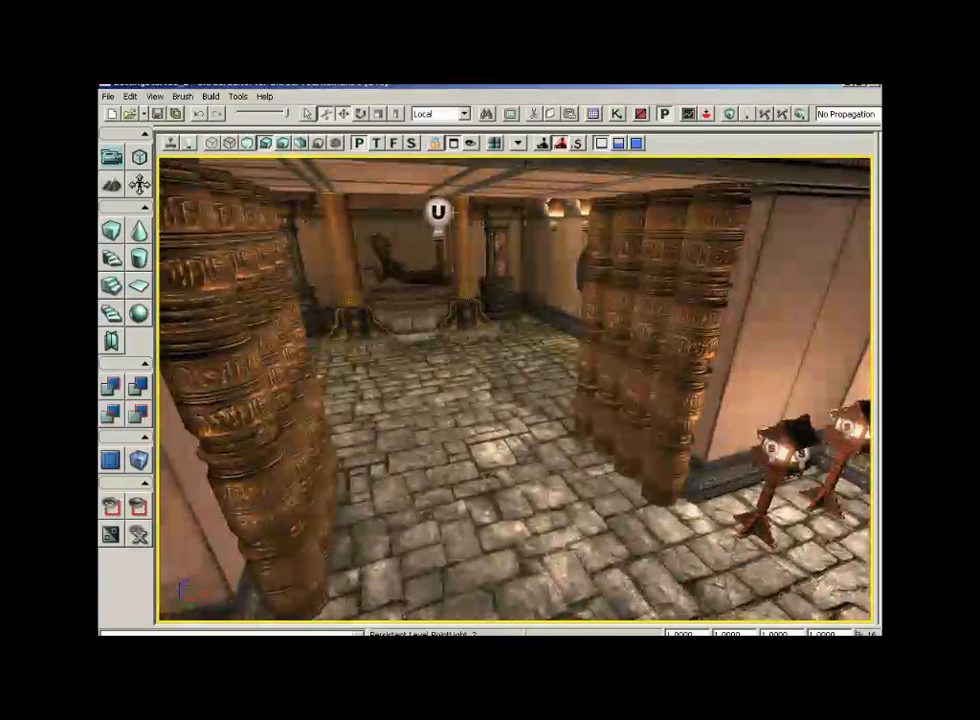
right_click_drag(515, 390, 425, 287)
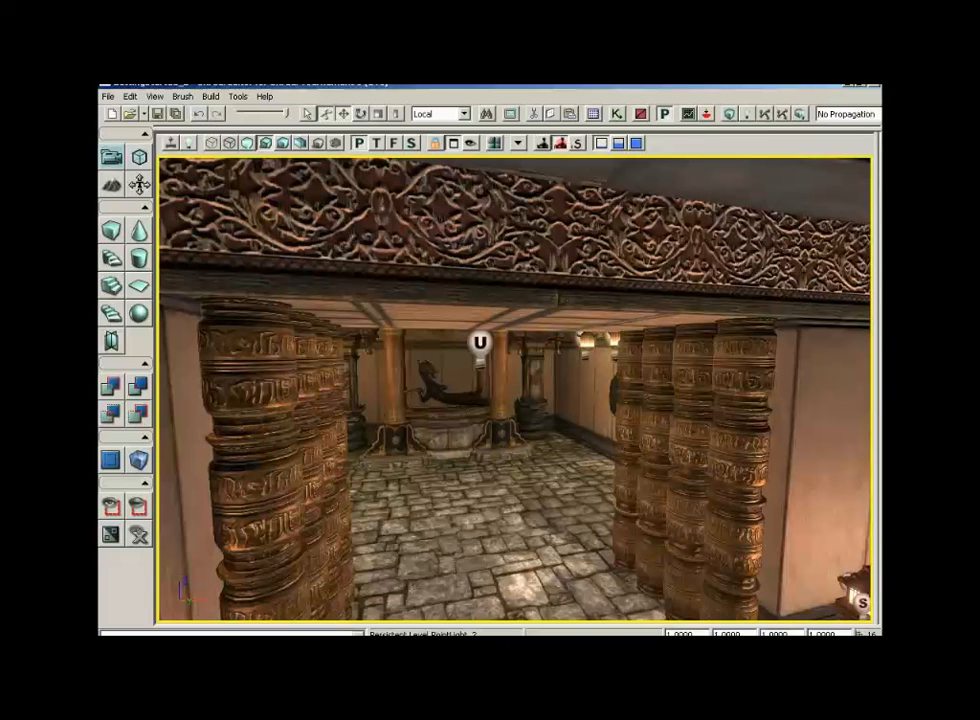
right_click_drag(558, 298, 871, 473)
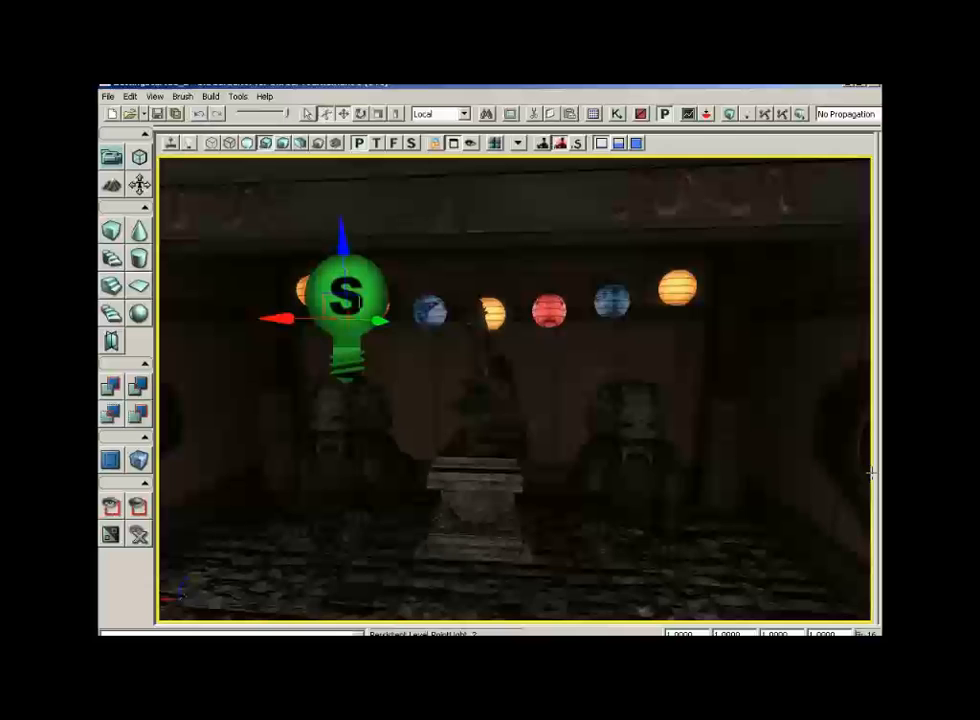
right_click_drag(444, 485, 440, 433)
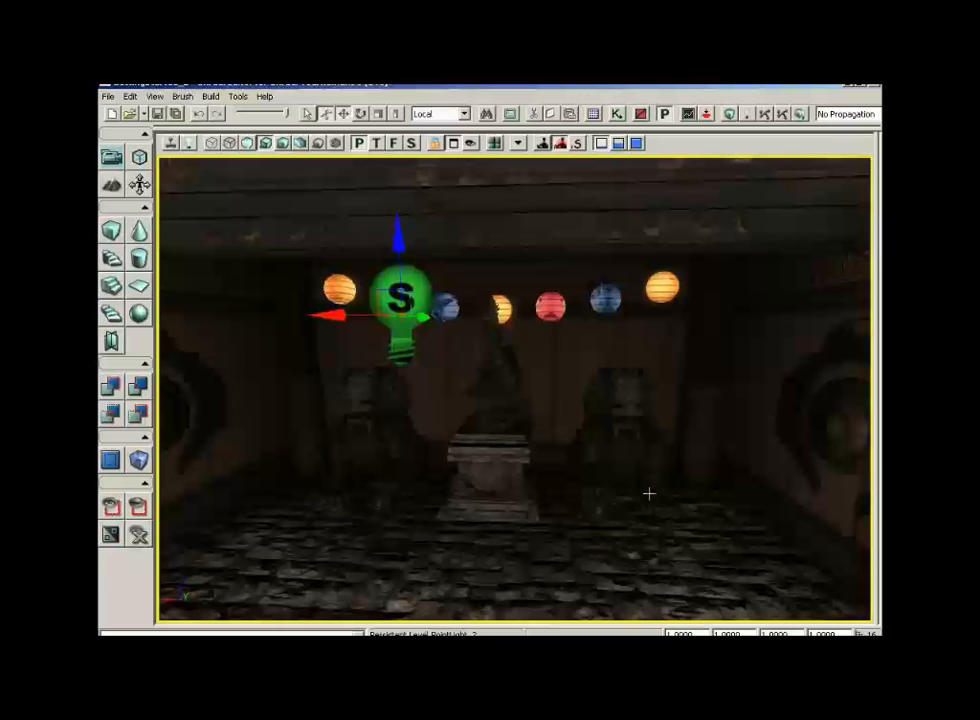
- Add a point light on the wall below the yellow lantern at the end of the row and move it out from the wall
left_click_drag(649, 493, 649, 392)
right_click_drag(650, 448, 677, 388)
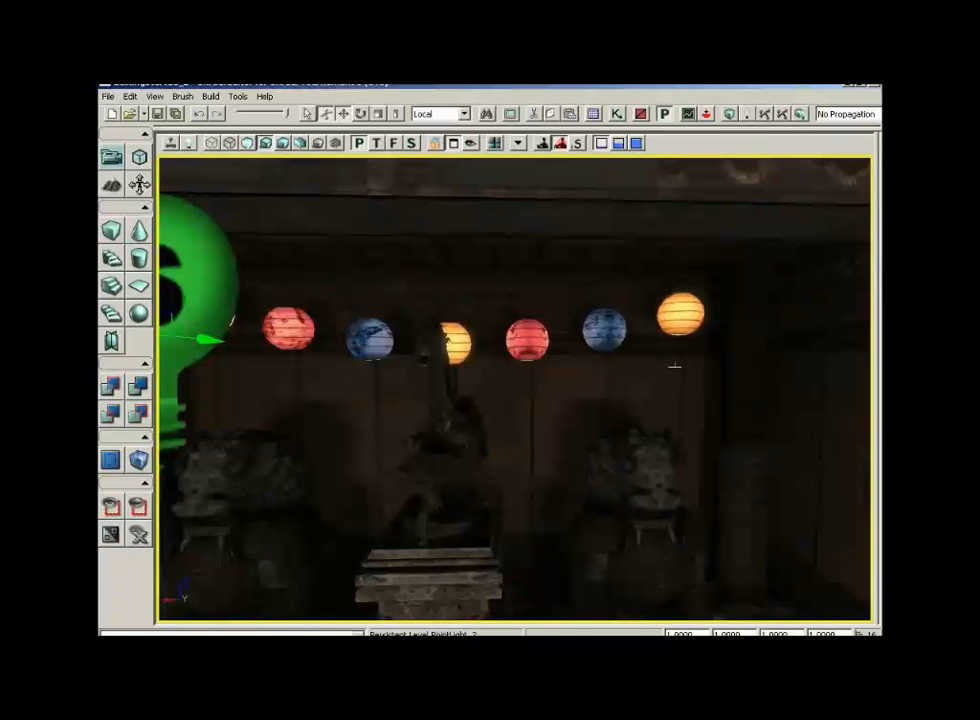
left_click(674, 360)
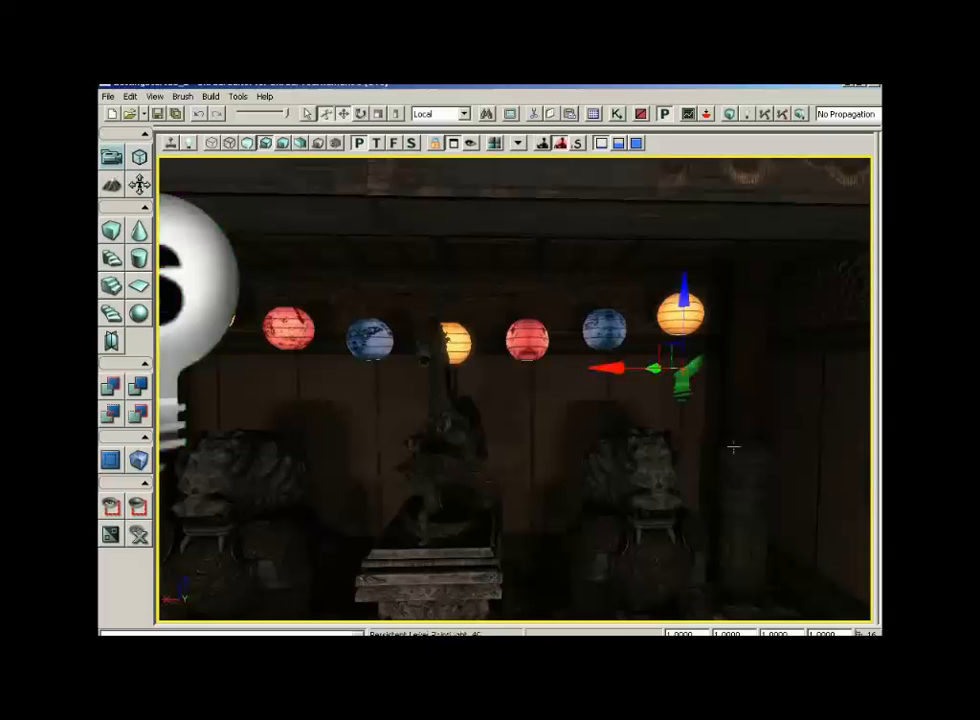
left_click_drag(733, 448, 706, 470)
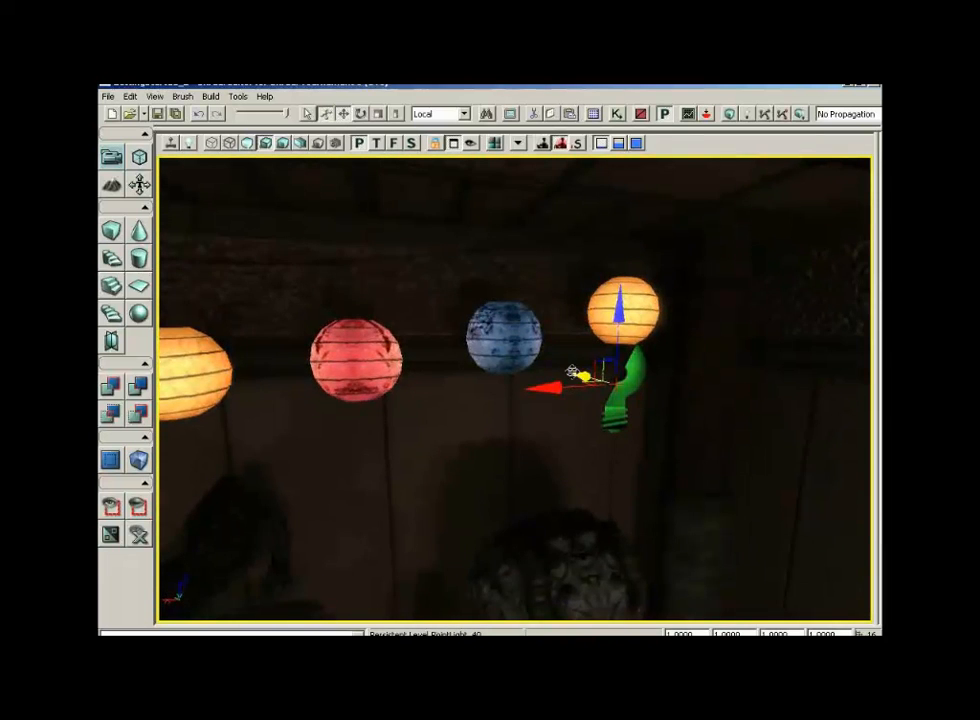
left_click_drag(574, 372, 567, 368)
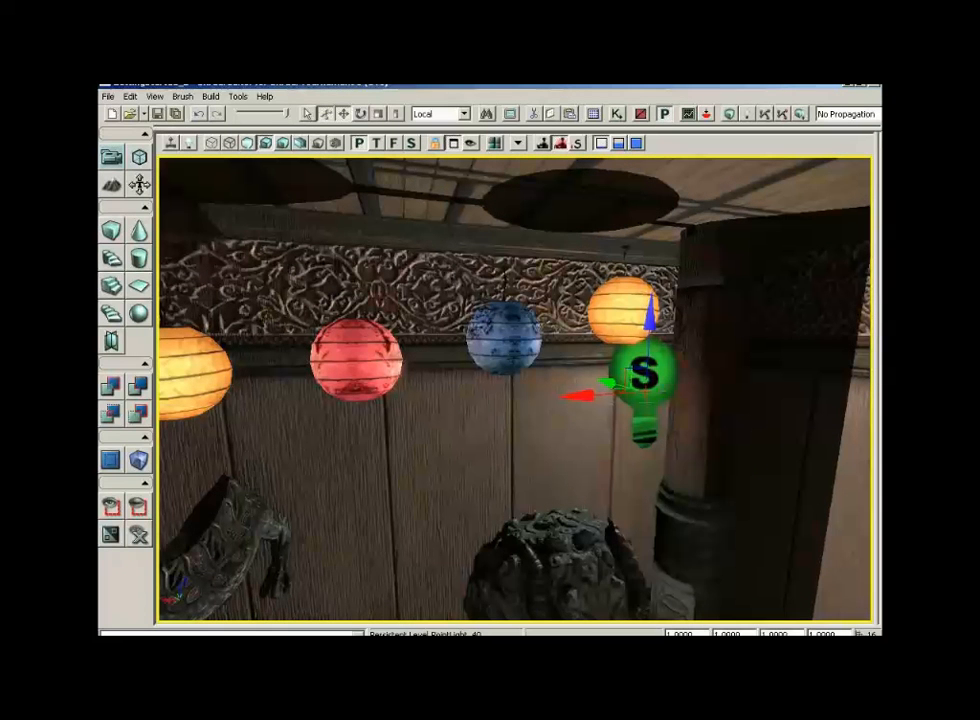
- Set the new lantern point light's Radius to 512 in its properties
key("F4")
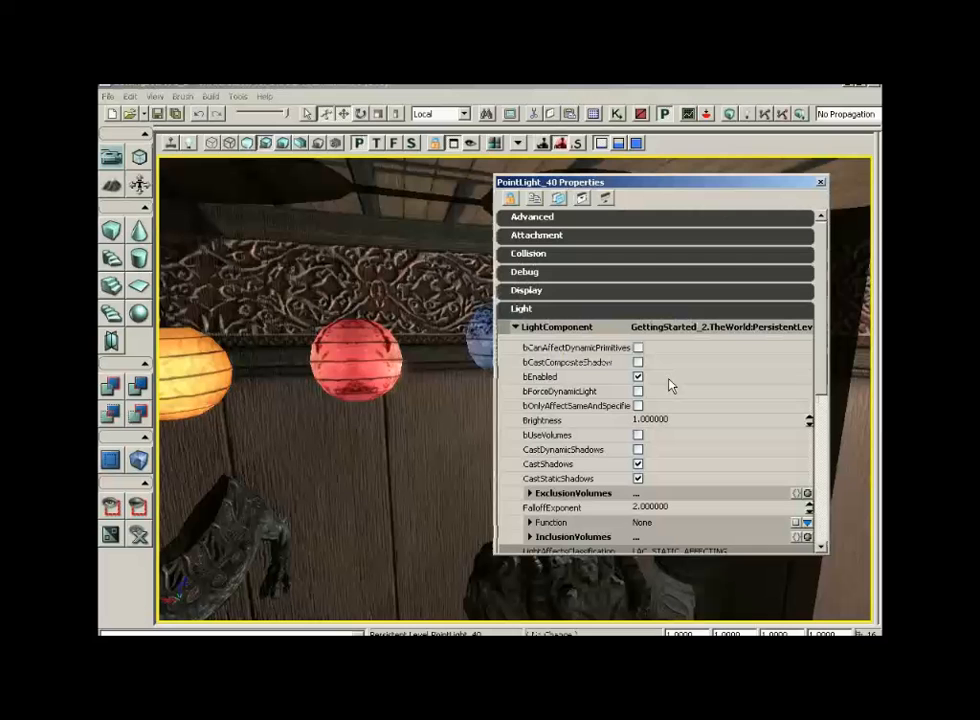
scroll(820, 348, "down", 1)
scroll(820, 348, "down", 2)
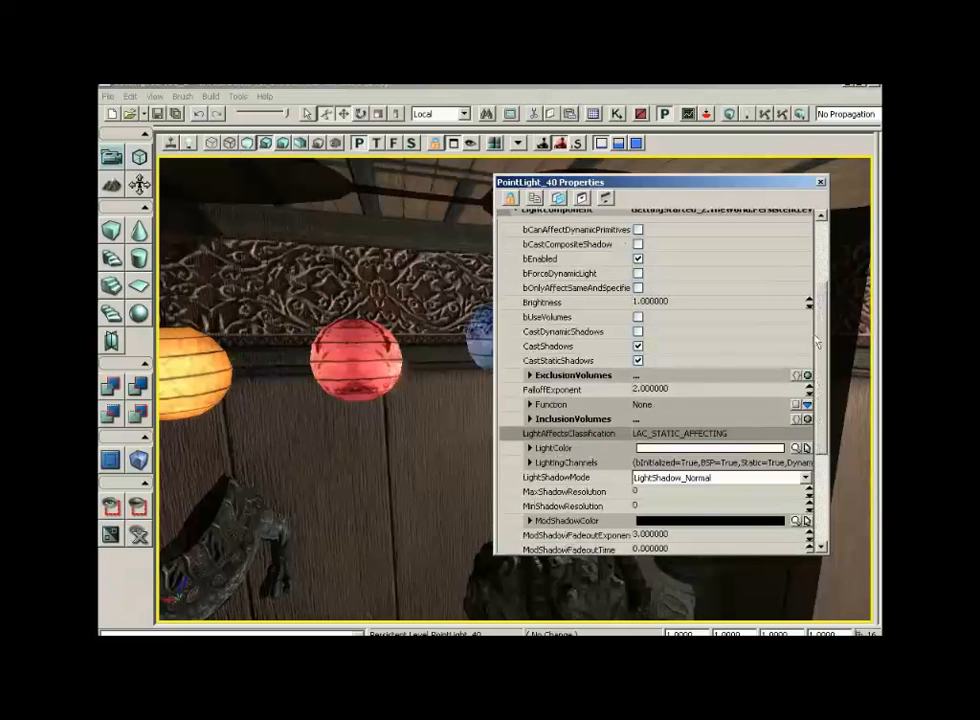
scroll(818, 343, "down", 4)
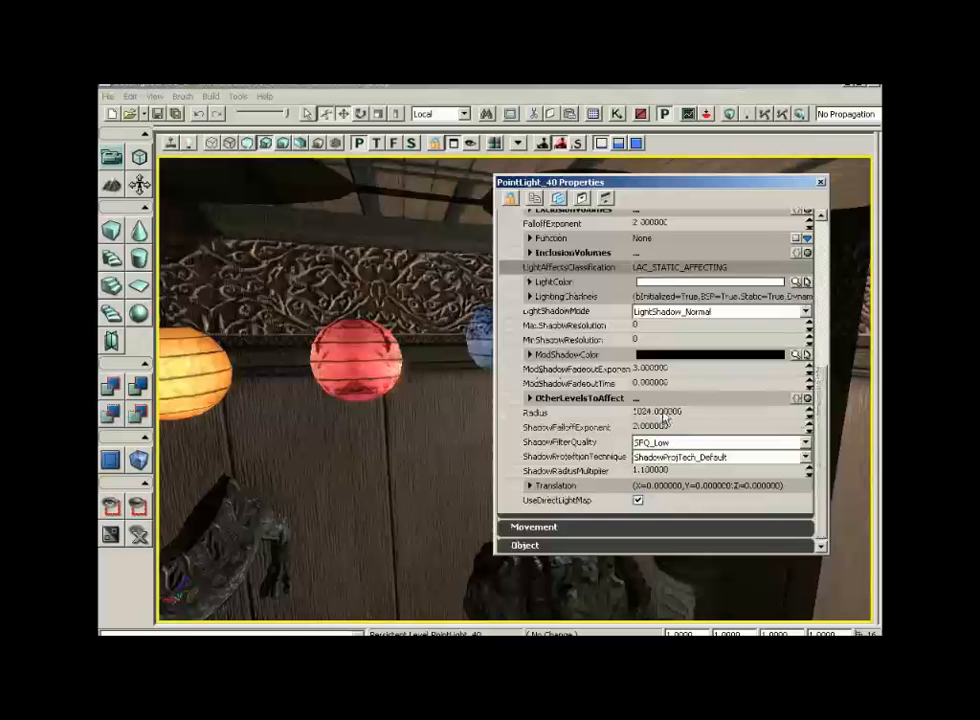
left_click(664, 417)
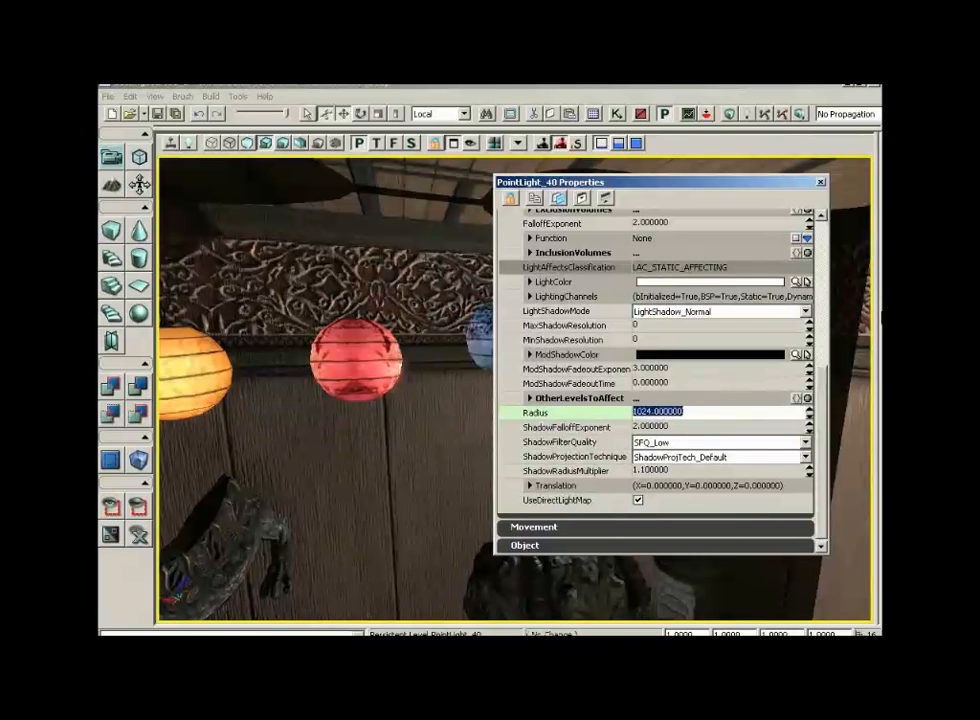
type("512")
key("Return")
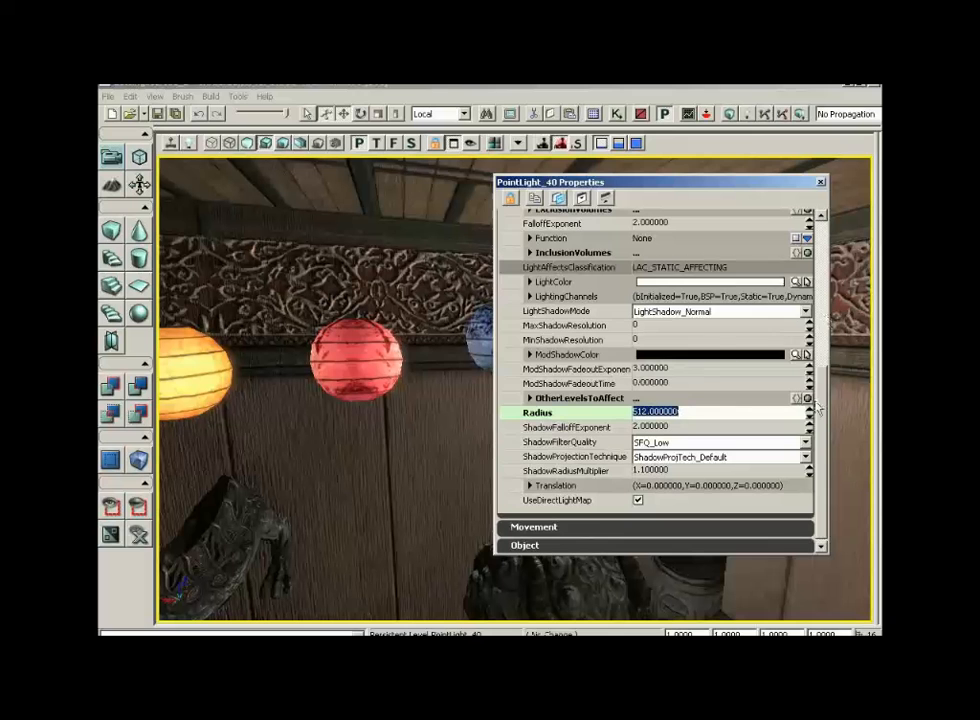
- Sample the yellow lantern's color for the point light's LightColor and lighten it to red 255, green 207, blue 155
scroll(818, 407, "up", 2)
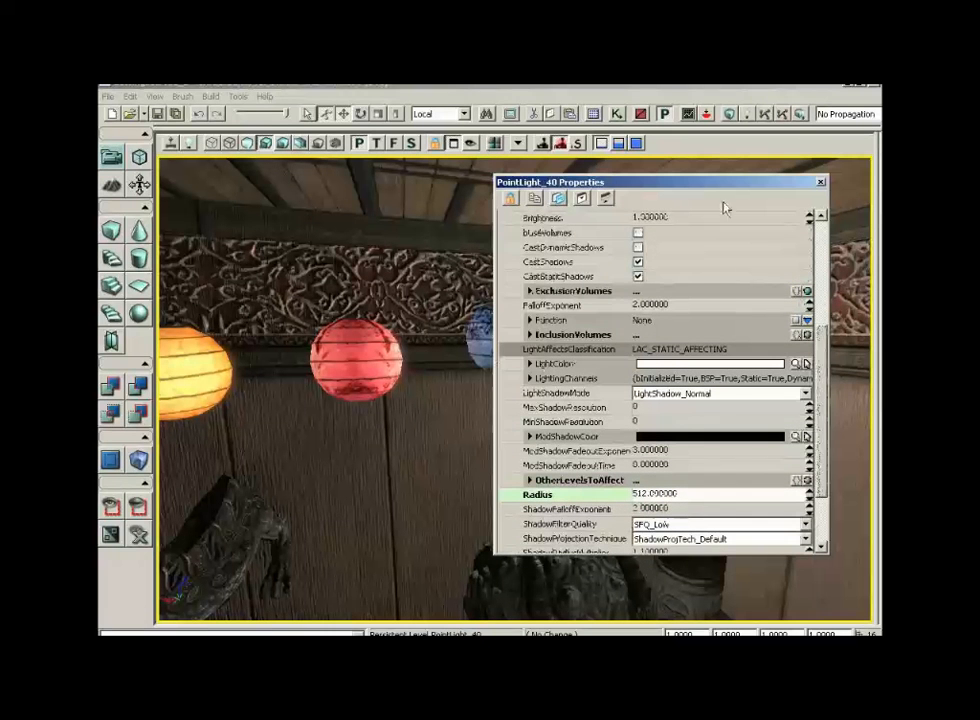
left_click(796, 364)
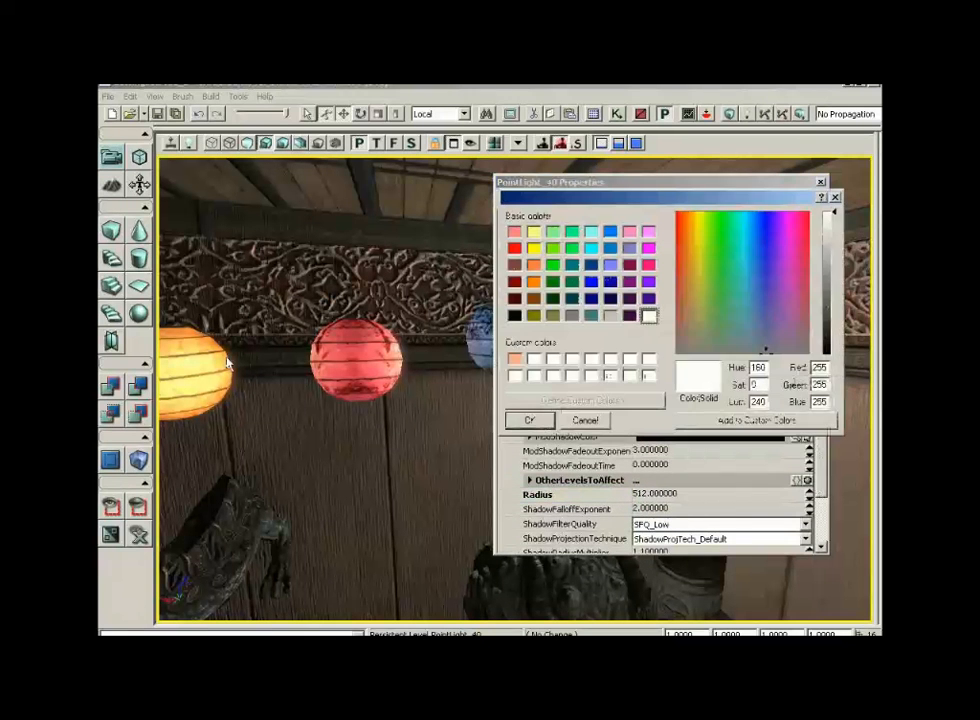
left_click(835, 197)
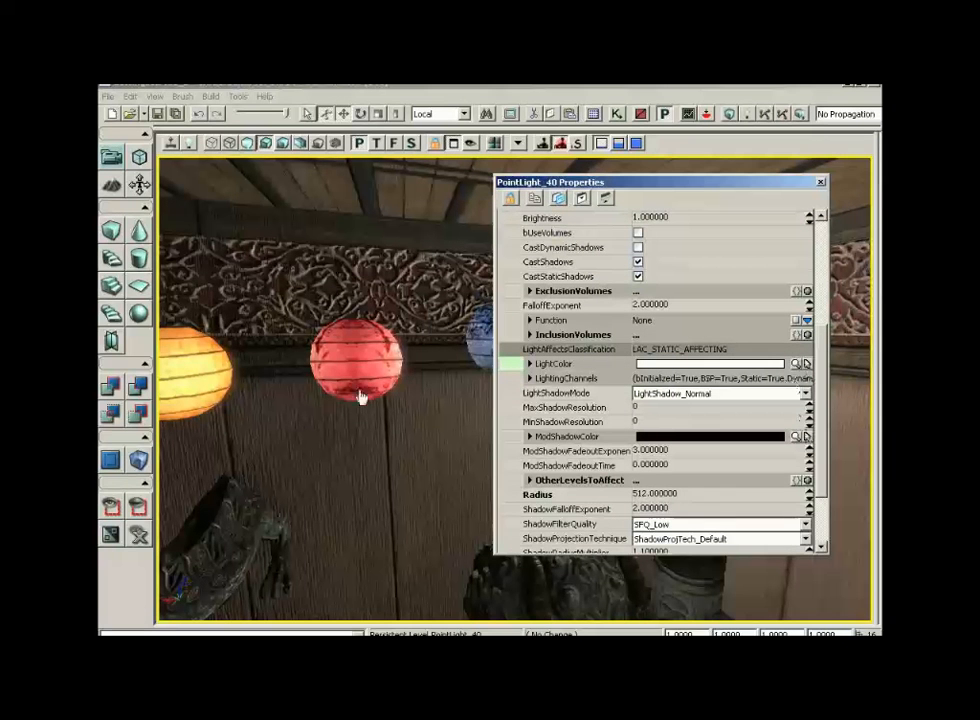
left_click(199, 351)
left_click_drag(660, 185, 375, 254)
left_click(511, 433)
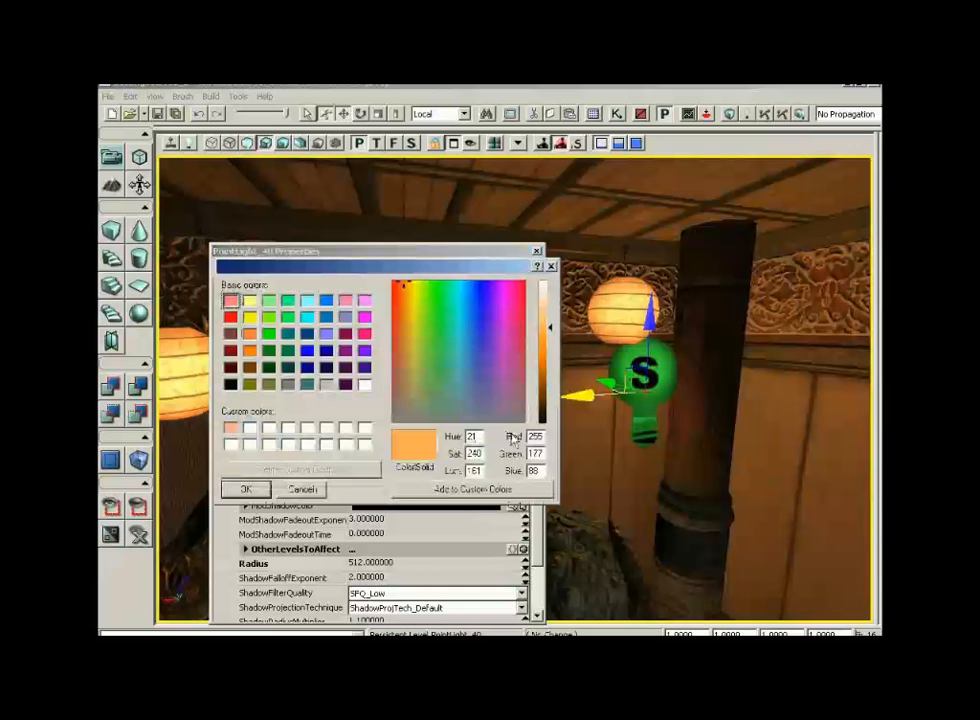
left_click_drag(549, 330, 550, 315)
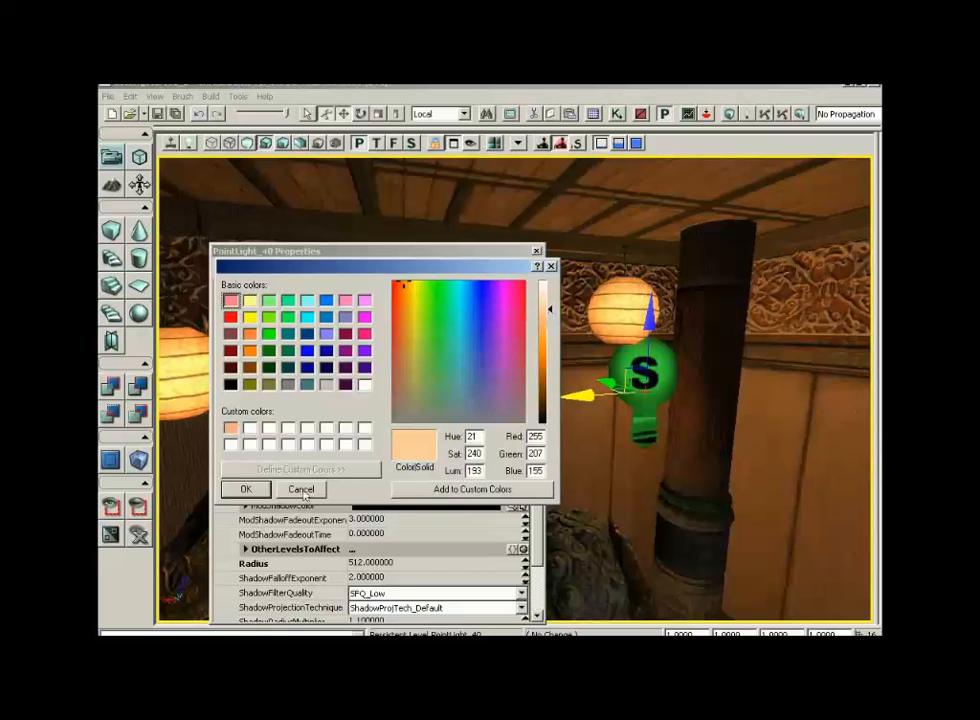
left_click(245, 489)
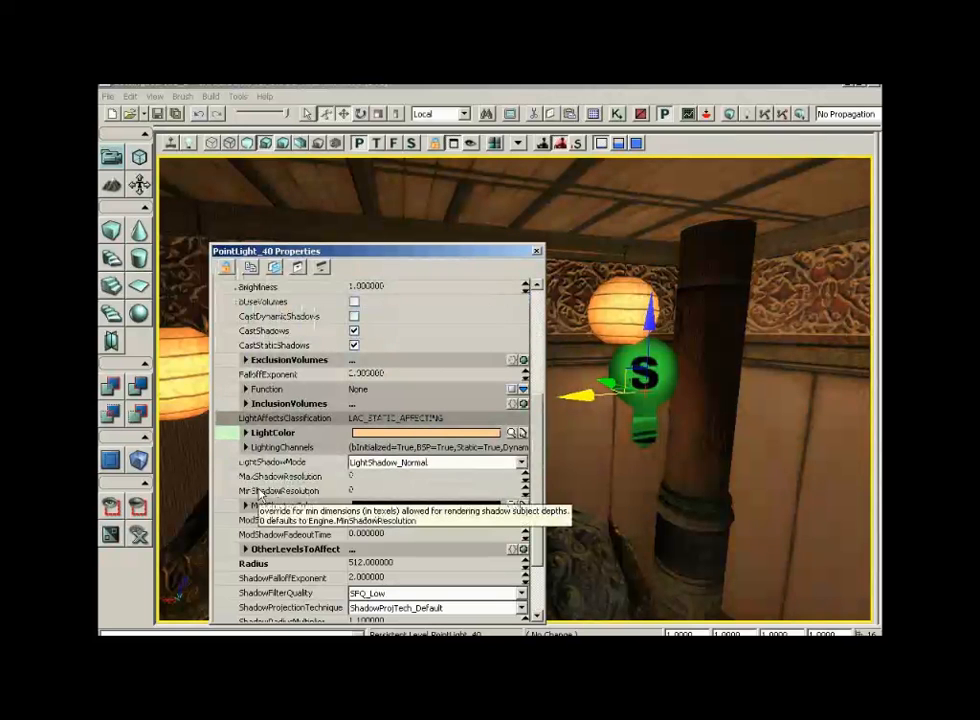
- Set the lantern point light's FalloffExponent to 6 and close its properties
left_click(391, 376)
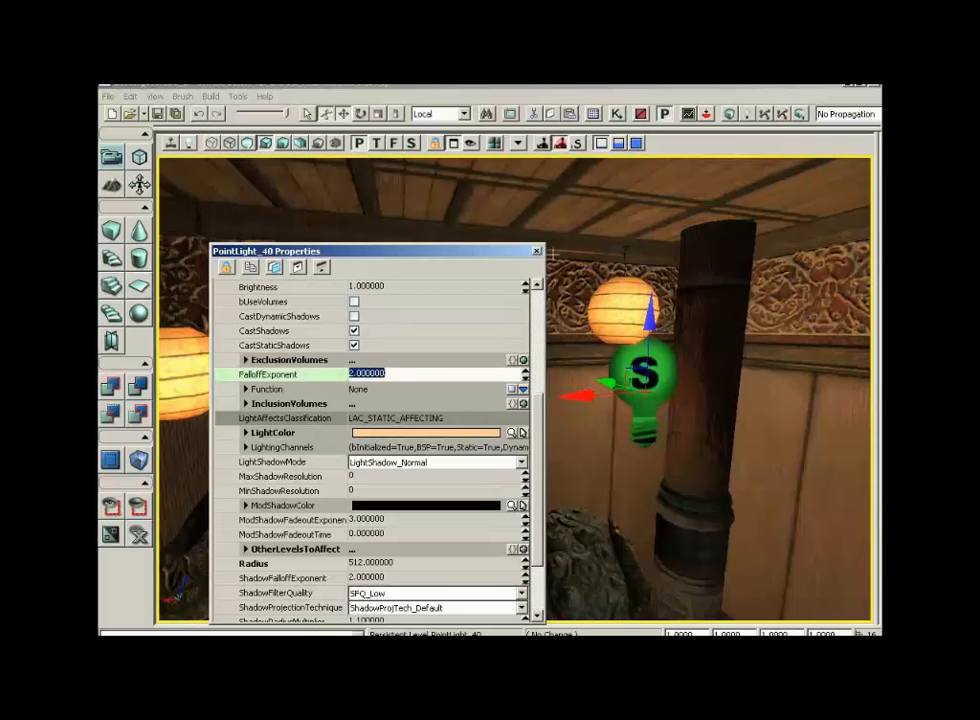
type("6")
key("Return")
left_click(537, 253)
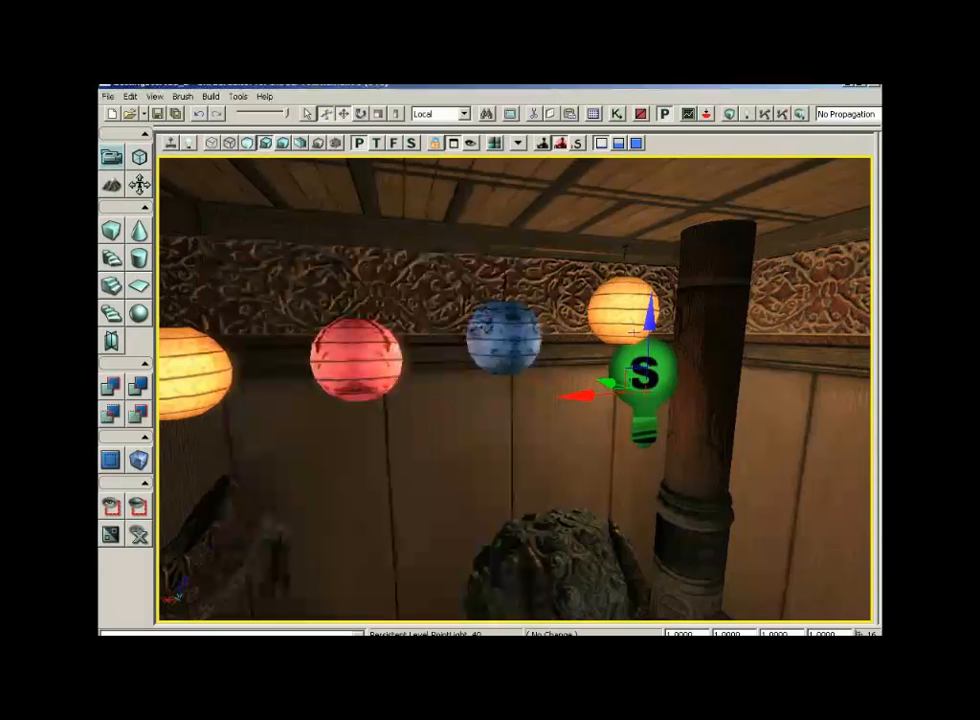
- Turn off CastShadow for the string of hanging lanterns in its static mesh properties
left_click(615, 311)
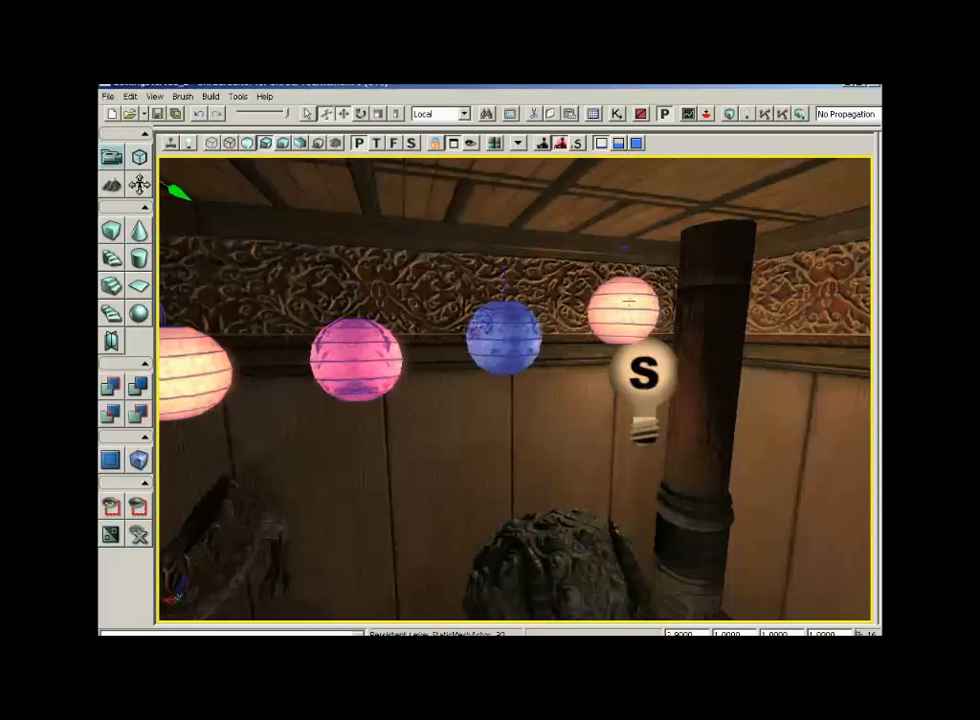
key("F4")
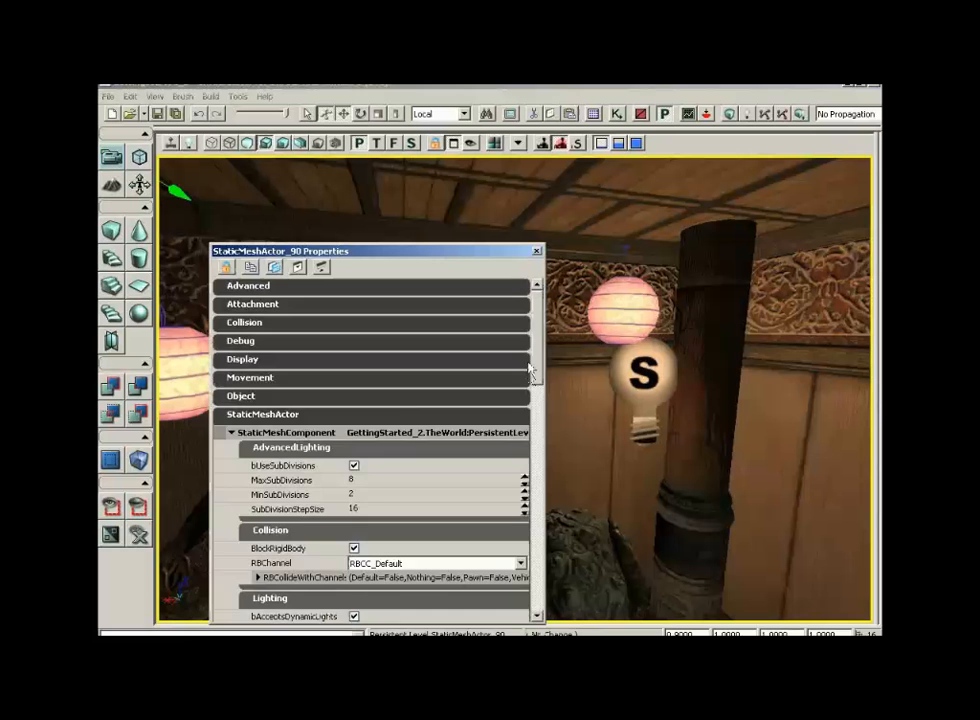
left_click_drag(536, 359, 535, 409)
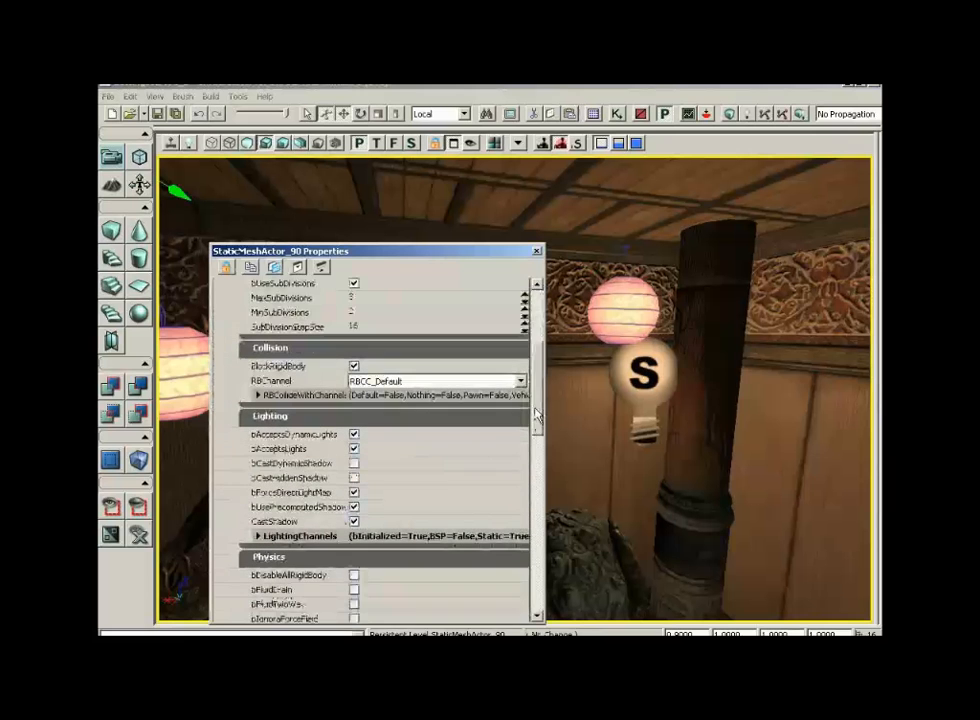
left_click(354, 521)
left_click(537, 251)
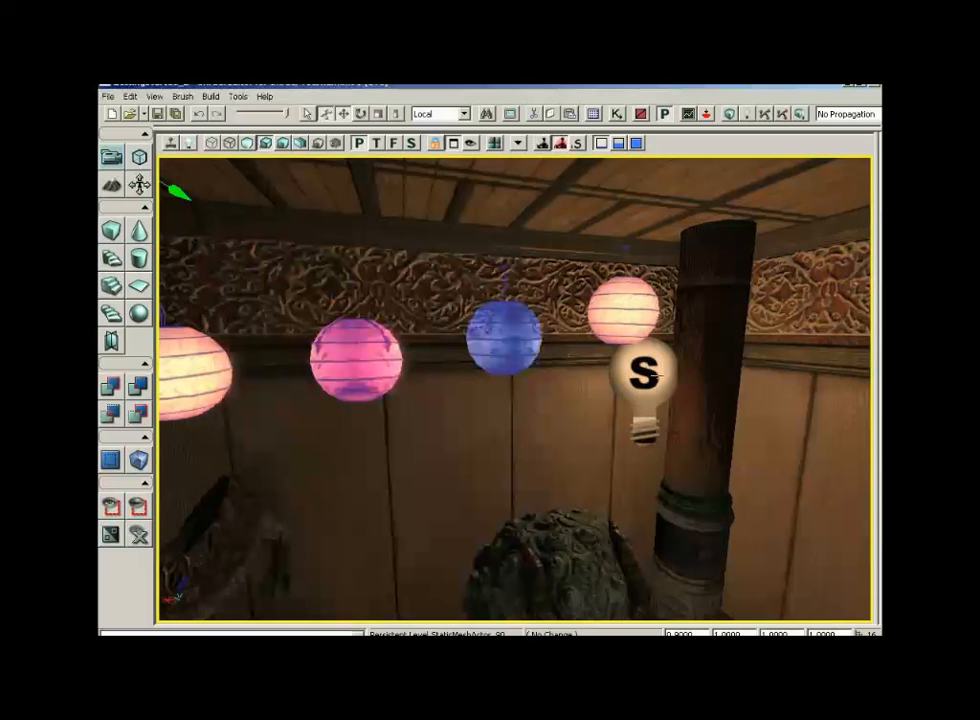
- Raise the lantern point light and position it directly behind the yellow lantern at the end of the string, beside the wooden pillar
left_click(630, 372)
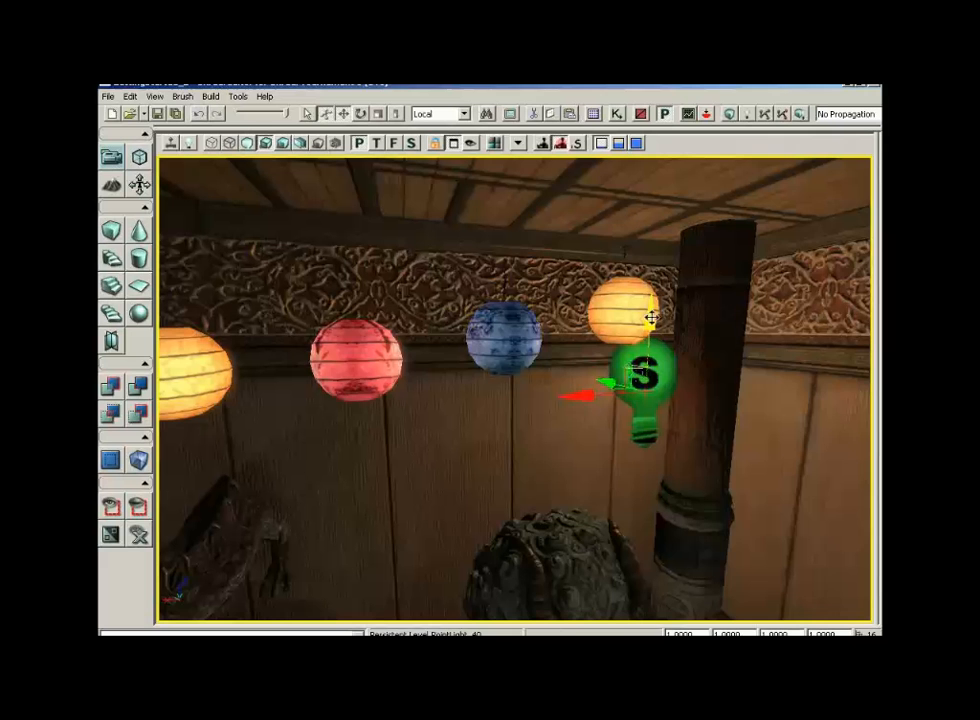
mouse_move(652, 313)
left_mouse_down()
mouse_move(651, 280)
mouse_move(653, 292)
left_mouse_up()
left_click_drag(568, 366, 567, 374)
left_click_drag(539, 317, 488, 316)
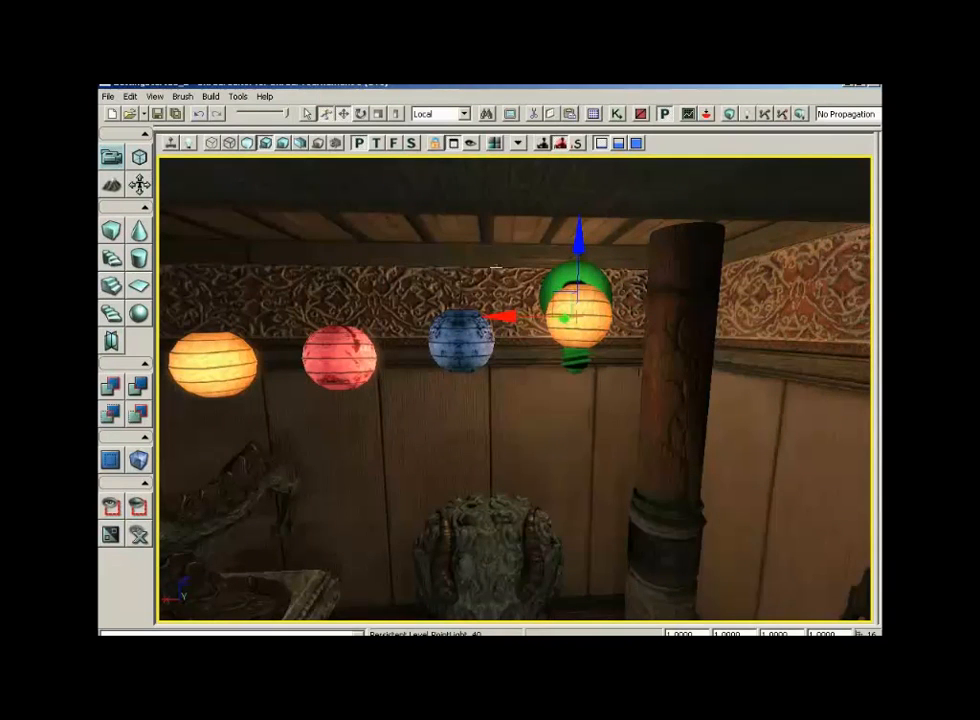
right_click_drag(532, 331, 534, 338)
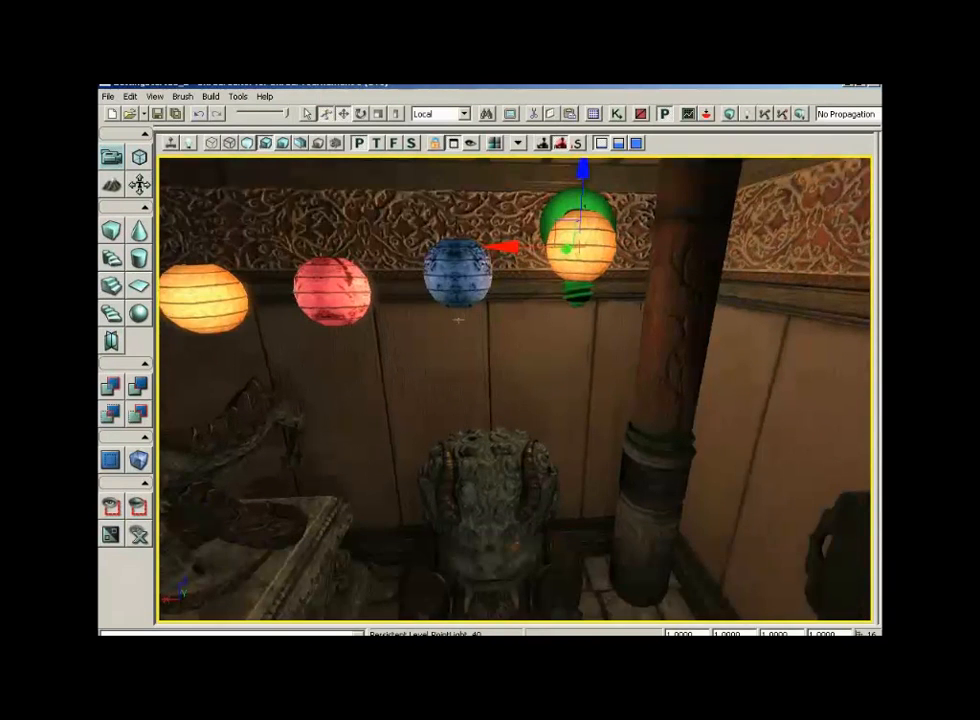
right_click_drag(556, 429, 556, 392)
left_click_drag(556, 392, 557, 392)
right_click_drag(557, 392, 552, 381)
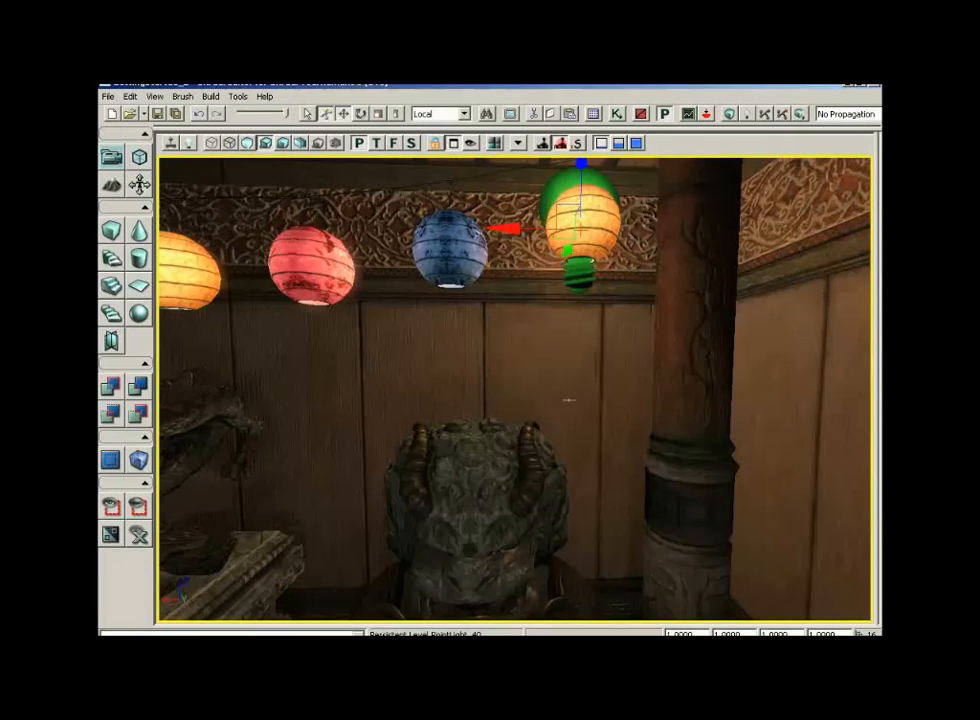
left_click_drag(595, 385, 595, 397)
right_click_drag(595, 397, 593, 376)
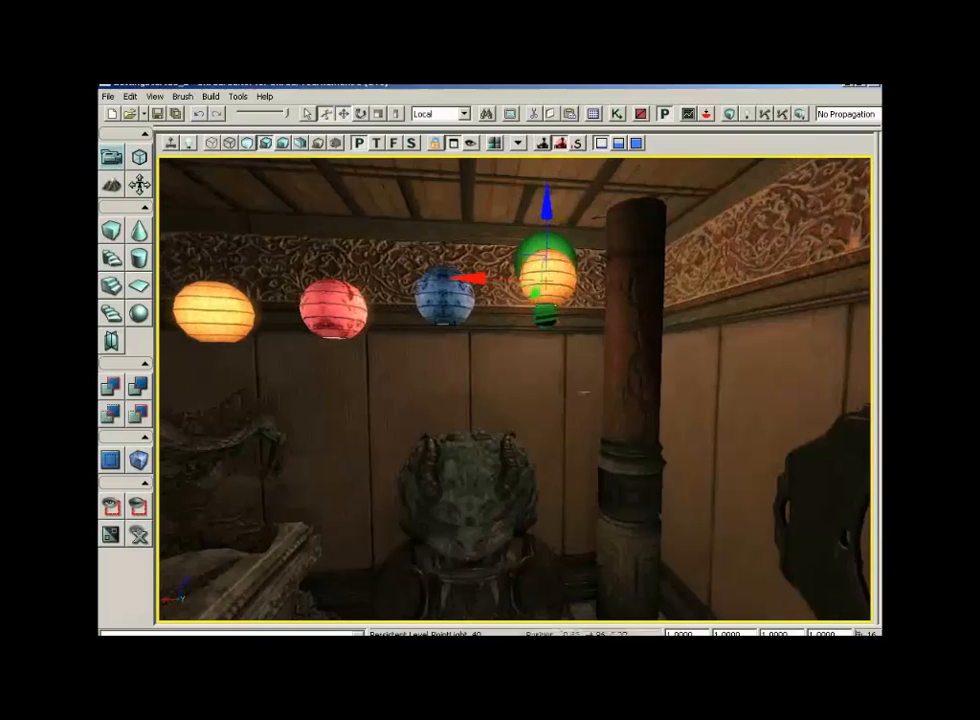
left_click_drag(584, 393, 510, 418)
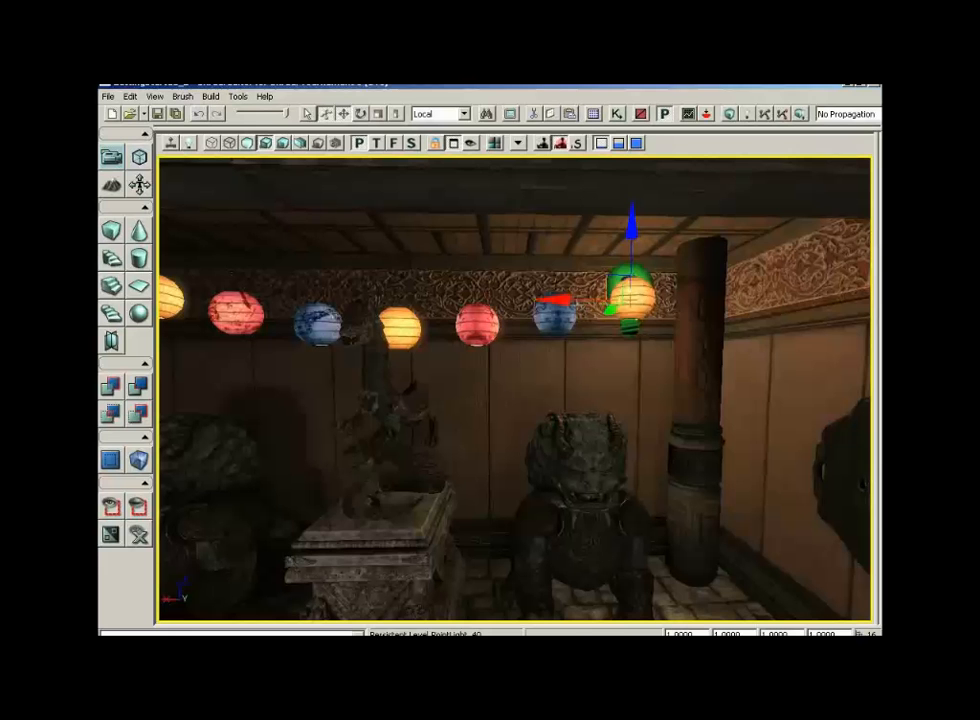
- Duplicate the point light along the string to the middle yellow lantern and lower the copy behind it
left_click_drag(581, 302, 345, 299)
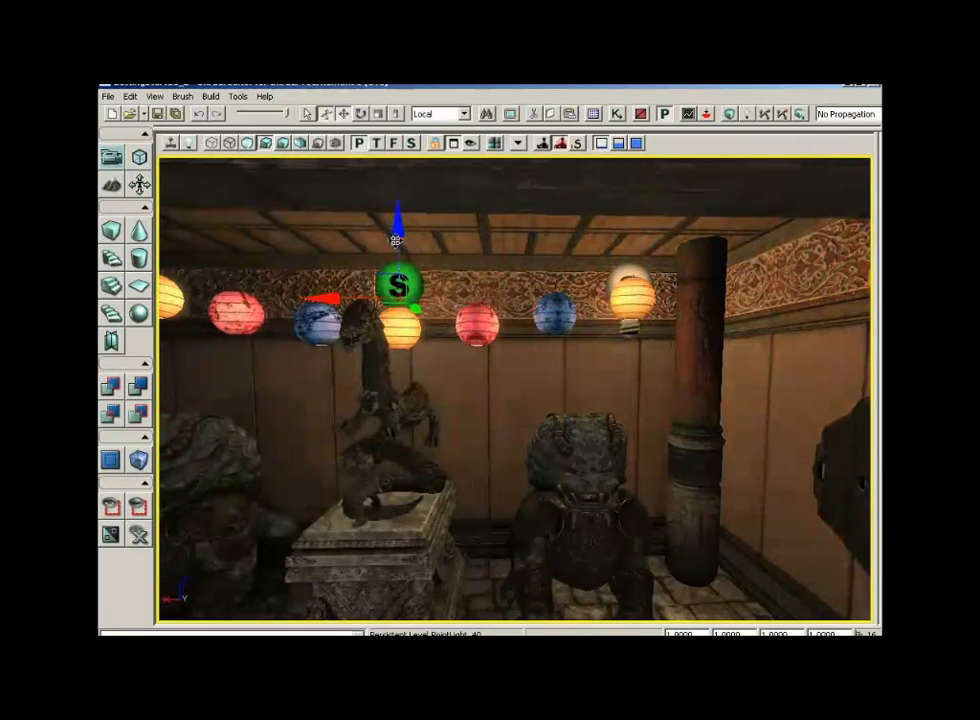
left_click_drag(396, 225, 397, 244)
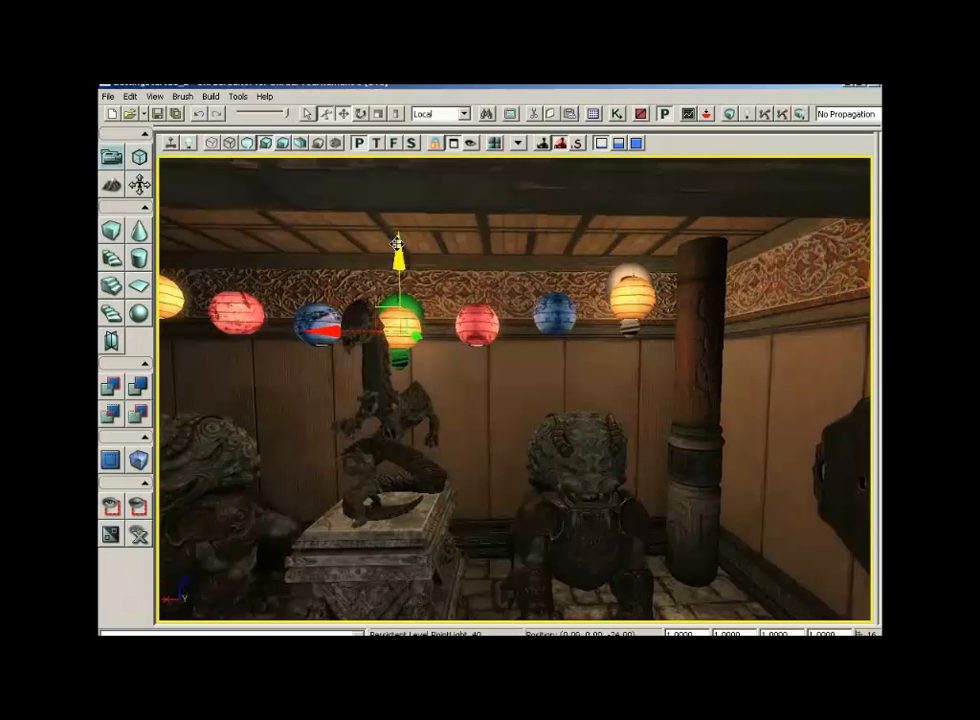
middle_click_drag(590, 384, 503, 348)
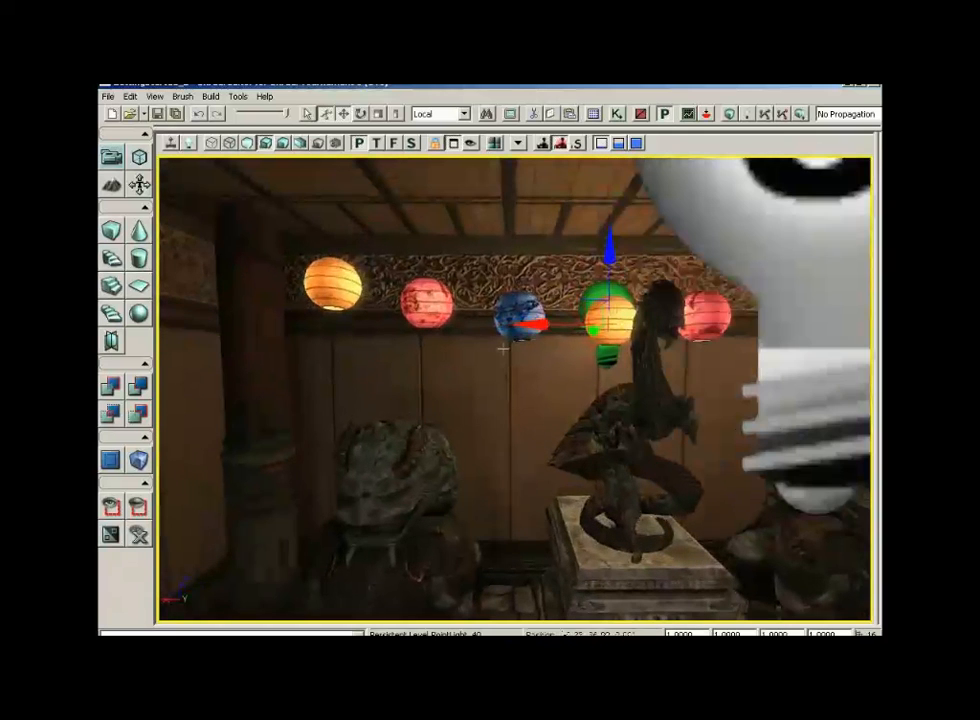
- Duplicate the middle lantern's light to the yellow lantern at the opposite end of the string and raise the copy behind it
left_click_drag(606, 322, 346, 323)
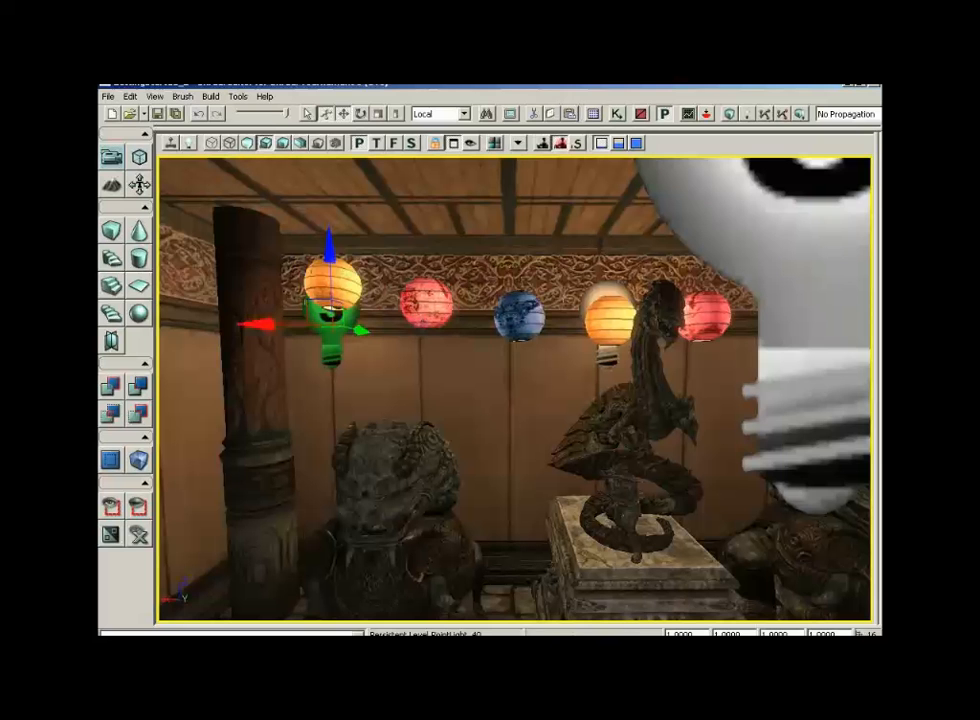
left_click_drag(331, 252, 331, 217)
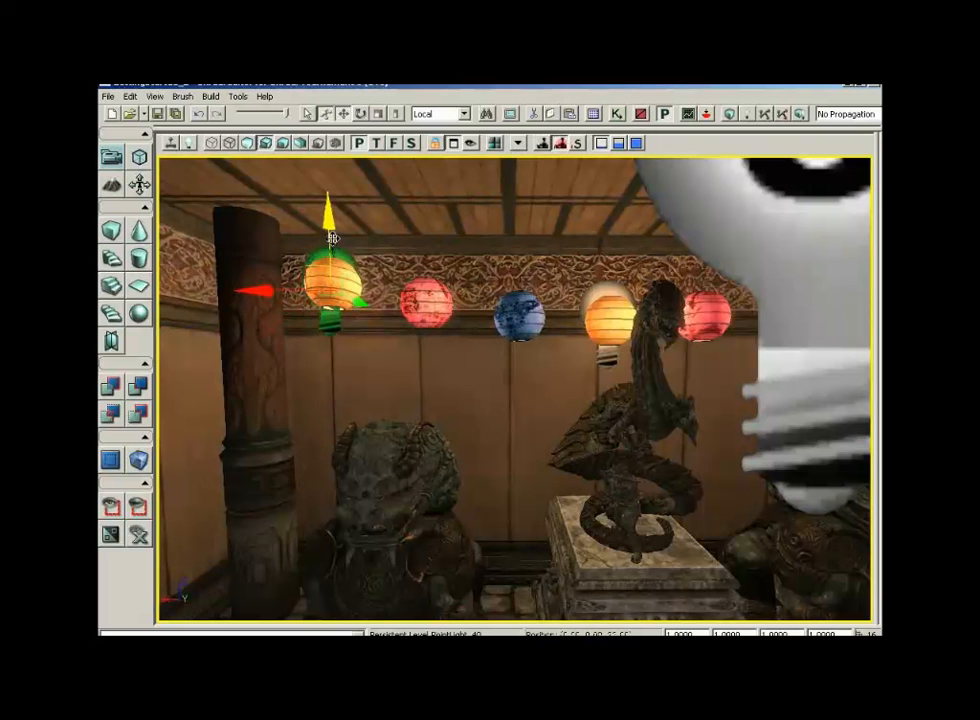
left_click_drag(472, 354, 468, 388)
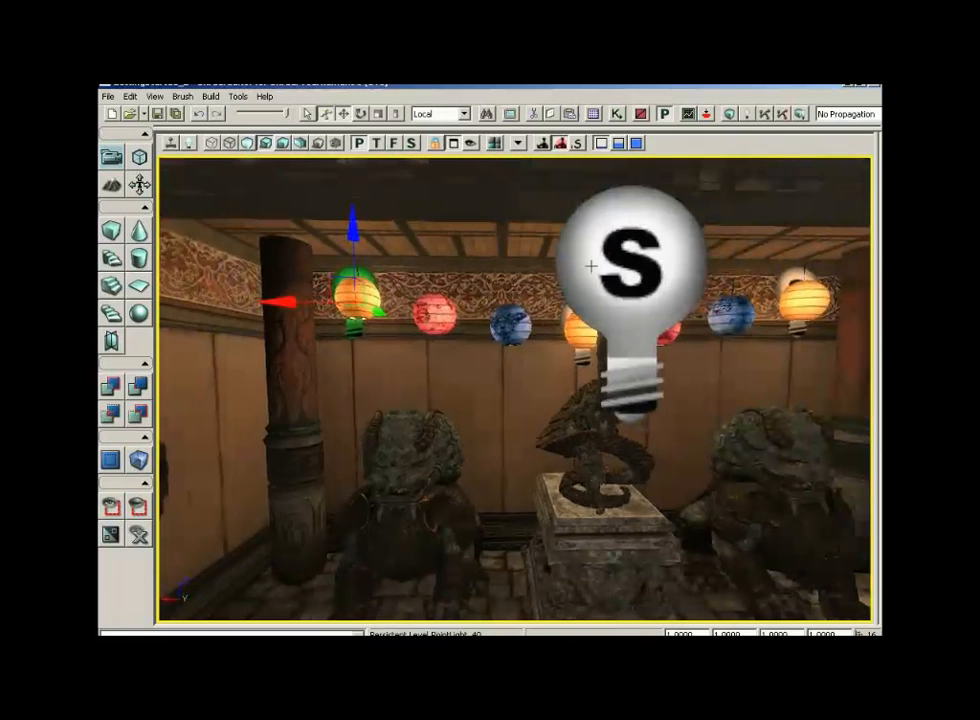
- Lower the white point light that hangs in front of the lantern string out of the way
left_click(591, 267)
left_click_drag(632, 230, 633, 219)
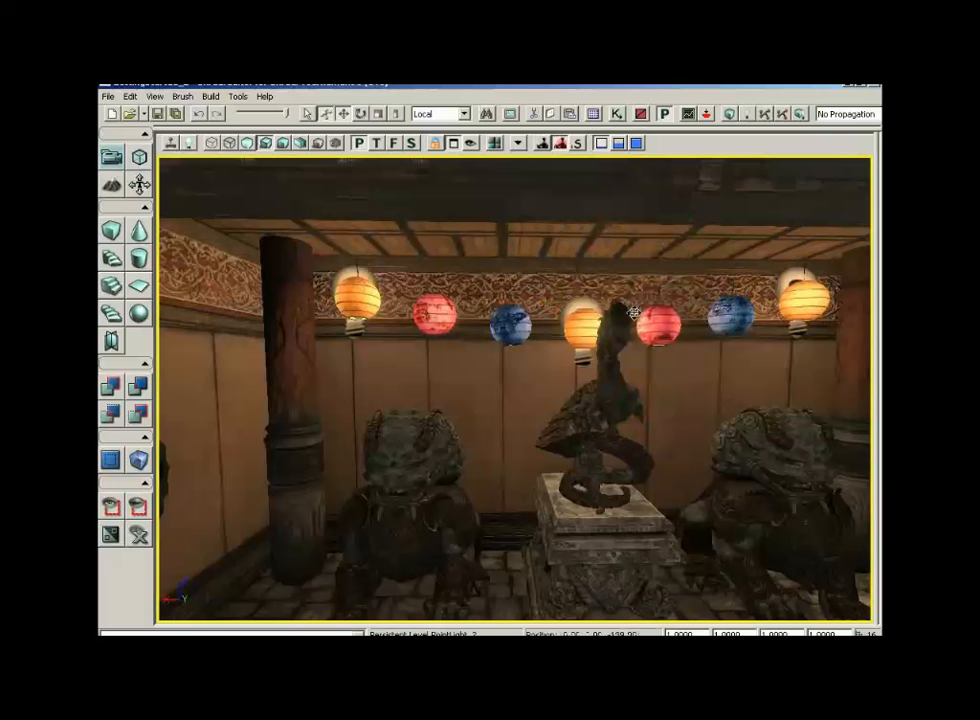
mouse_move(641, 398)
left_mouse_down()
mouse_move(685, 383)
mouse_move(662, 370)
mouse_move(631, 382)
left_mouse_up()
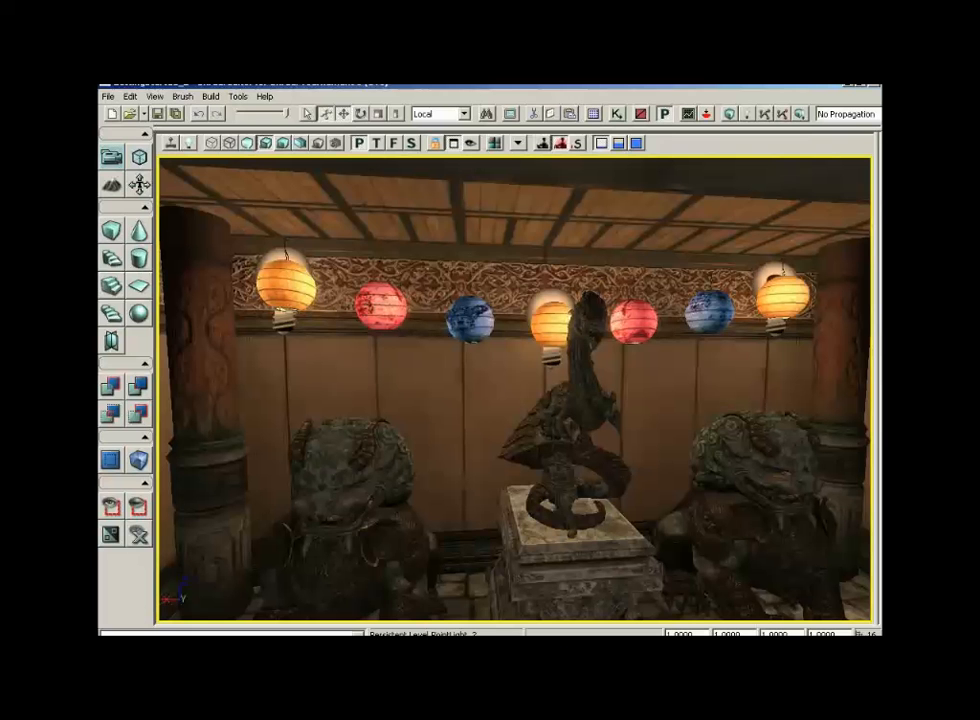
- Duplicate the far-end yellow lantern's light to the neighboring red lantern and lower the copy behind it
left_click(284, 282)
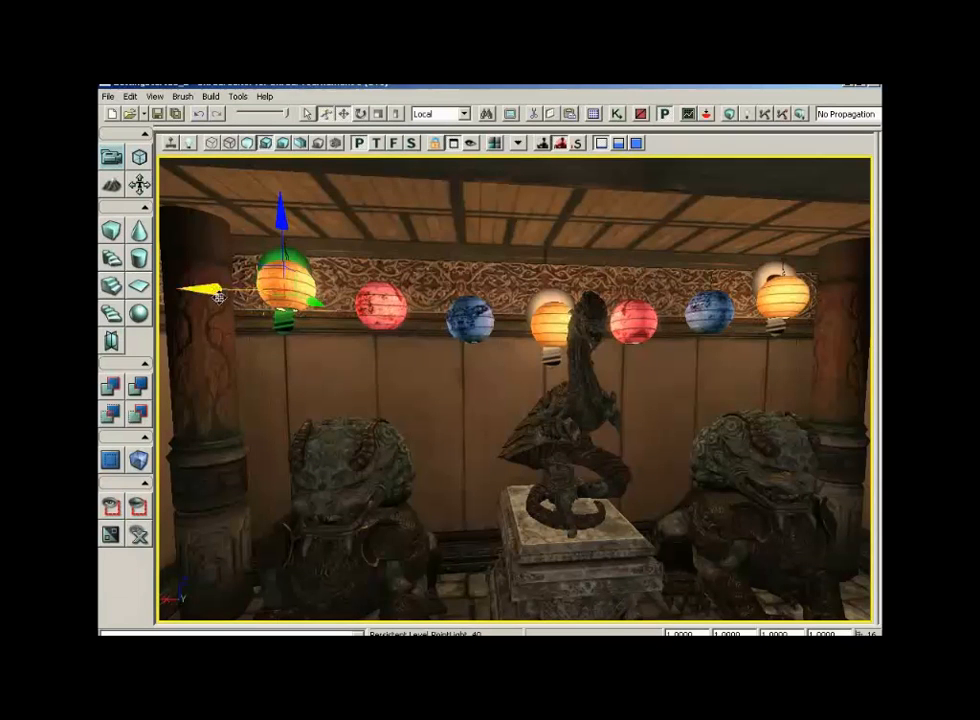
left_click_drag(208, 289, 241, 288)
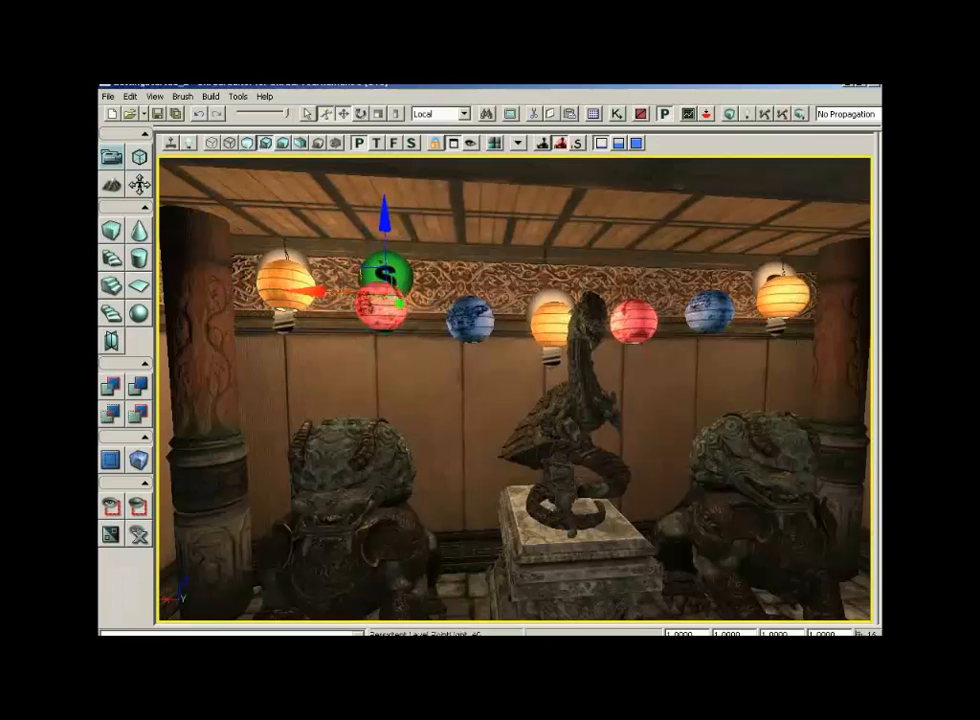
left_click_drag(384, 222, 386, 220)
- Set the red lantern light's LightColor to red 255, green 113, blue 113 and close its properties
key("F4")
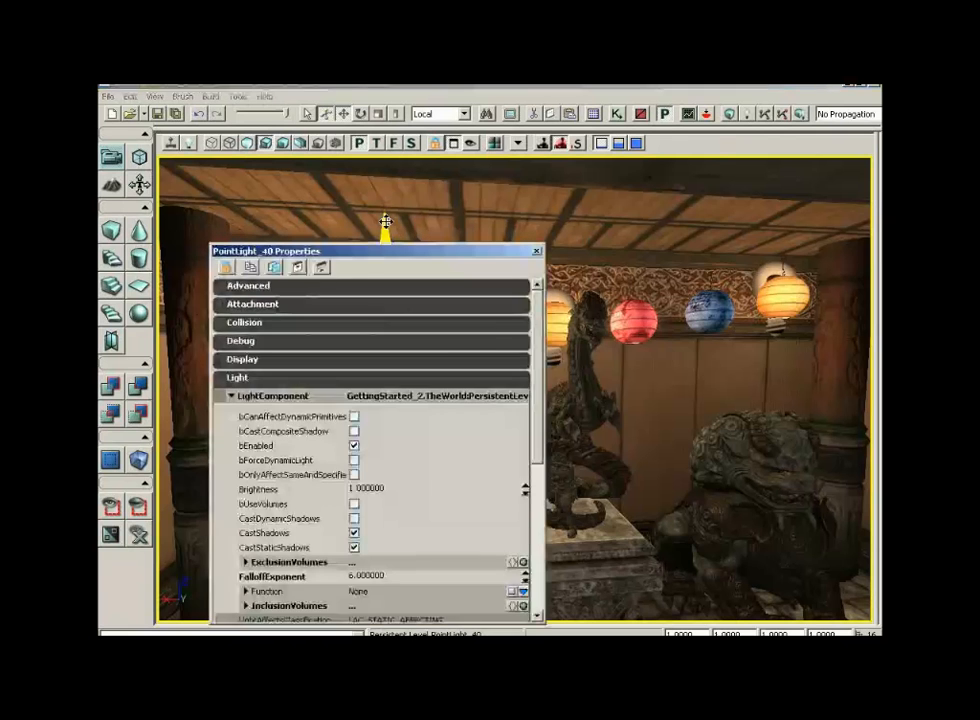
left_click_drag(534, 336, 529, 434)
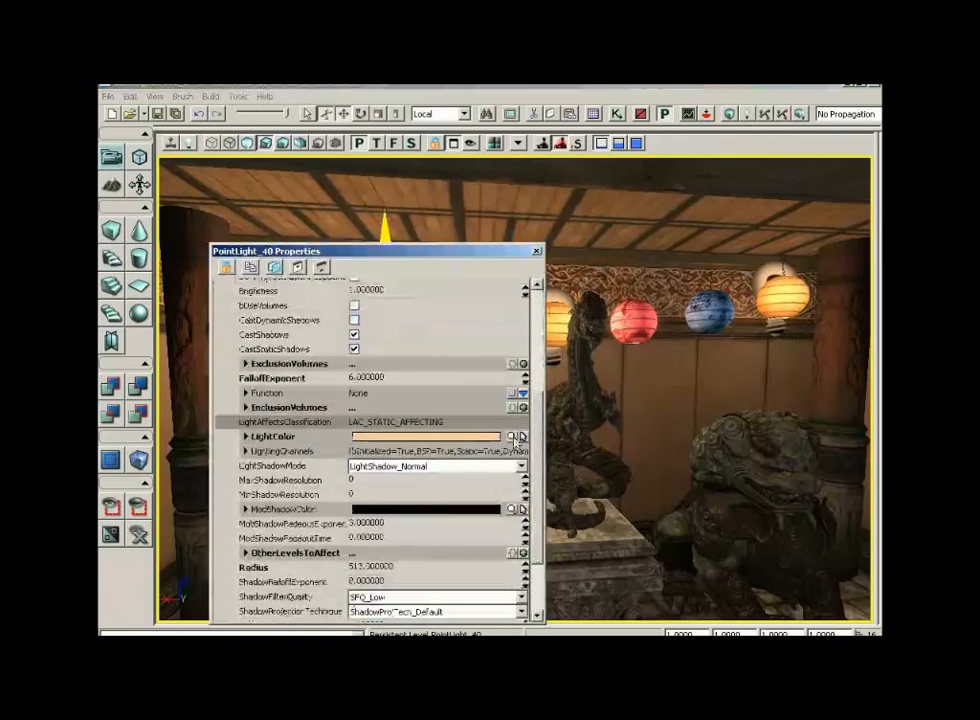
left_click(521, 437)
left_click(395, 288)
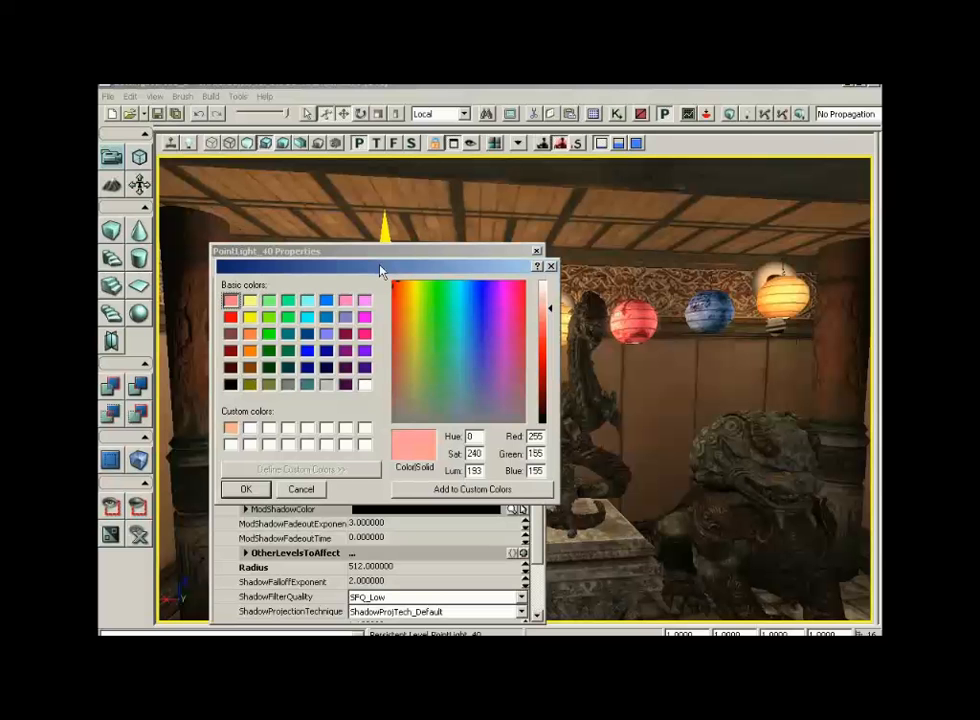
left_click(246, 489)
left_click_drag(422, 258, 714, 254)
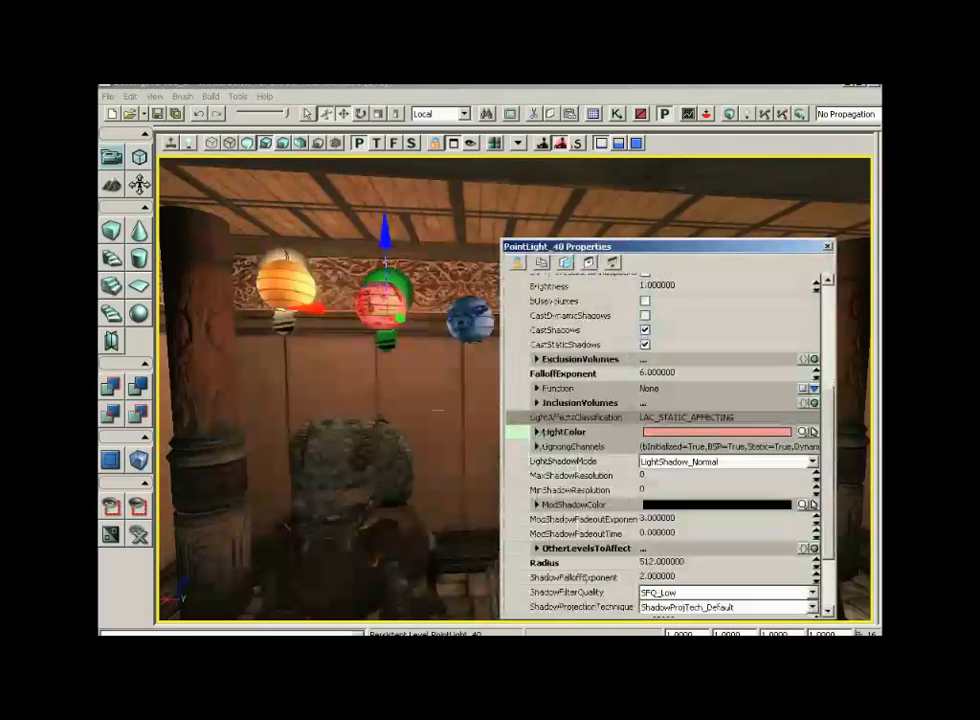
left_click(812, 431)
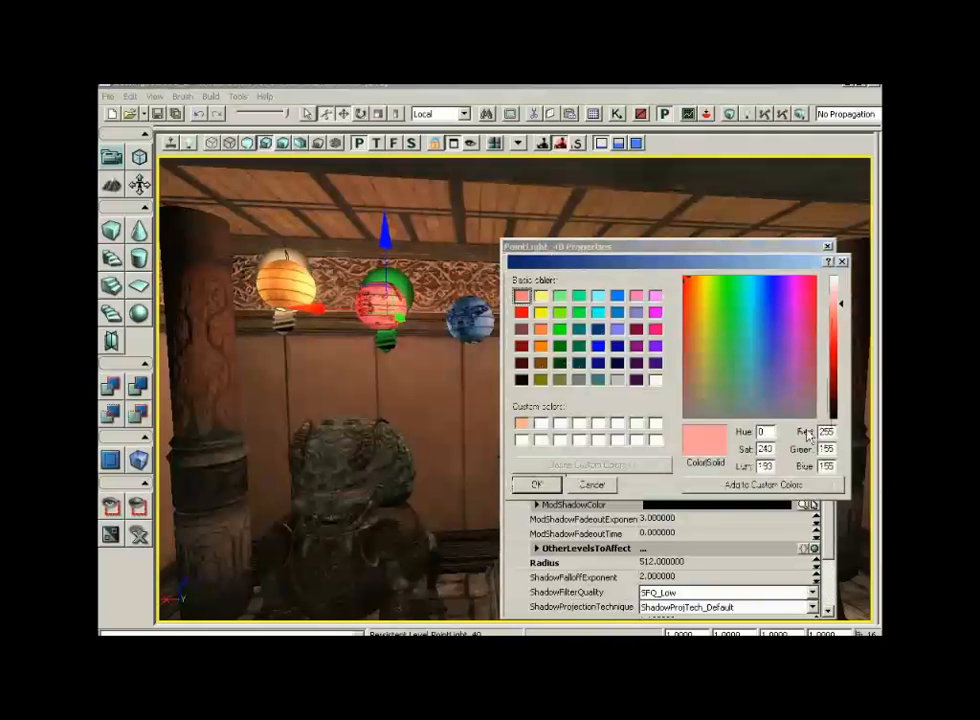
left_click(843, 318)
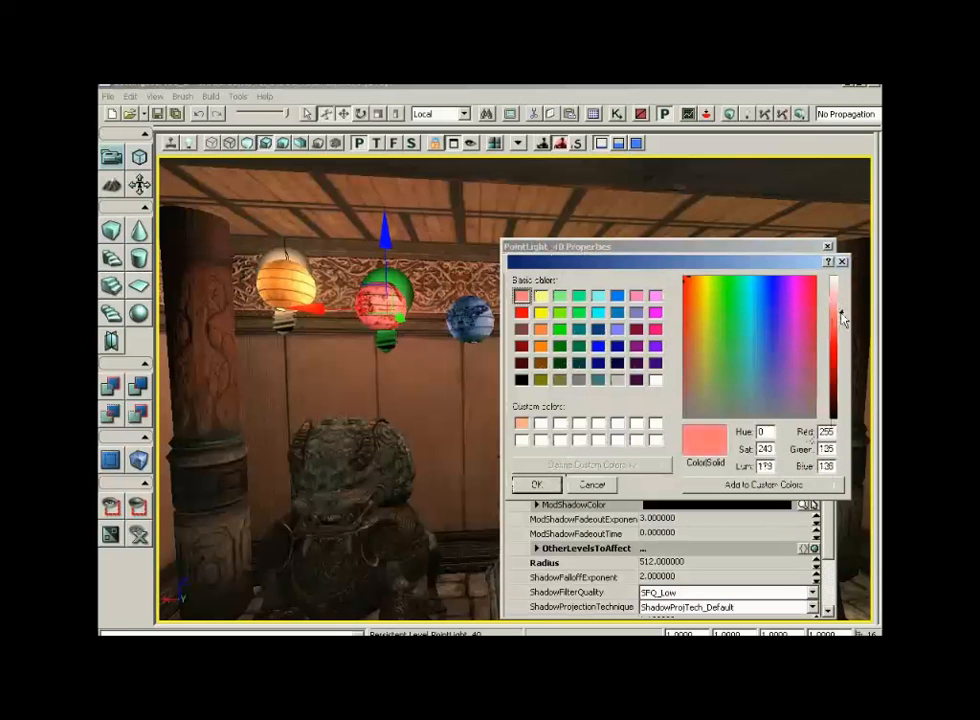
left_click(536, 484)
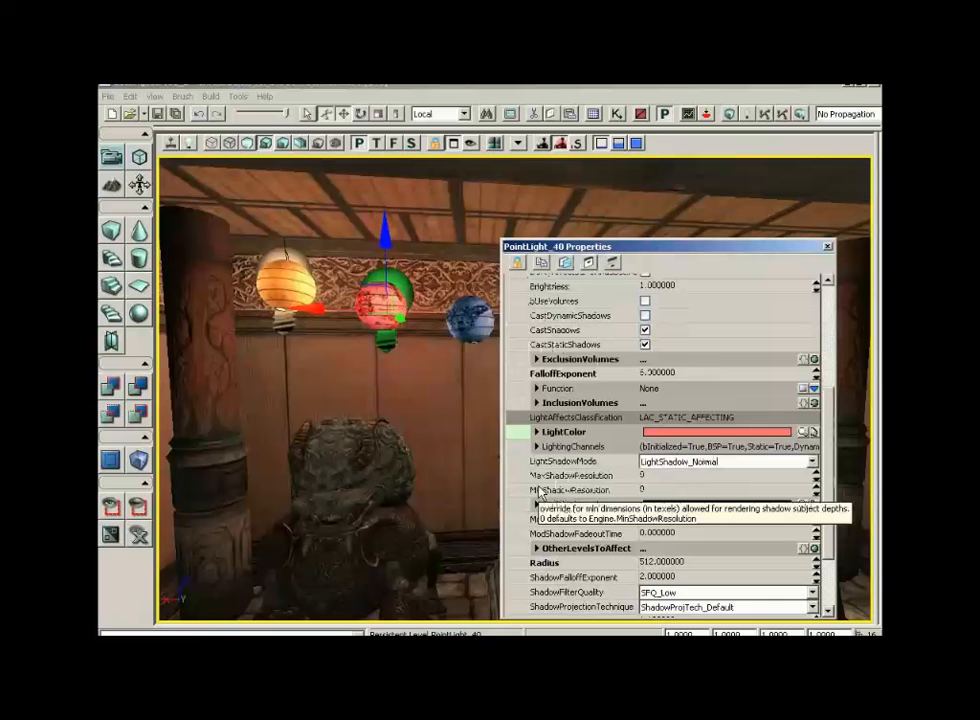
left_click(828, 246)
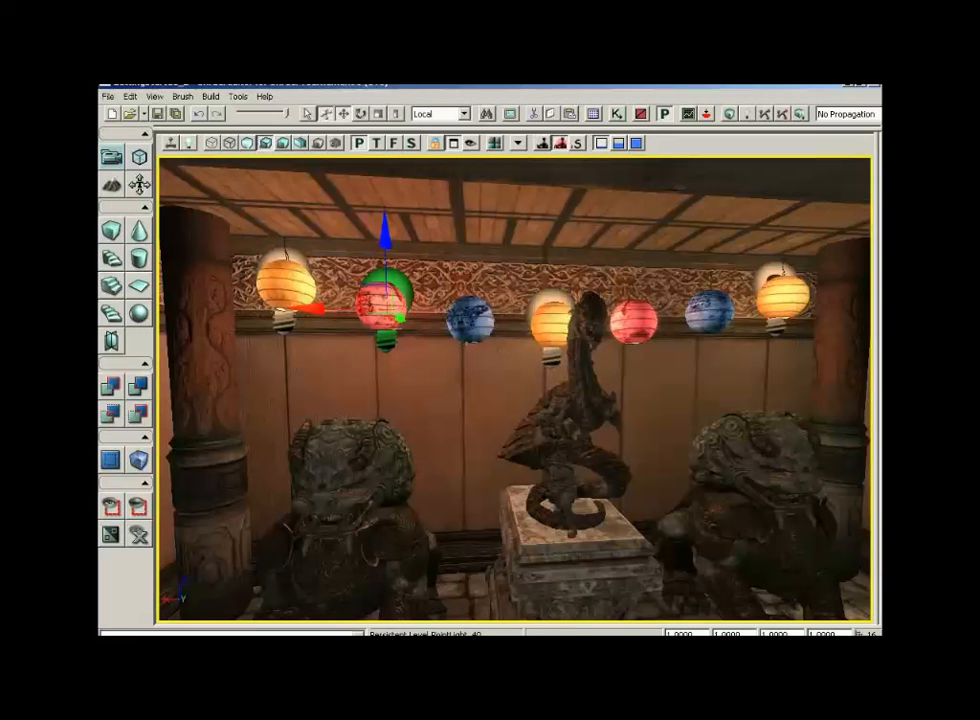
- Duplicate the red point light to the second red lantern, and copy that light to the blue lantern across the middle yellow lantern
left_click_drag(314, 312, 423, 311)
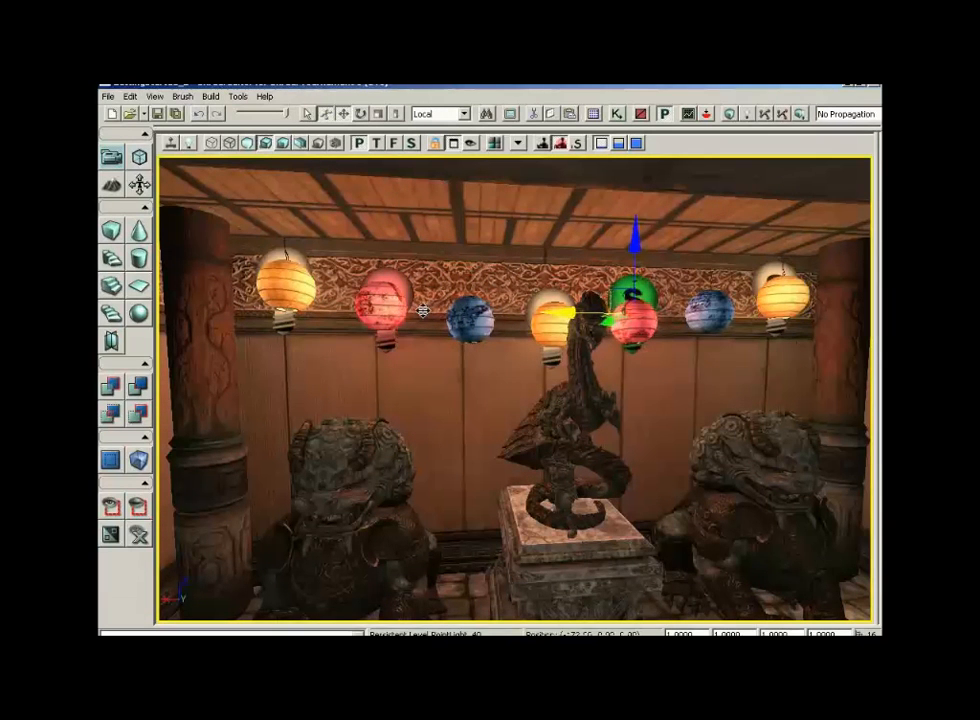
middle_click_drag(339, 401, 377, 401)
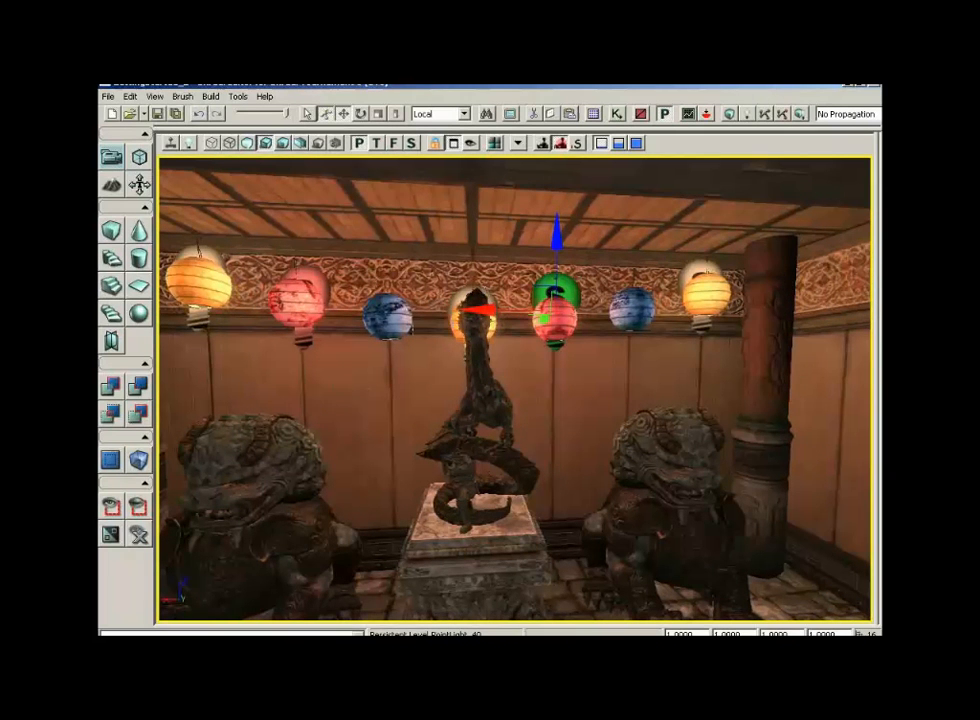
left_click_drag(498, 311, 415, 309)
left_click_drag(388, 228, 390, 243)
- Set the blue lantern light's LightColor to red 114, green 114, blue 254, deepen the blue slightly, and close its properties
key("F4")
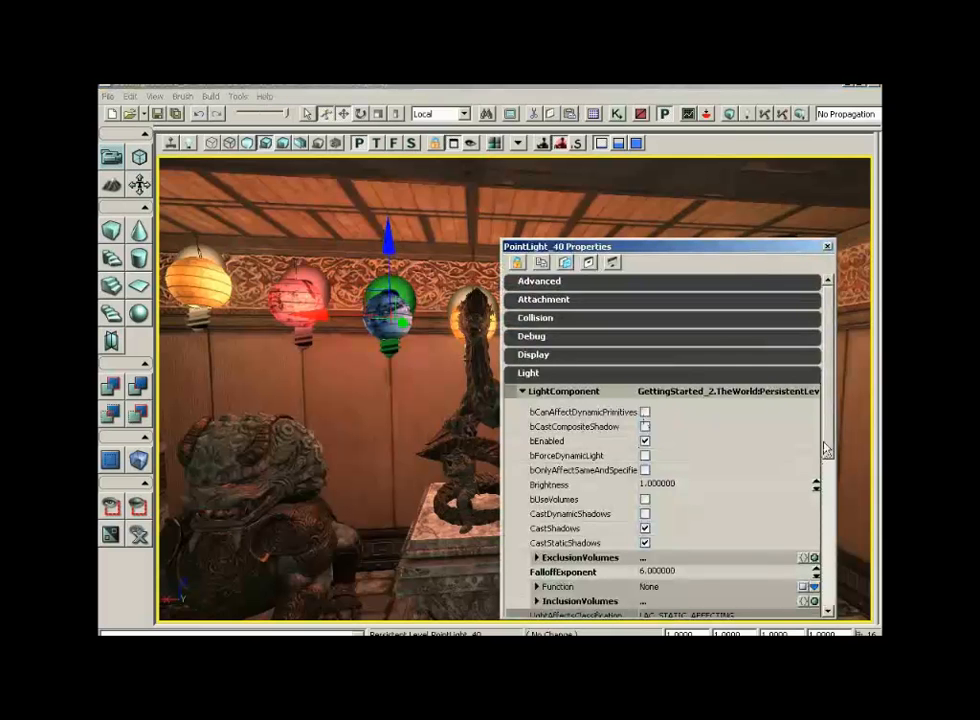
scroll(823, 446, "down", 3)
left_click(803, 487)
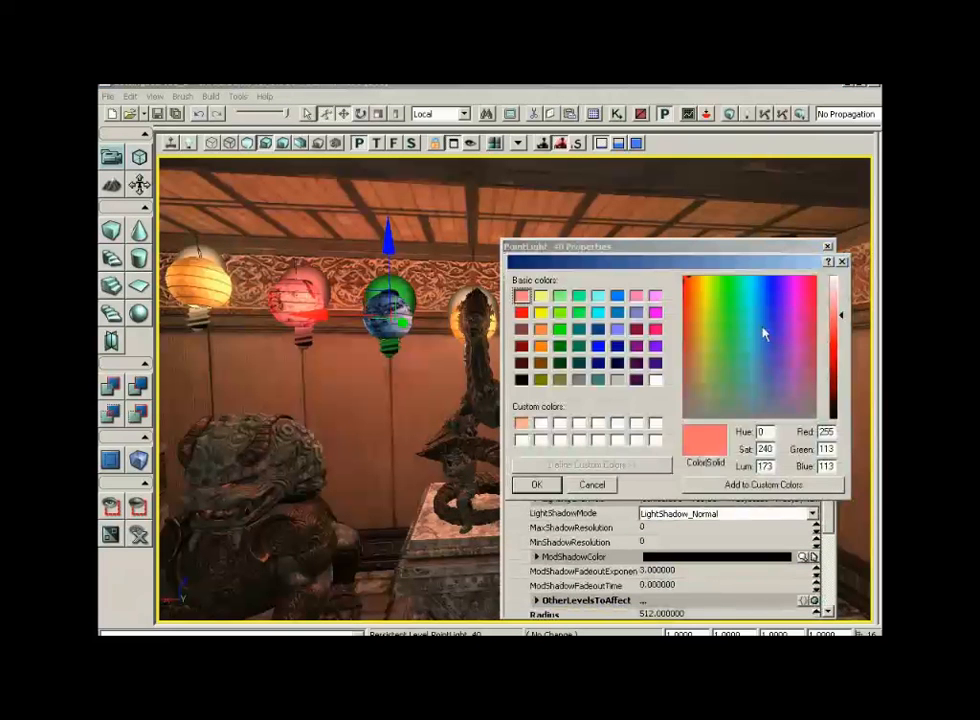
left_click(772, 282)
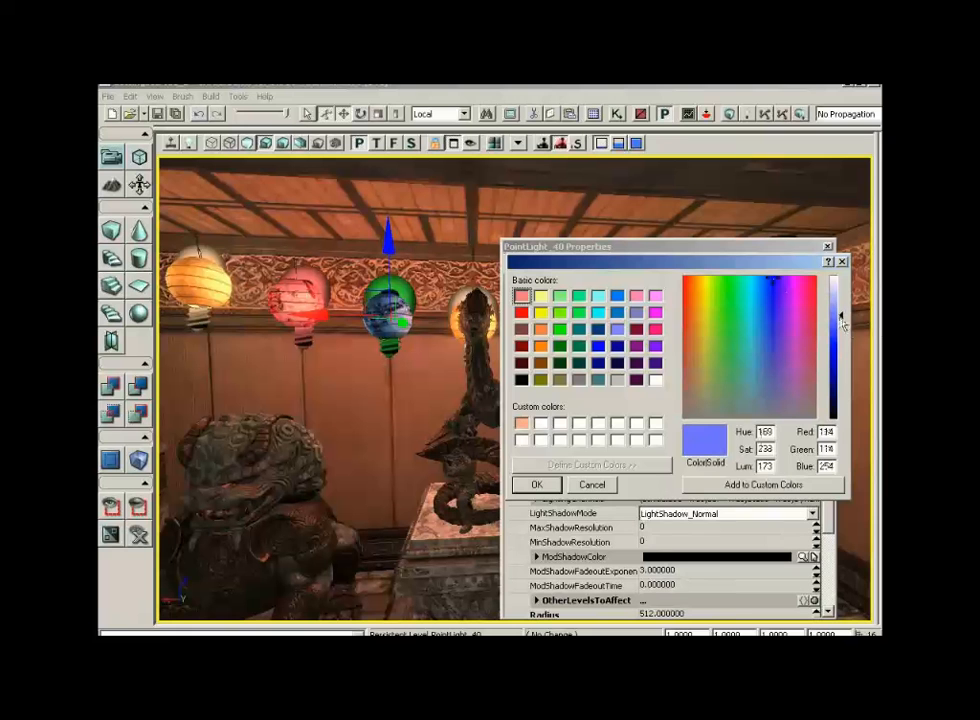
left_click(536, 484)
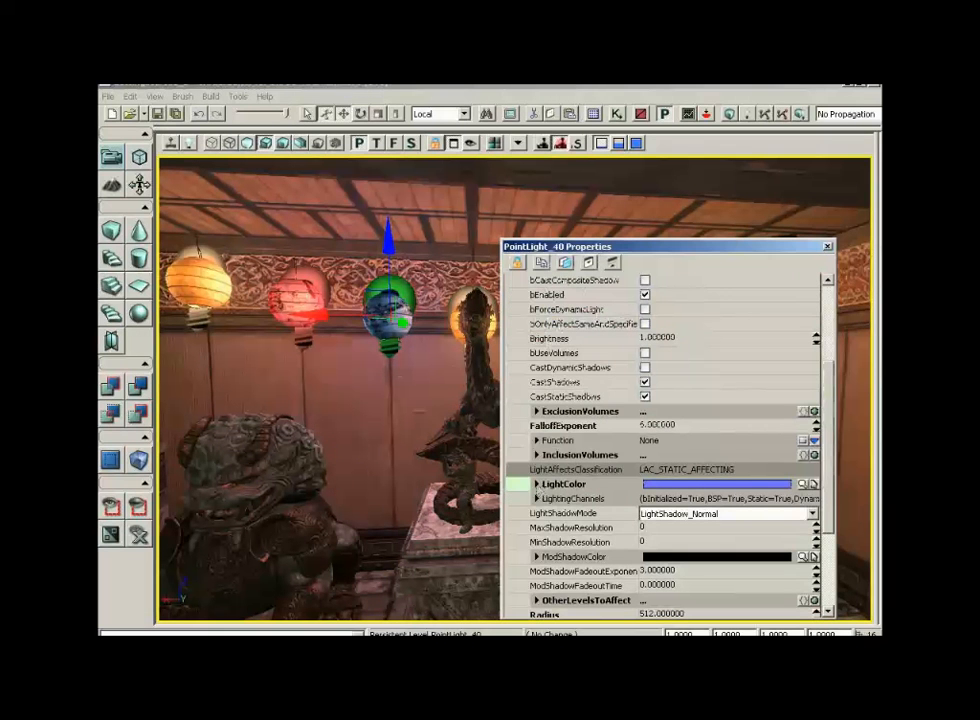
left_click(804, 484)
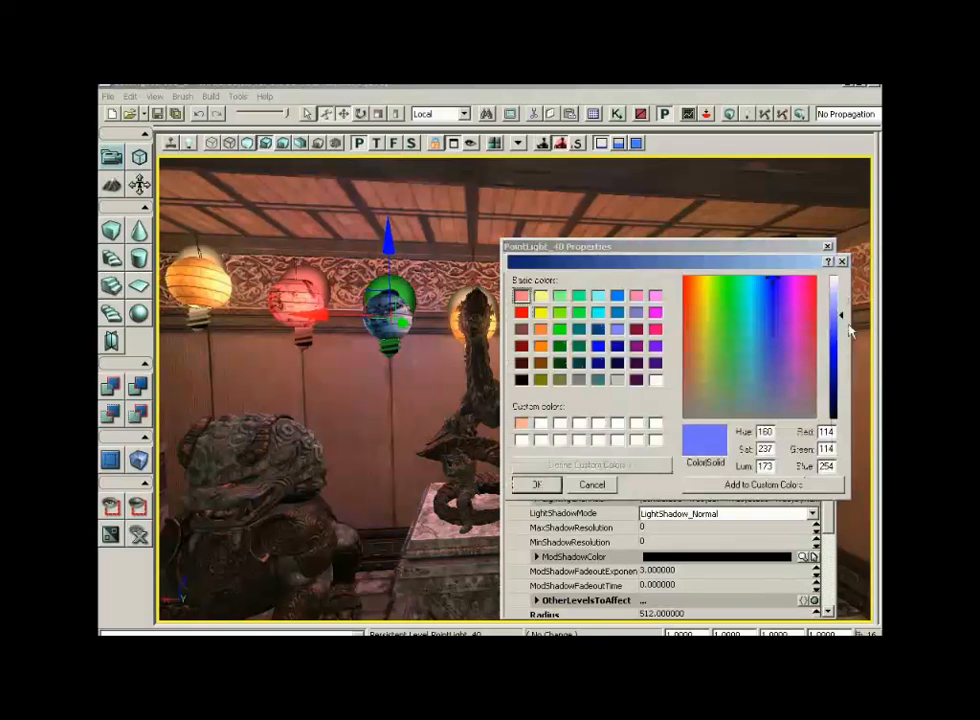
left_click(549, 485)
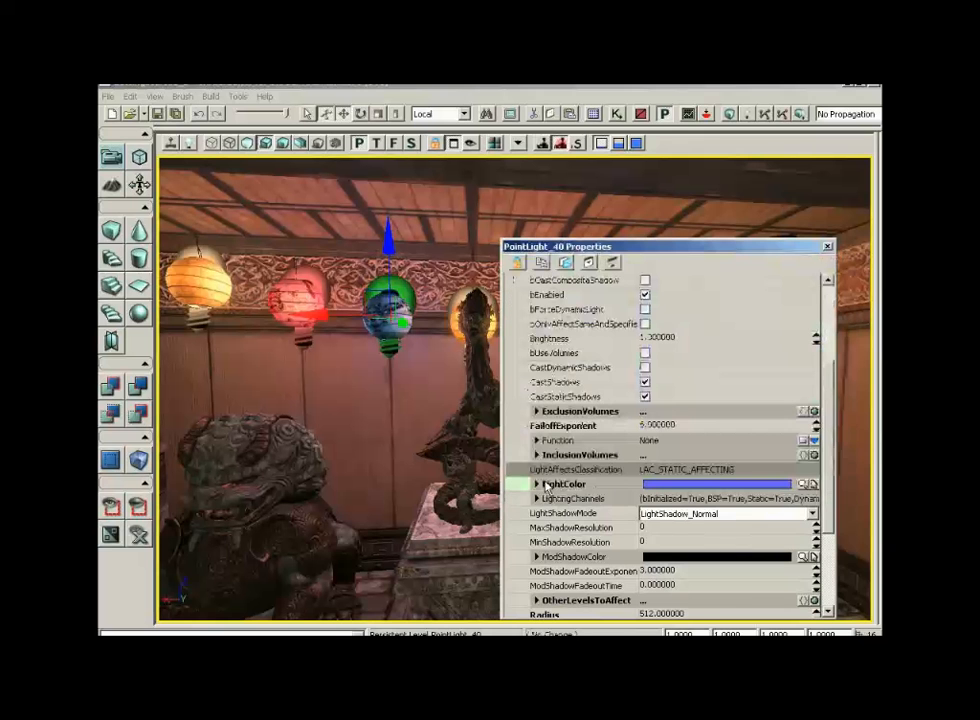
left_click(827, 246)
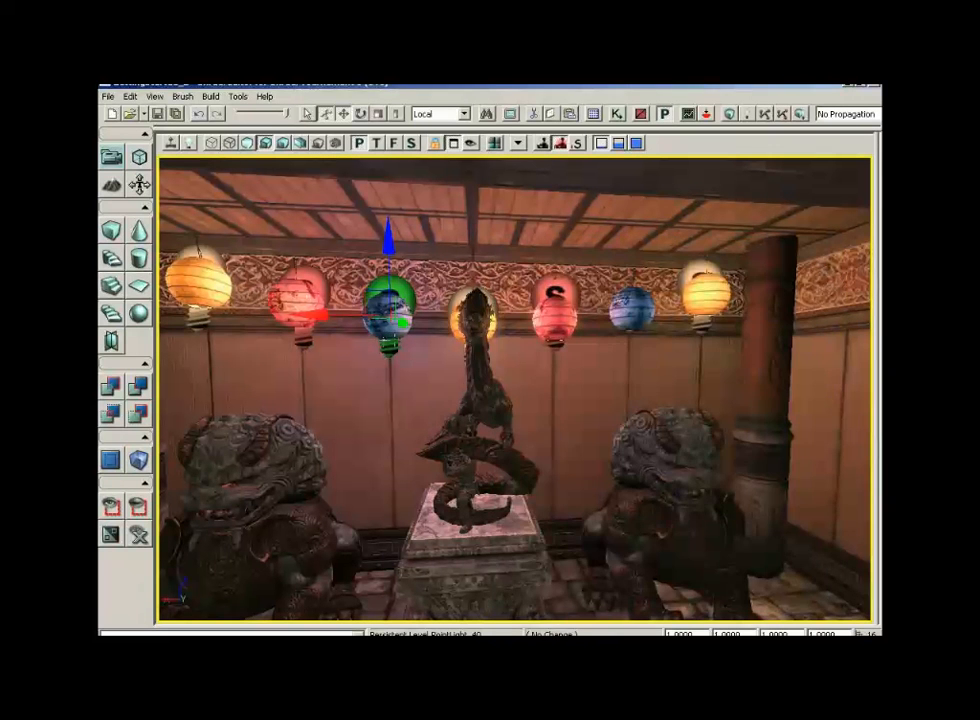
- Duplicate the blue point light to the second blue lantern, aligning the copy behind it
left_click_drag(336, 316, 416, 315)
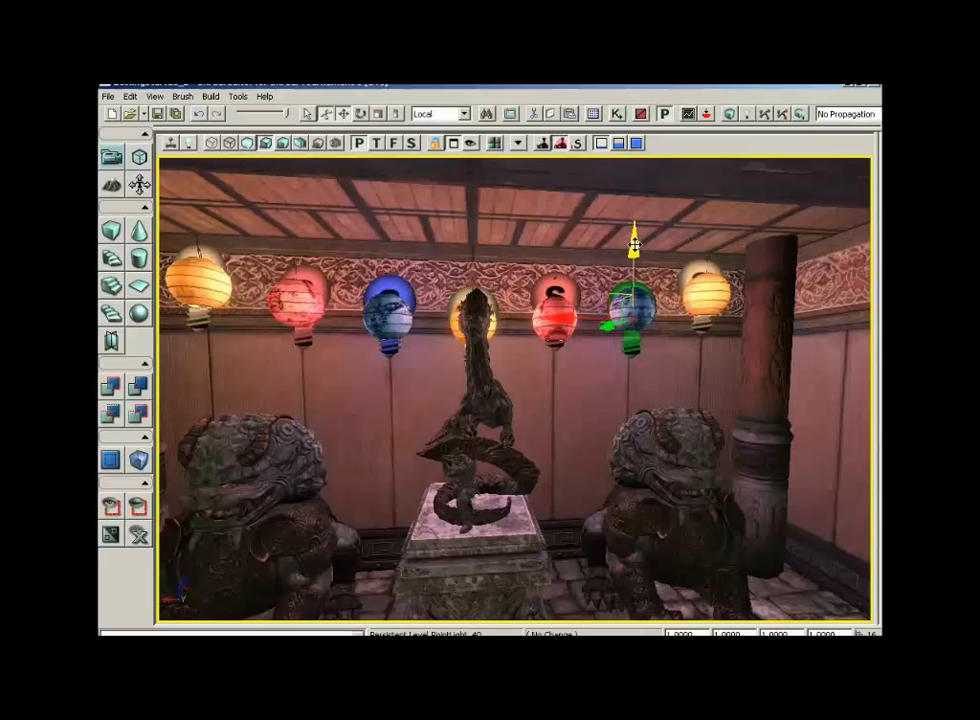
left_click_drag(550, 385, 529, 618)
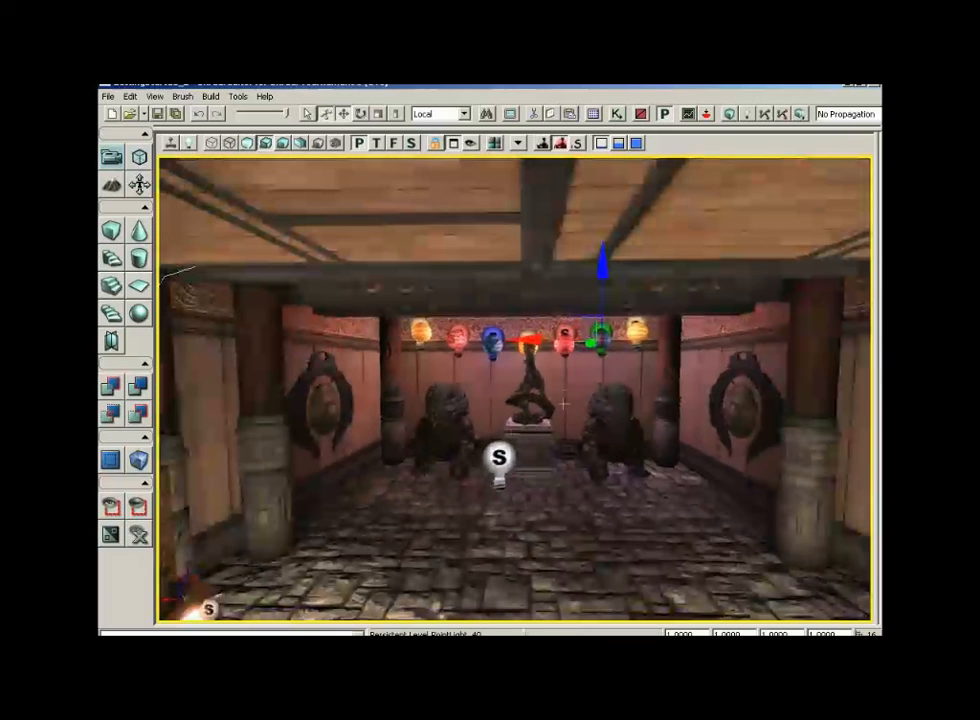
- Raise the second room's central point light higher above the floor and shift it sideways toward the middle of the room
left_click(500, 457)
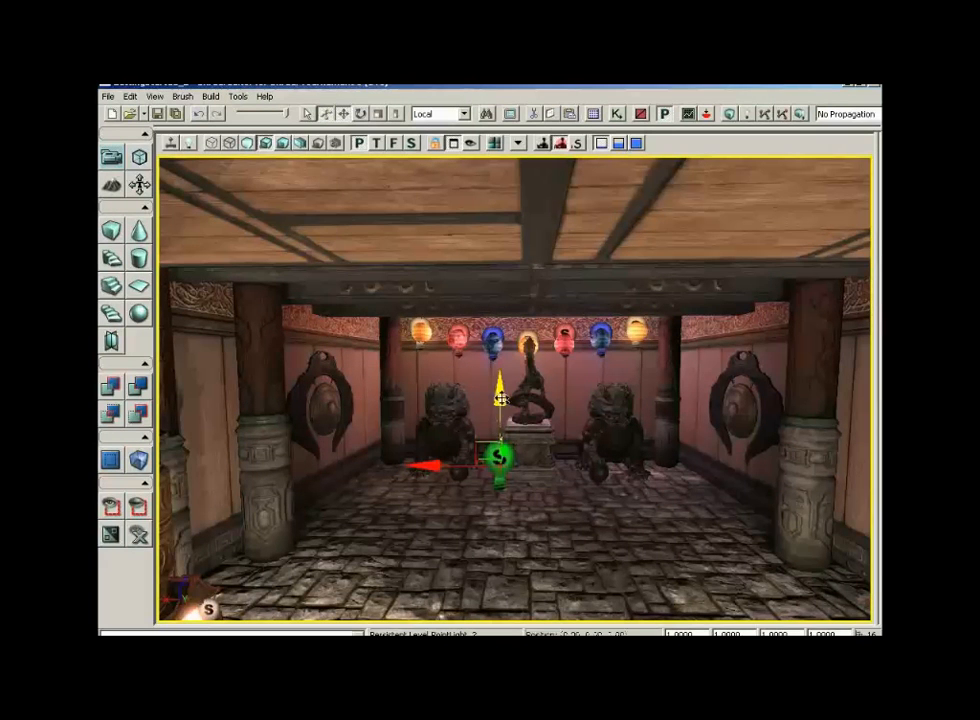
left_click_drag(500, 417, 501, 368)
left_click_drag(431, 418, 441, 416)
- Enable the second room's central point light with bEnabled and set its Brightness to 0.1
double_click(512, 433)
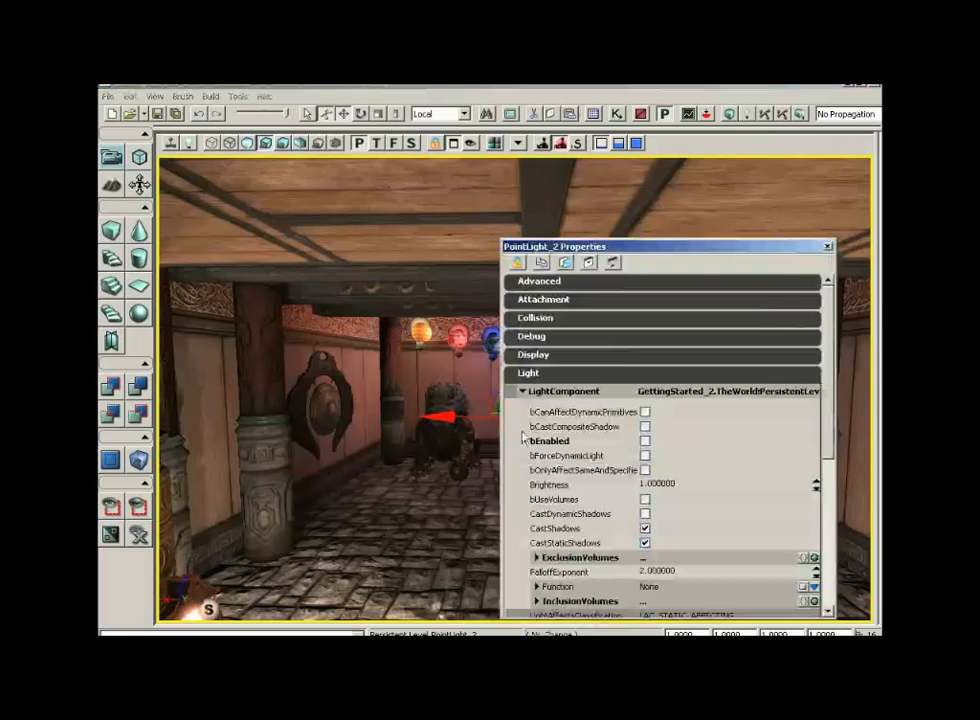
left_click(646, 442)
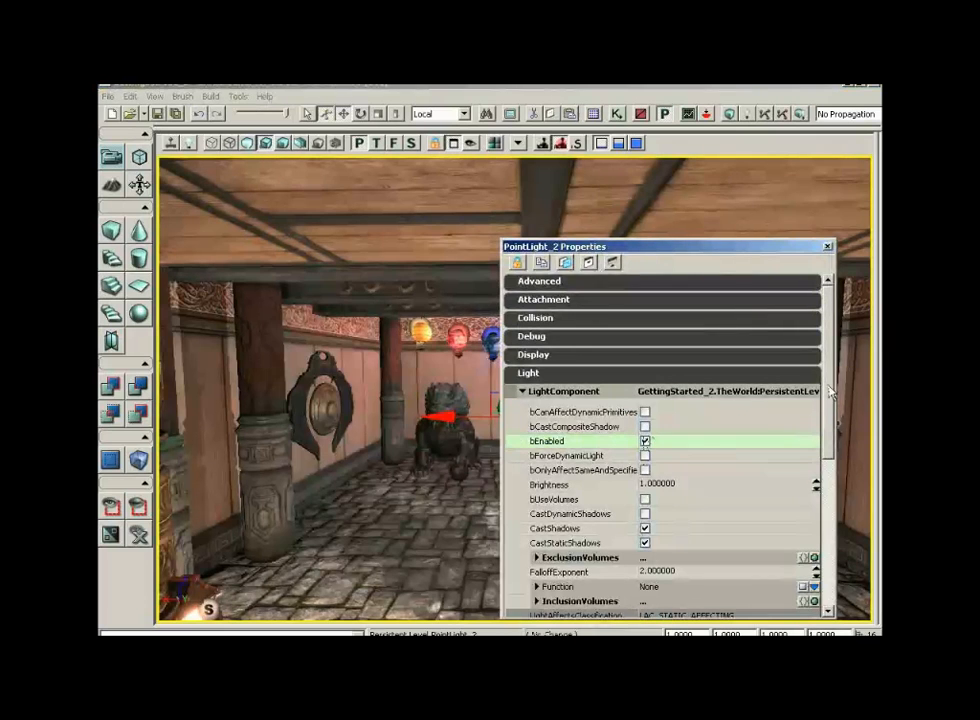
scroll(662, 440, "down", 3)
left_click(660, 433)
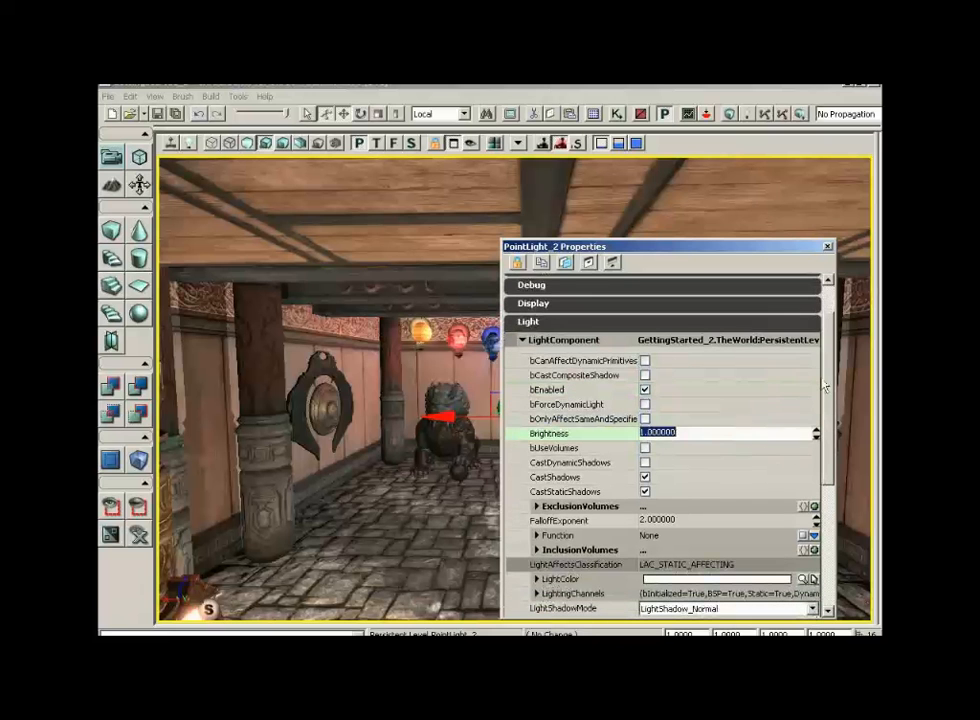
type("0.1")
key("Return")
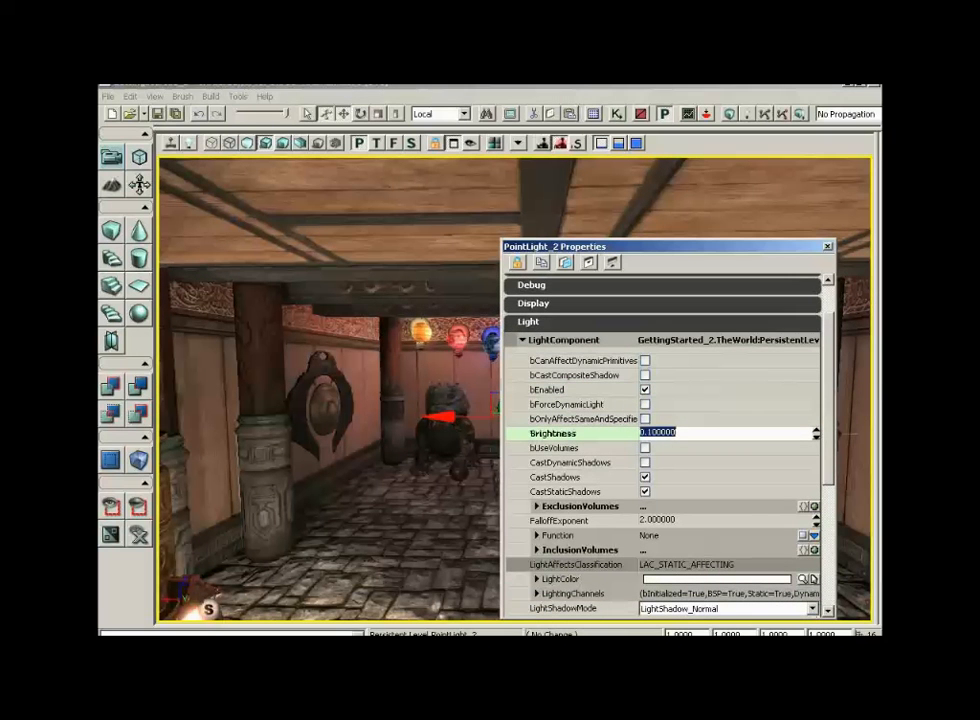
- Set the central point light's LightColor to a very pale tint of the basic orange, at luminosity 219
scroll(639, 448, "down", 5)
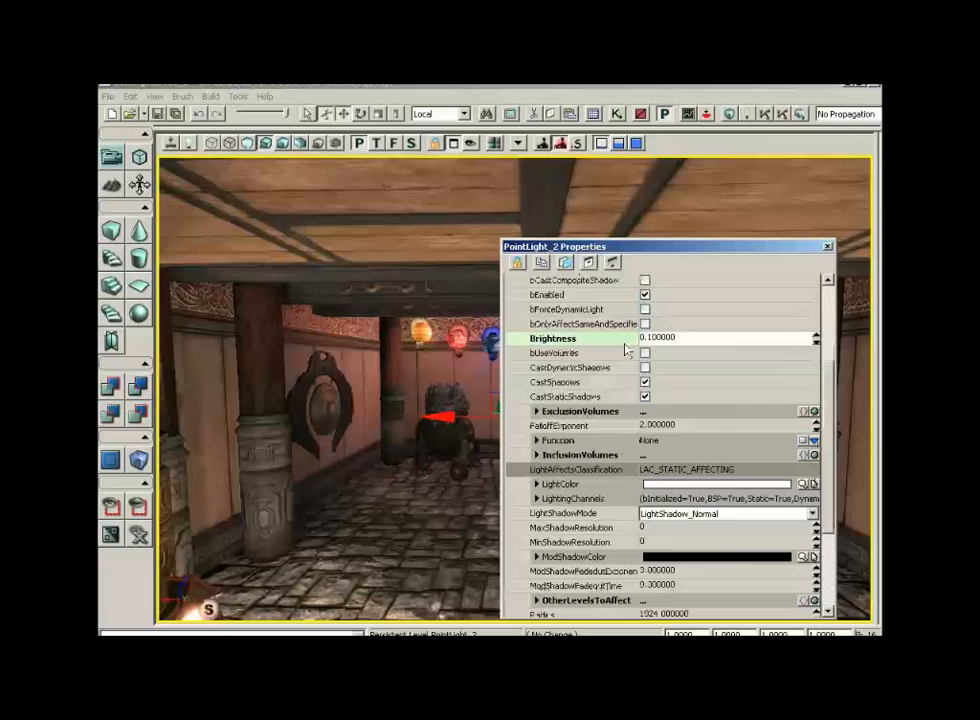
left_click(800, 486)
left_click(540, 329)
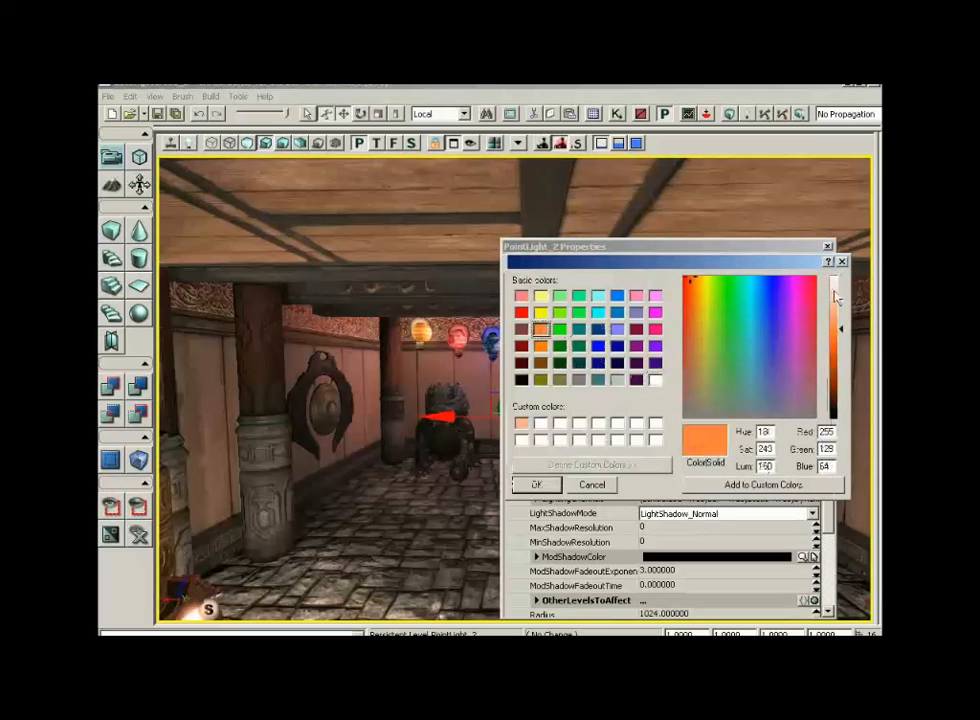
left_click(841, 289)
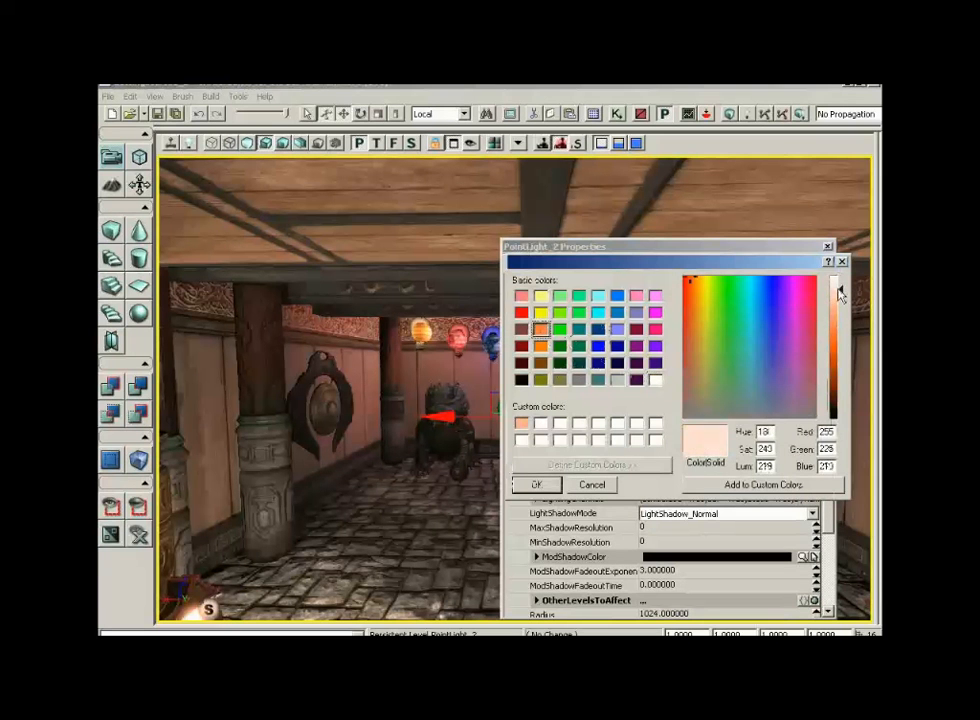
left_click(536, 484)
- Turn off CastShadows for the central point light and close its properties
scroll(826, 430, "down", 1)
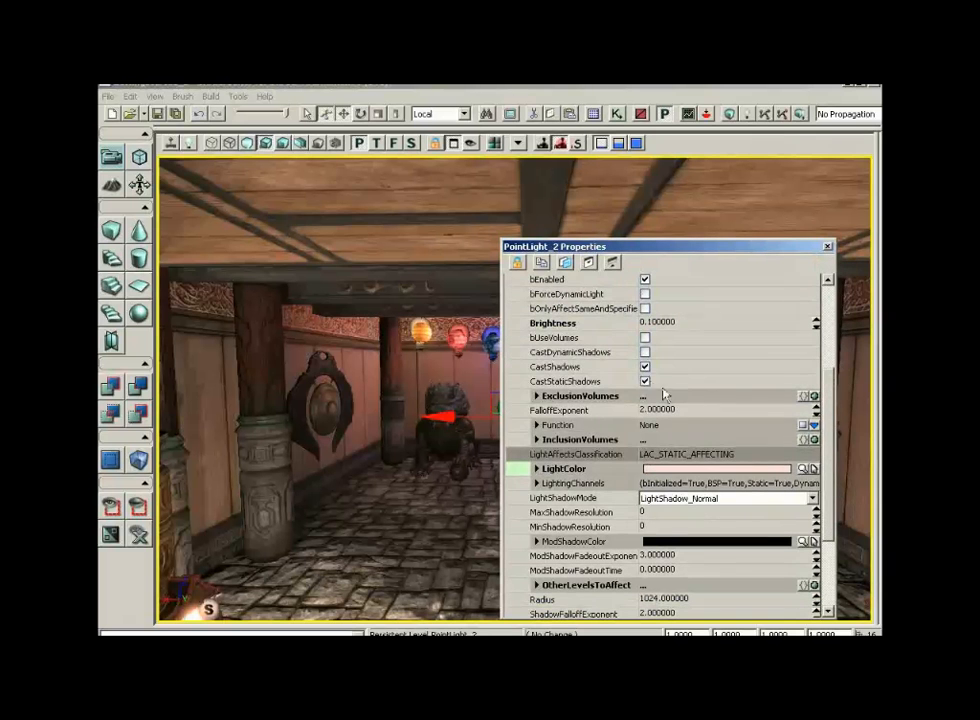
left_click(644, 367)
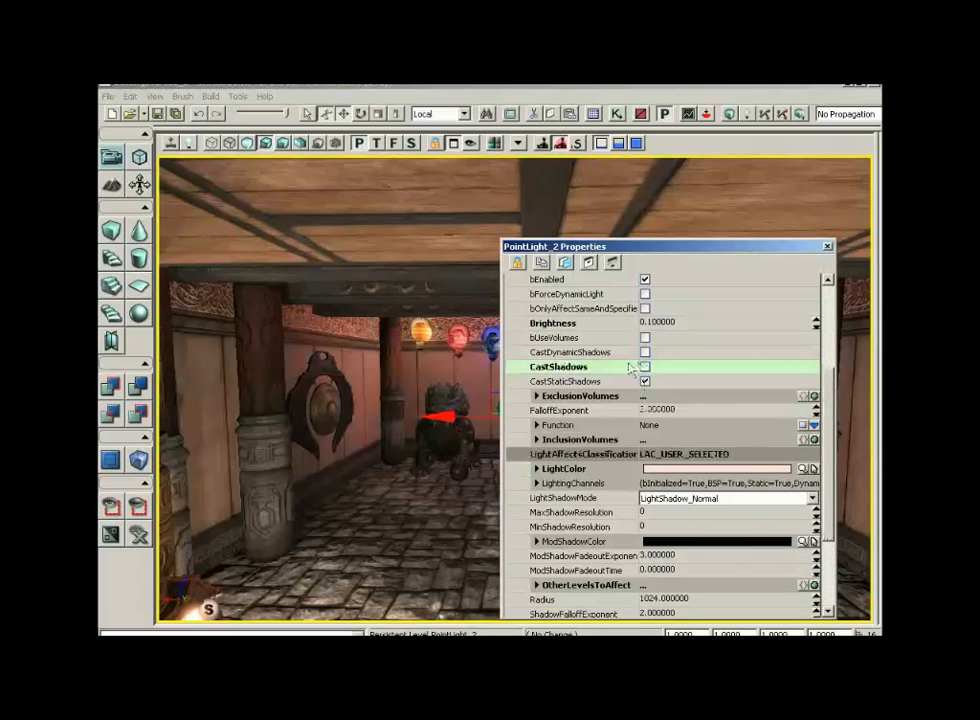
left_click(828, 246)
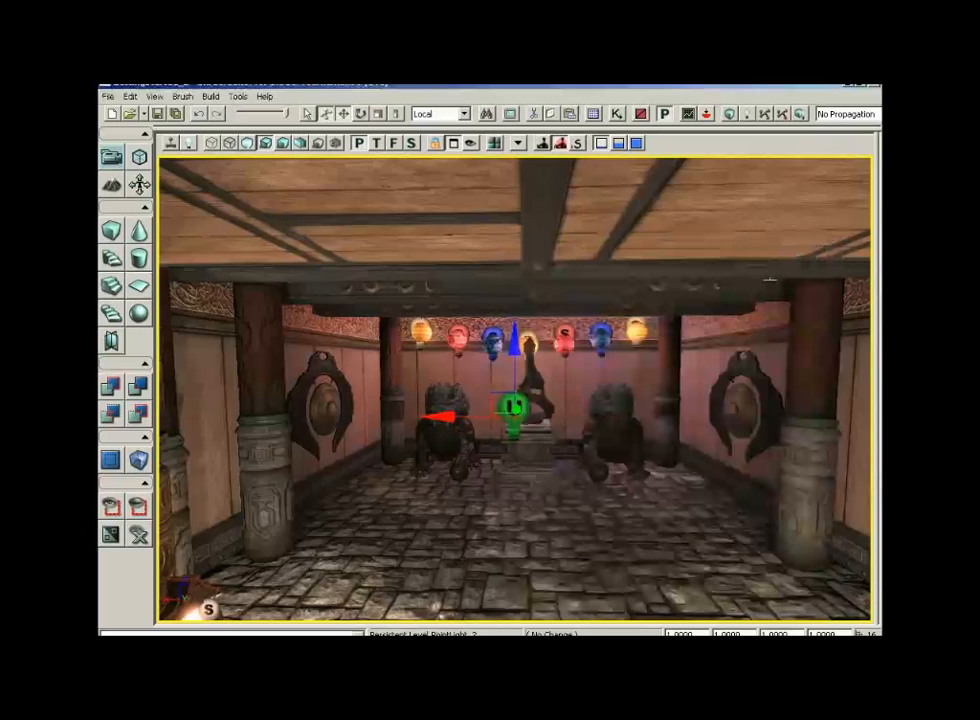
- Rebuild the entire level and close the Map Check report
right_click_drag(625, 425, 625, 462)
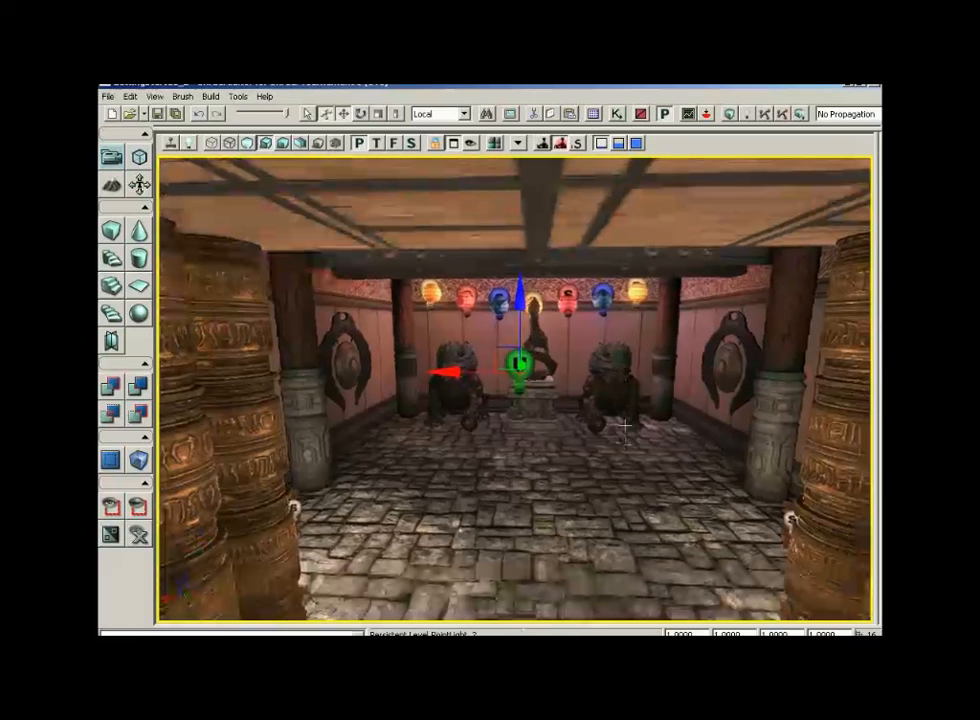
left_click(801, 114)
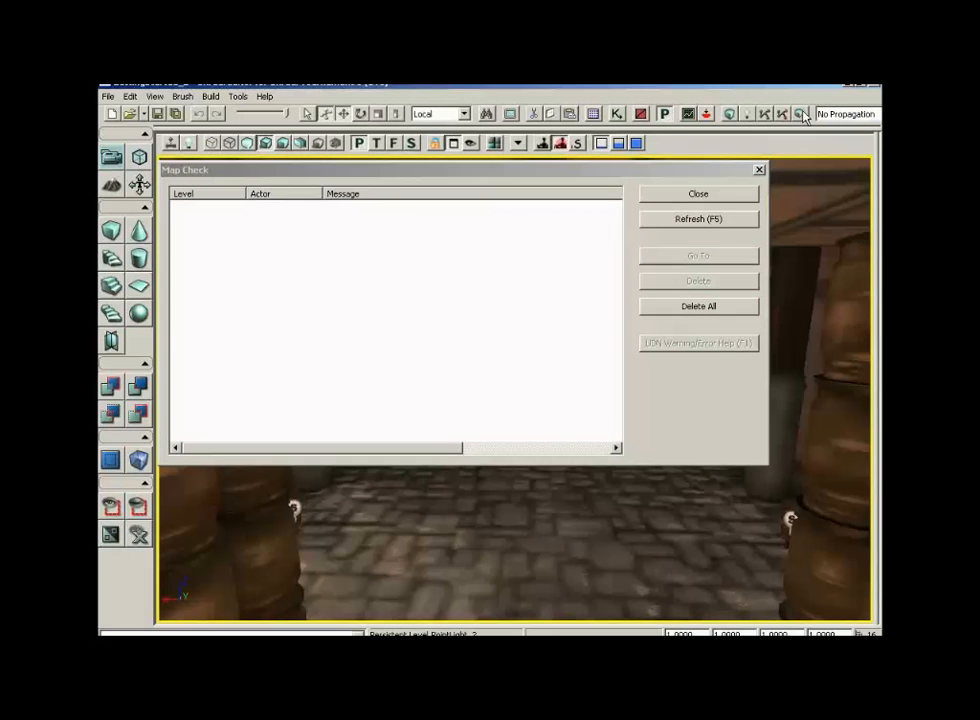
left_click(698, 193)
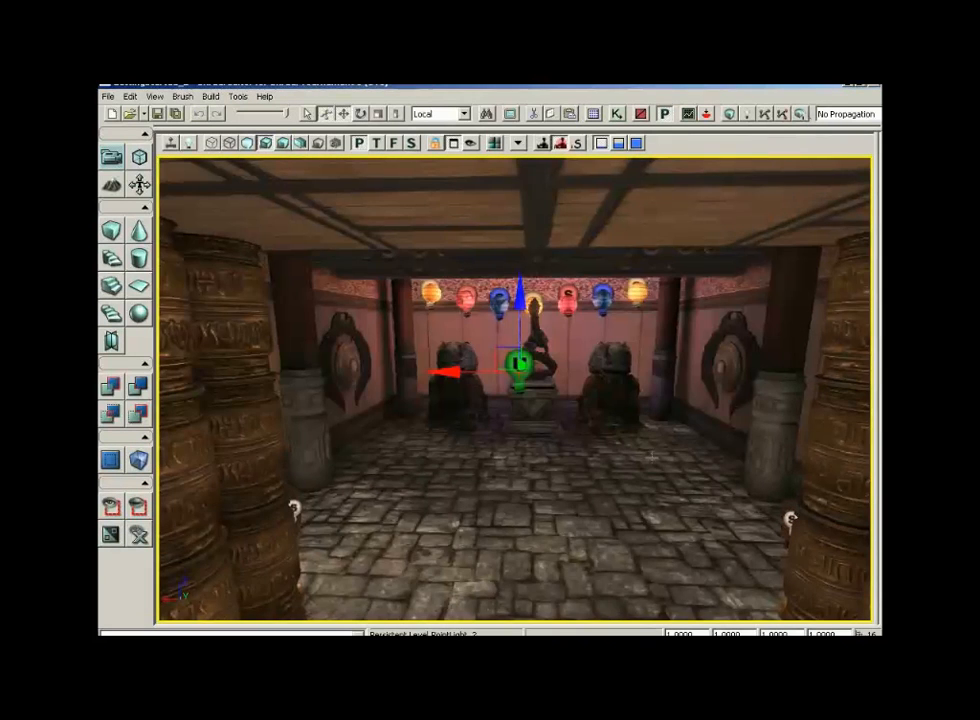
- Inspect the rebuilt lighting around the lanterns and statues in game view, with the point light deselected
left_click_drag(652, 456, 429, 335)
right_click_drag(632, 457, 780, 438)
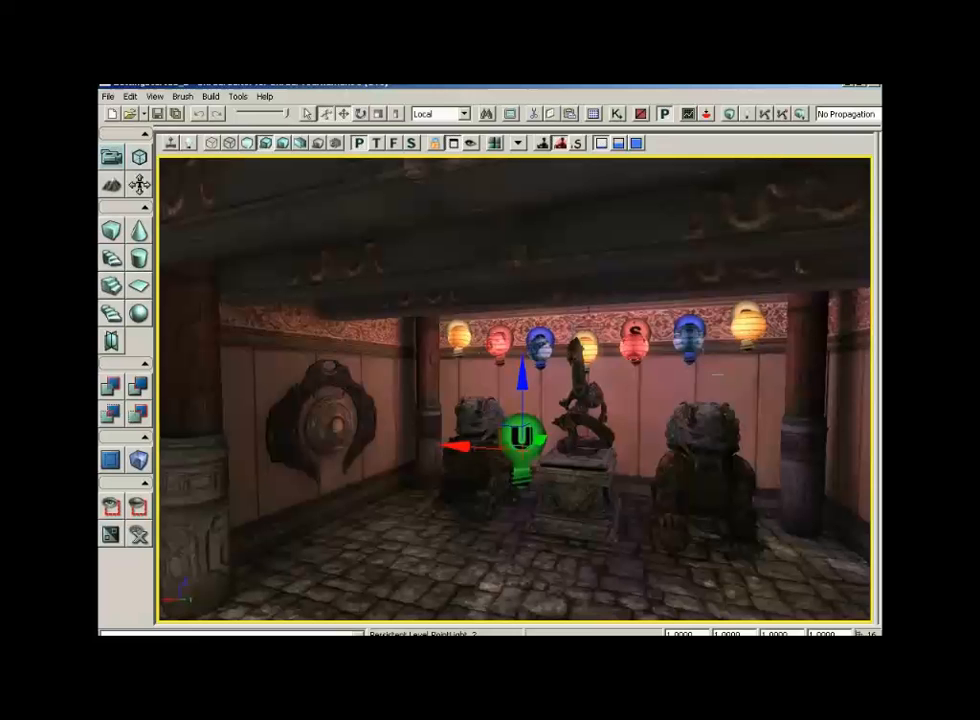
key("g")
left_click(606, 569)
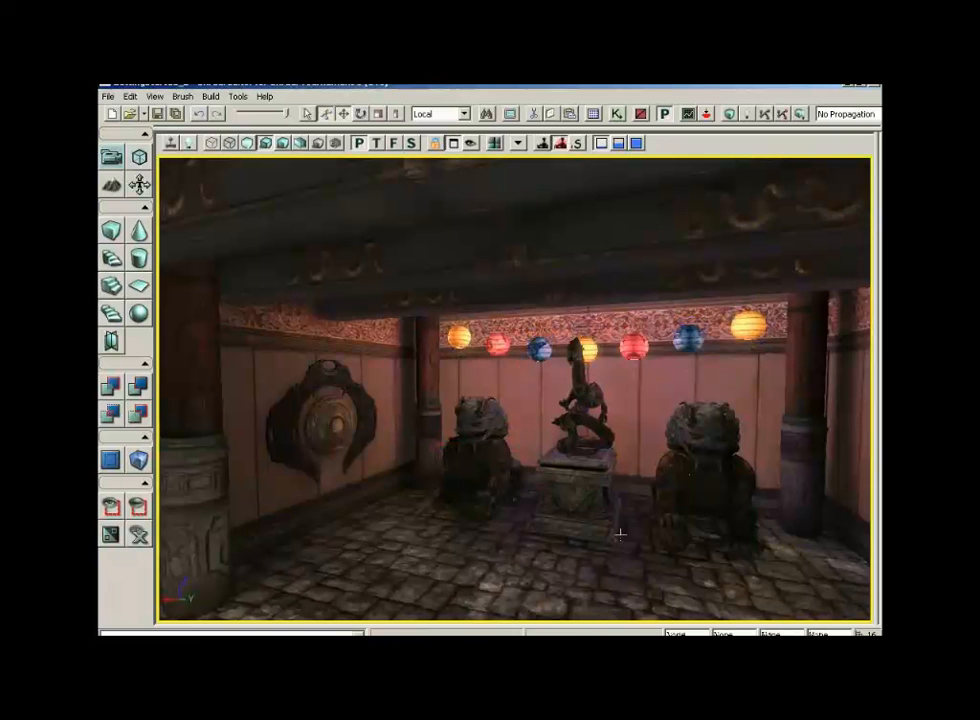
left_click_drag(655, 436, 615, 439)
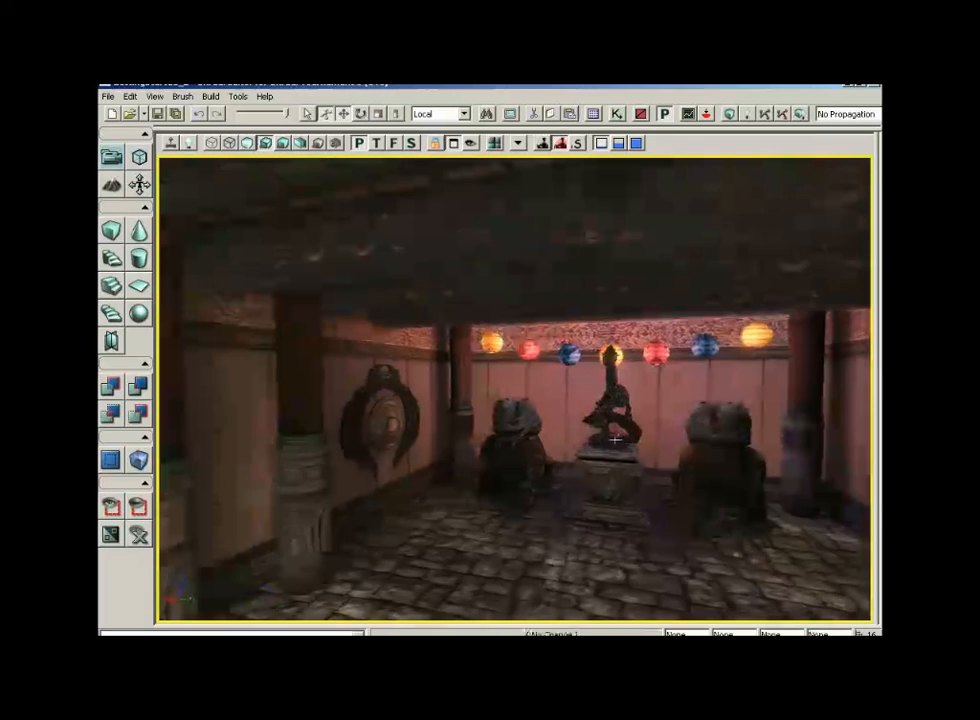
right_click_drag(615, 439, 660, 410)
- Leave game view and add a PlayerStart on the first room's floor in front of the altar
key("g")
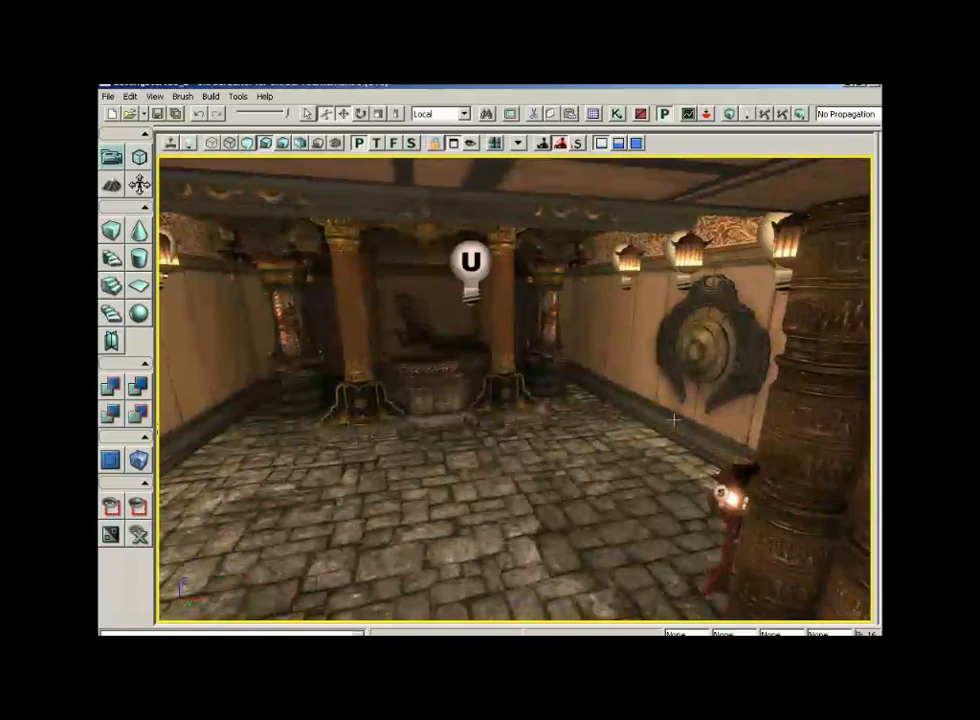
left_click_drag(660, 410, 558, 392)
left_click_drag(762, 410, 657, 407)
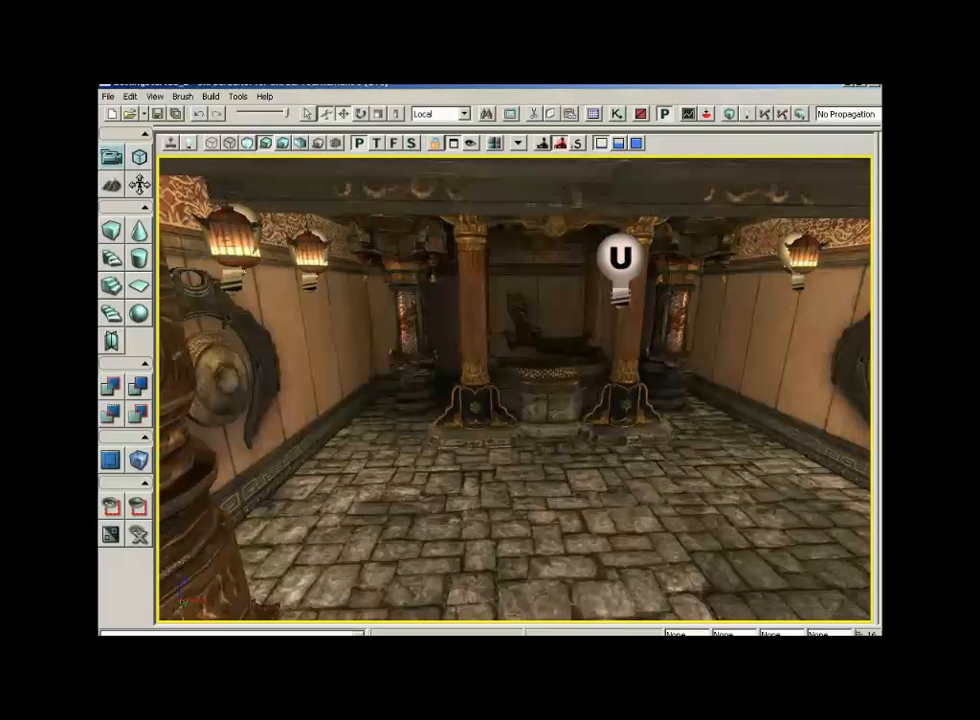
right_click(561, 510)
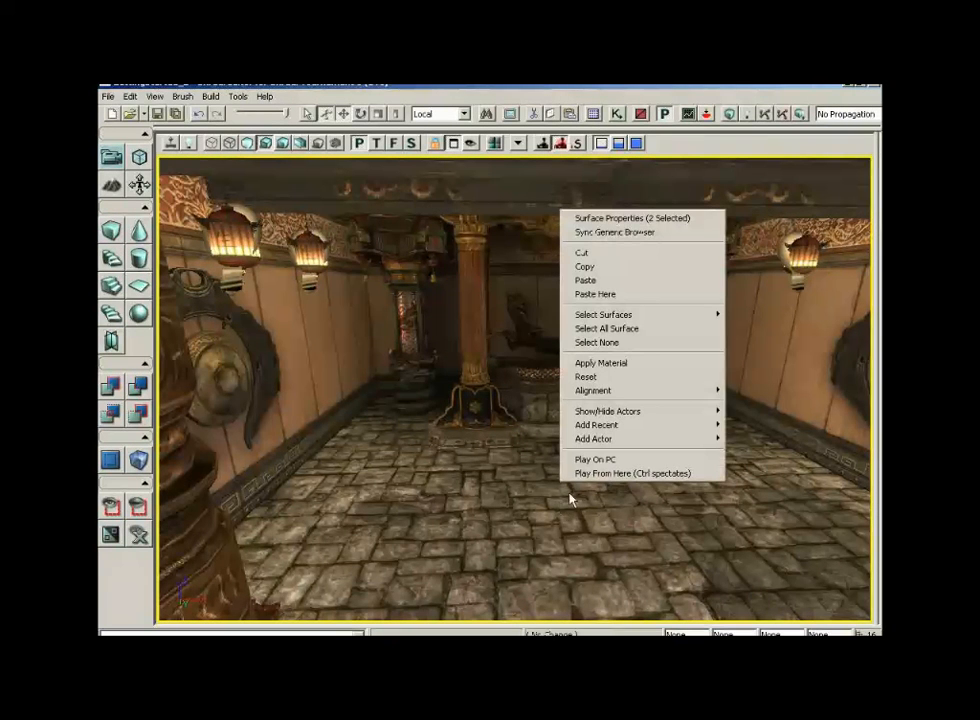
mouse_move(599, 441)
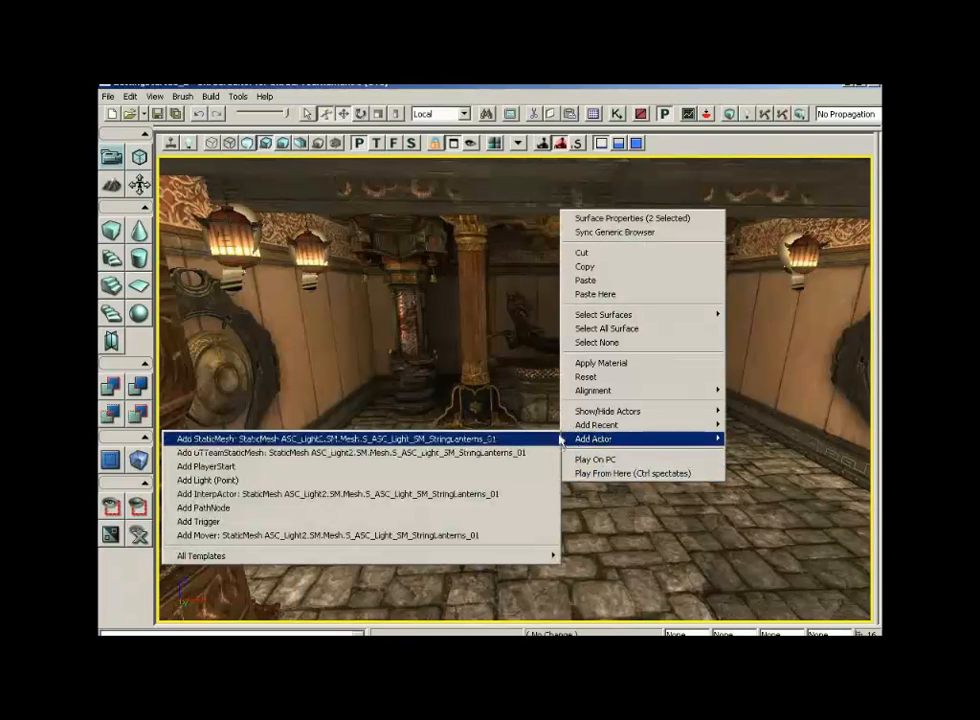
left_click(224, 467)
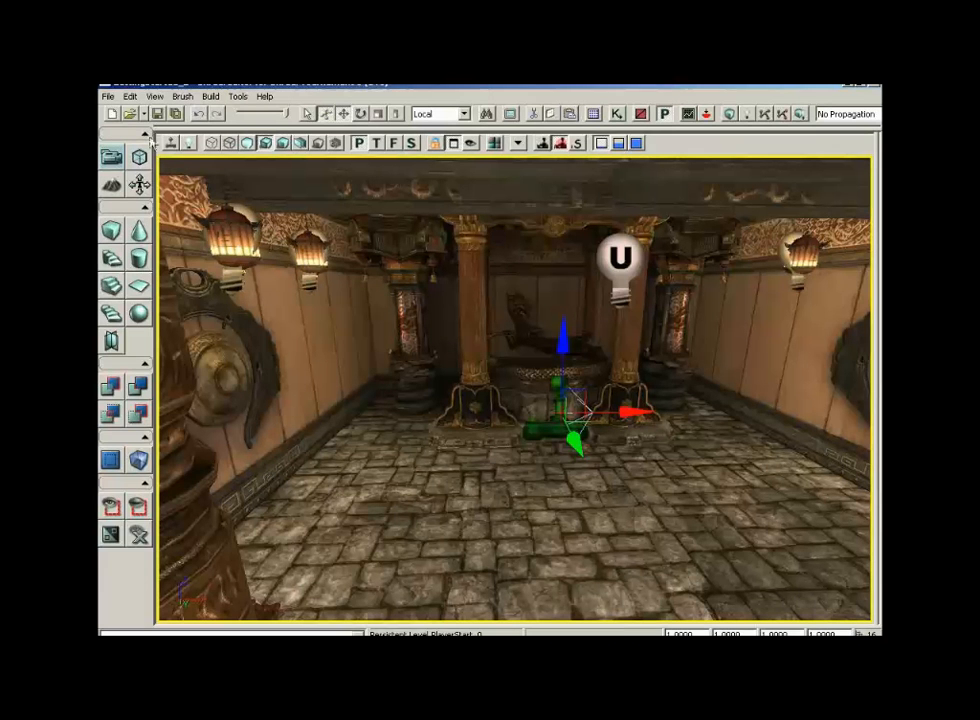
- Save the level under the new name DM-GettingStarted_3.ut3 in the Maps folder
left_click(108, 97)
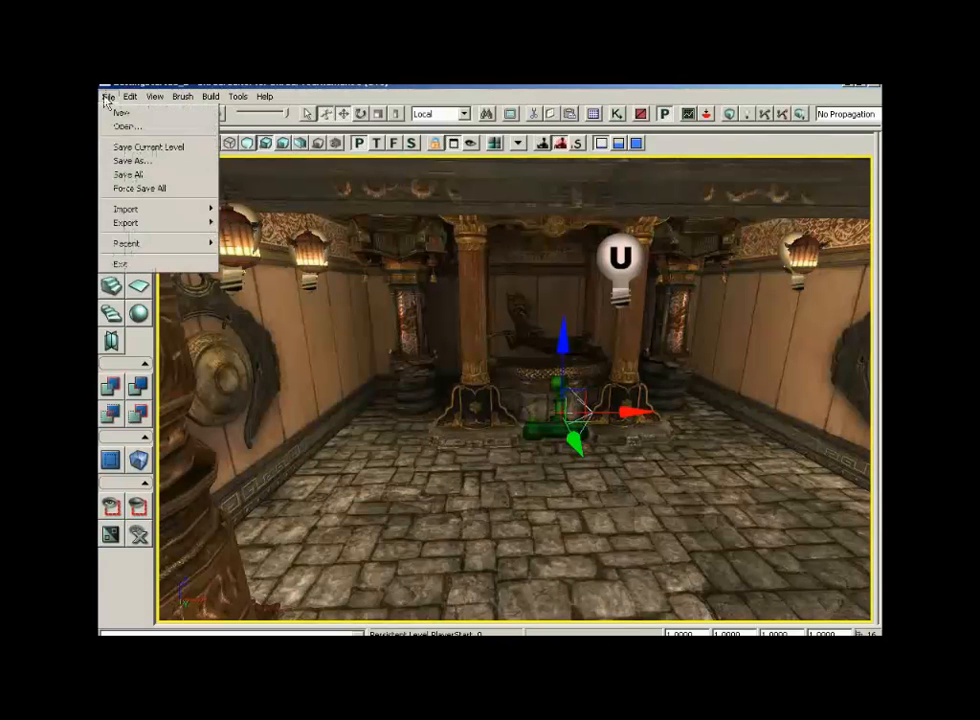
left_click(135, 161)
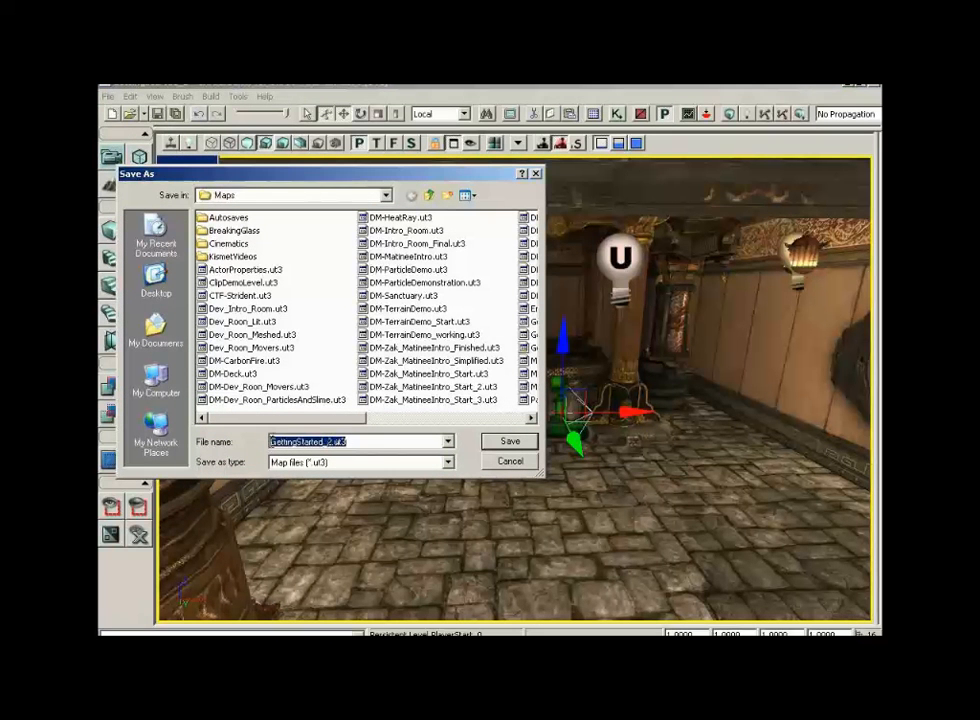
left_click(328, 441)
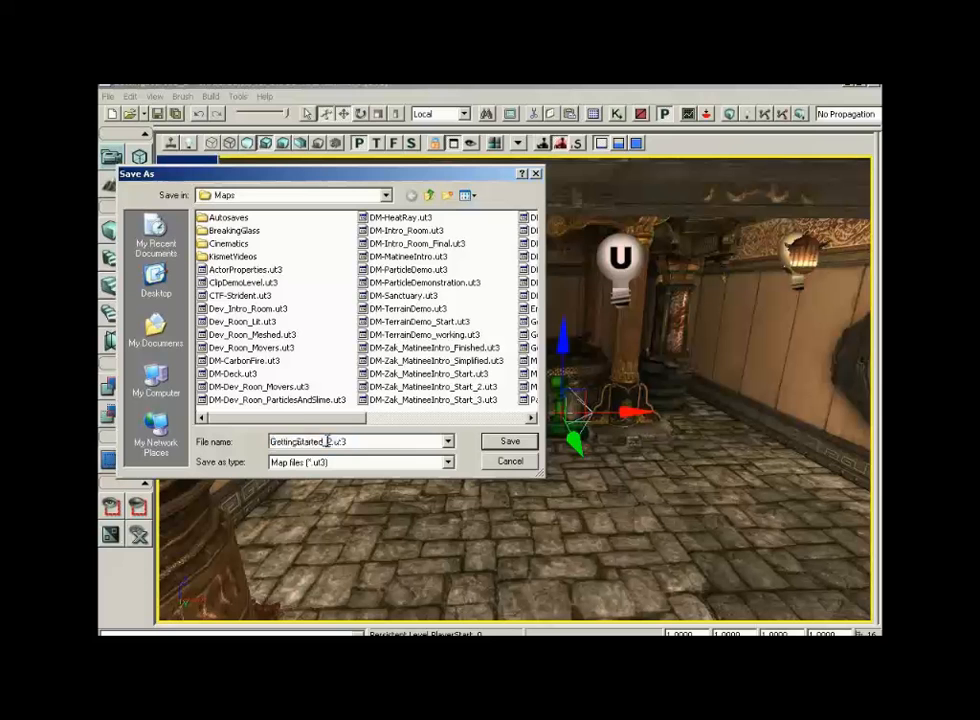
key("BackSpace")
type("3")
type("D")
type("M")
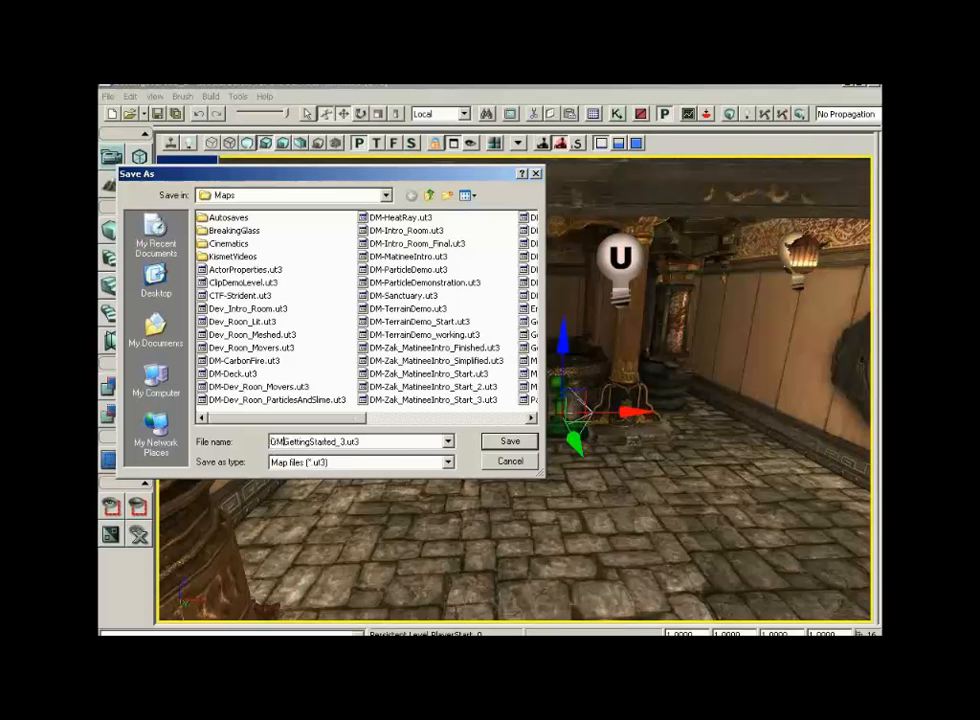
left_click(491, 437)
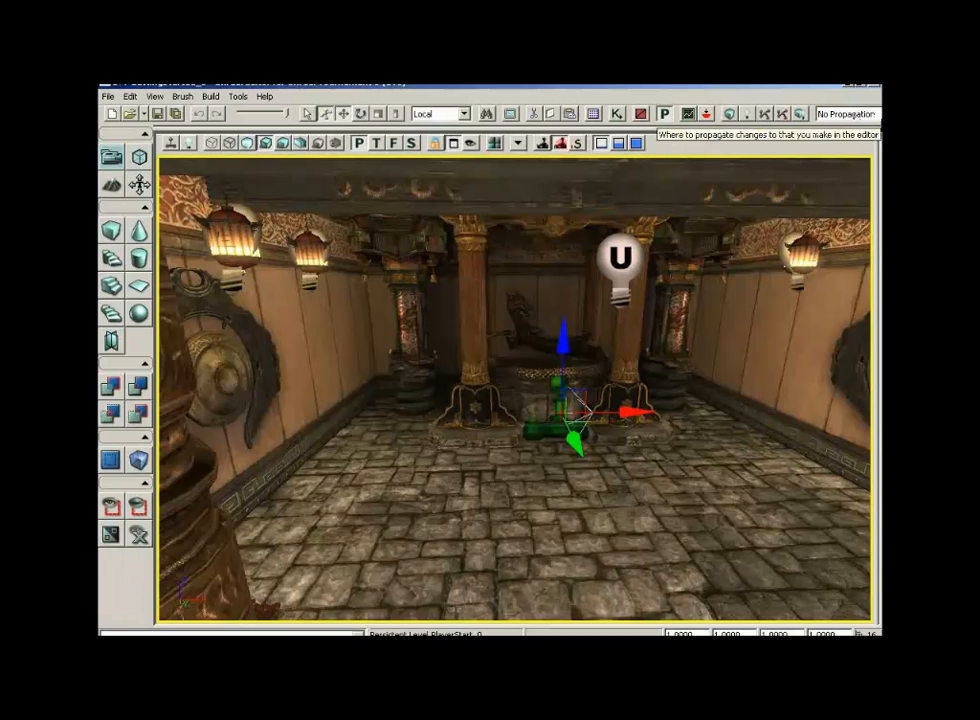
- Start a play test from the first room's floor and examine the lighting around the altar and the doorway lamps
right_click(576, 567)
left_click(607, 529)
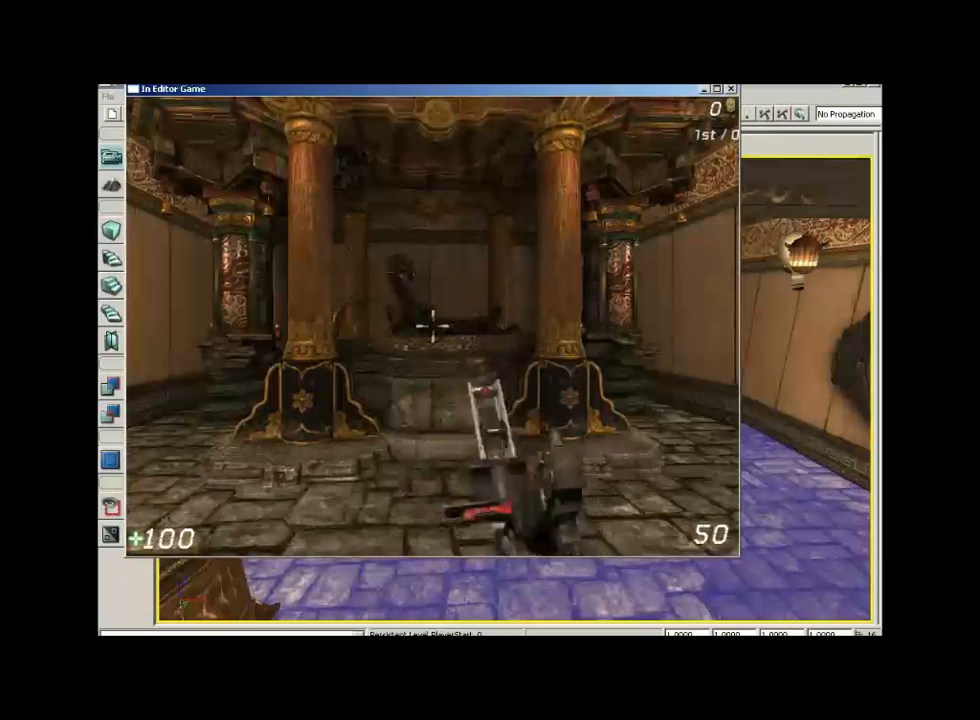
key("w")
key("a")
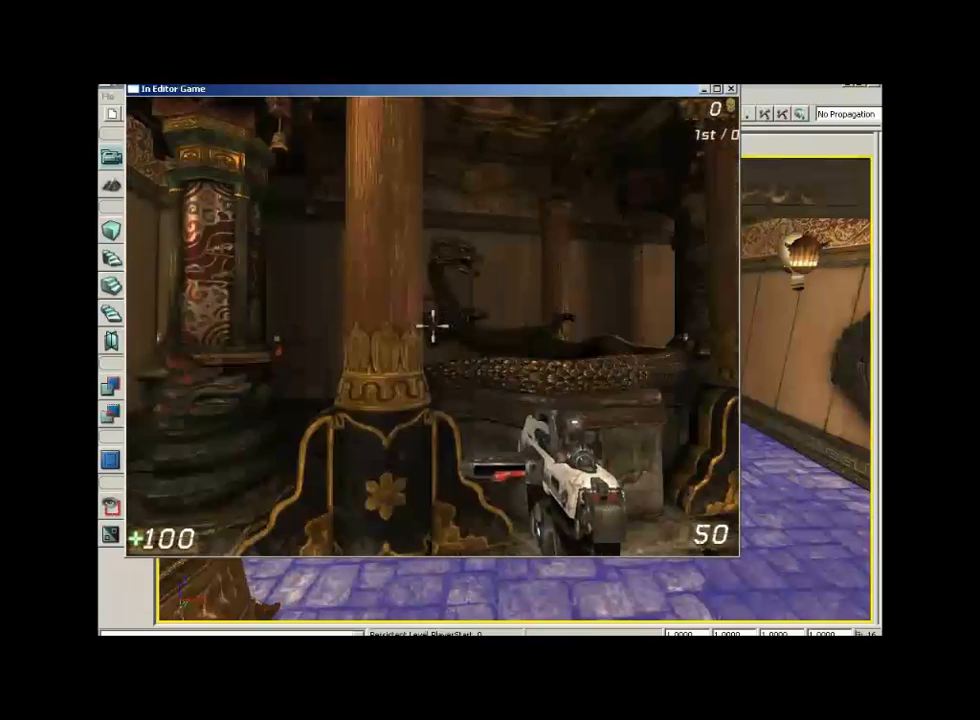
key("s")
key("a")
key("w")
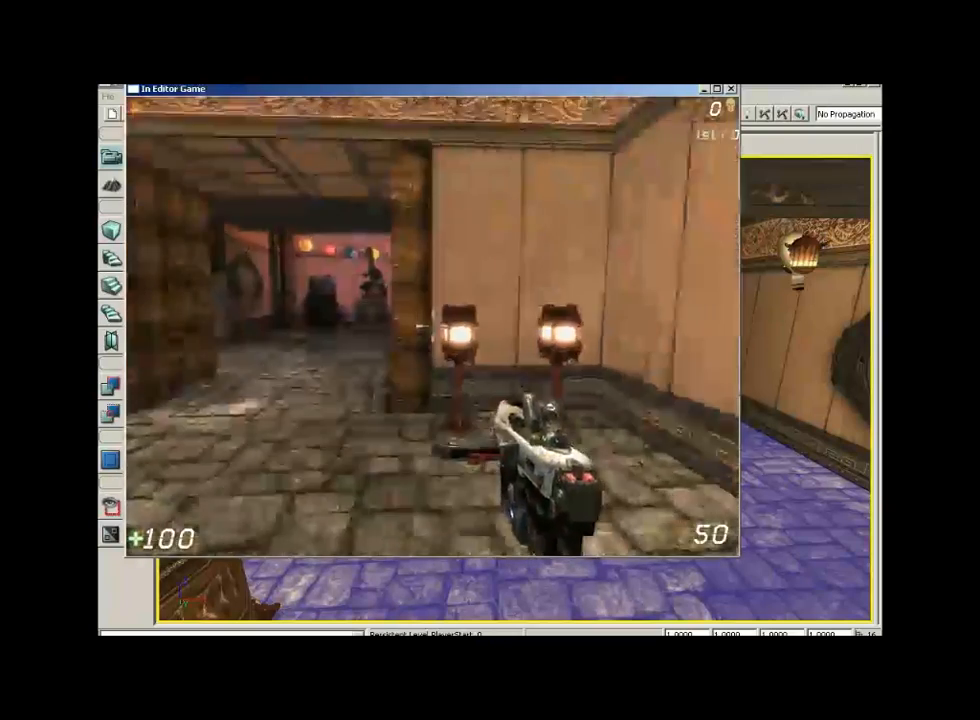
- Walk through the lantern room in the play test to check its coloured lighting, fire two test shots, and end the test
key("w")
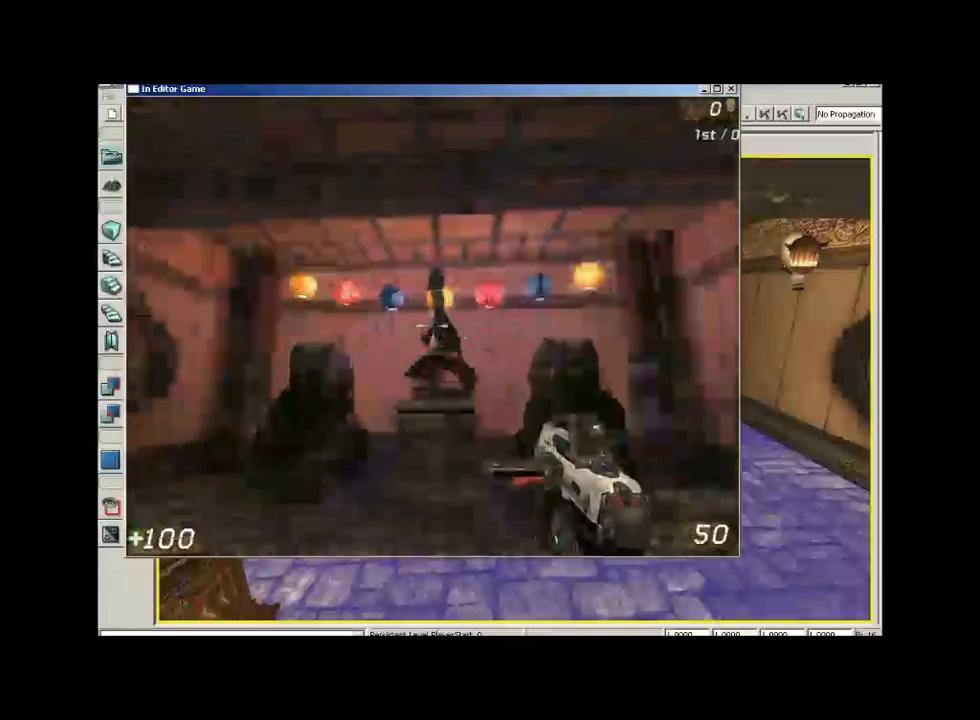
key("w")
left_click(433, 325)
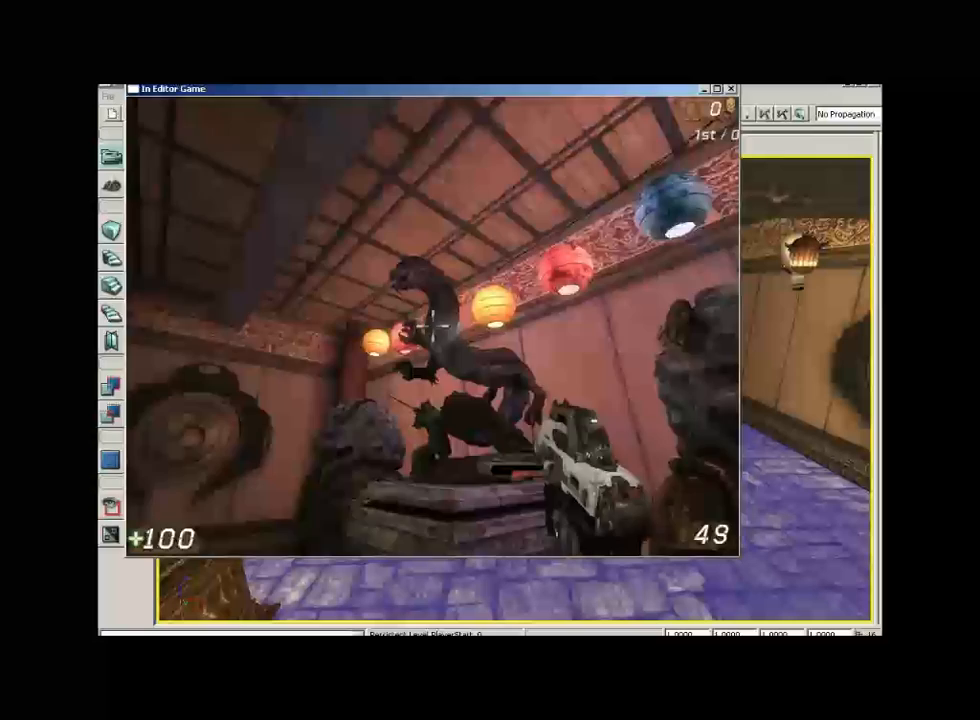
left_click(433, 325)
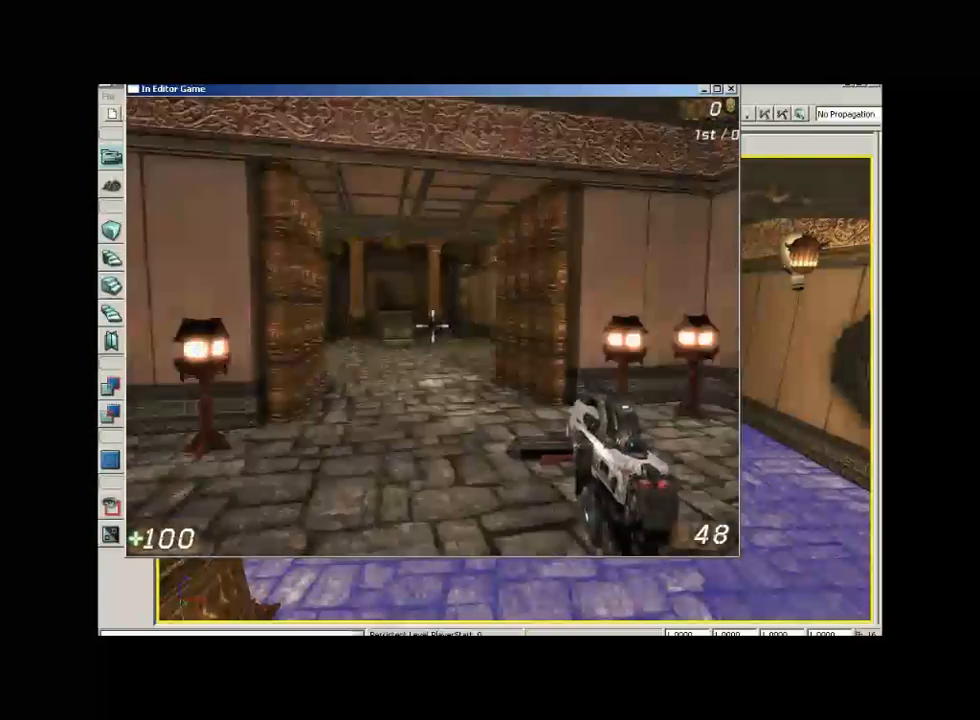
key("w")
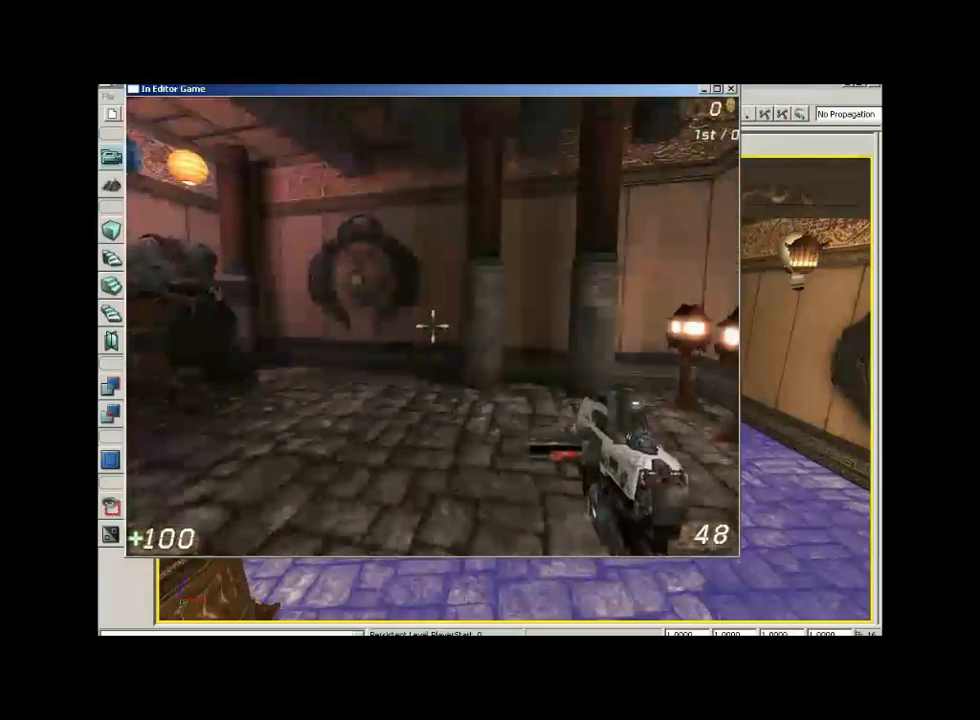
key("w")
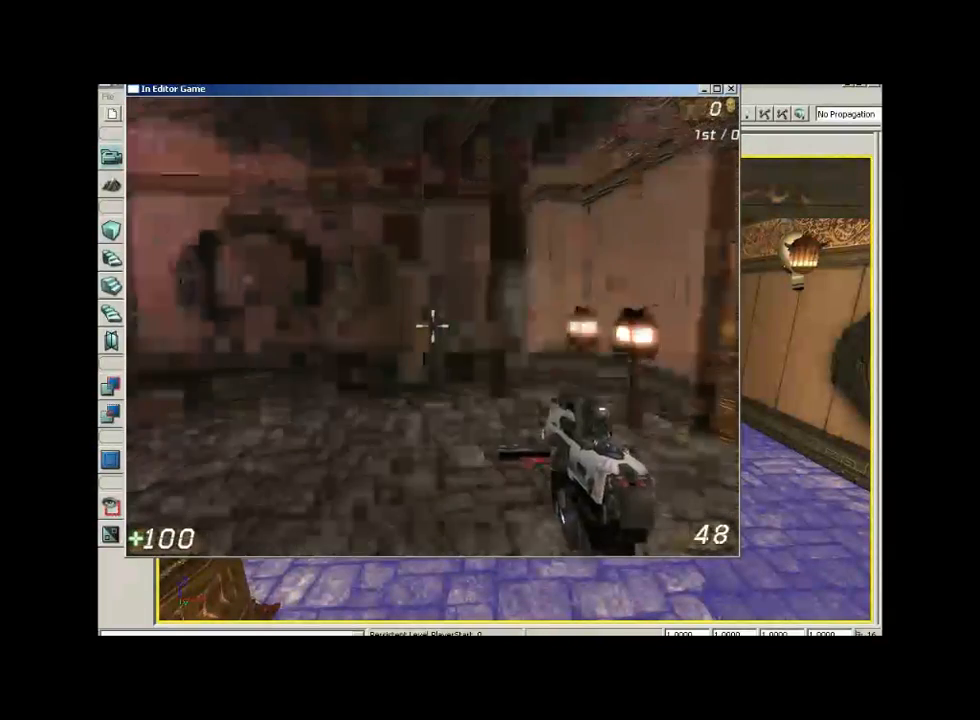
key("a")
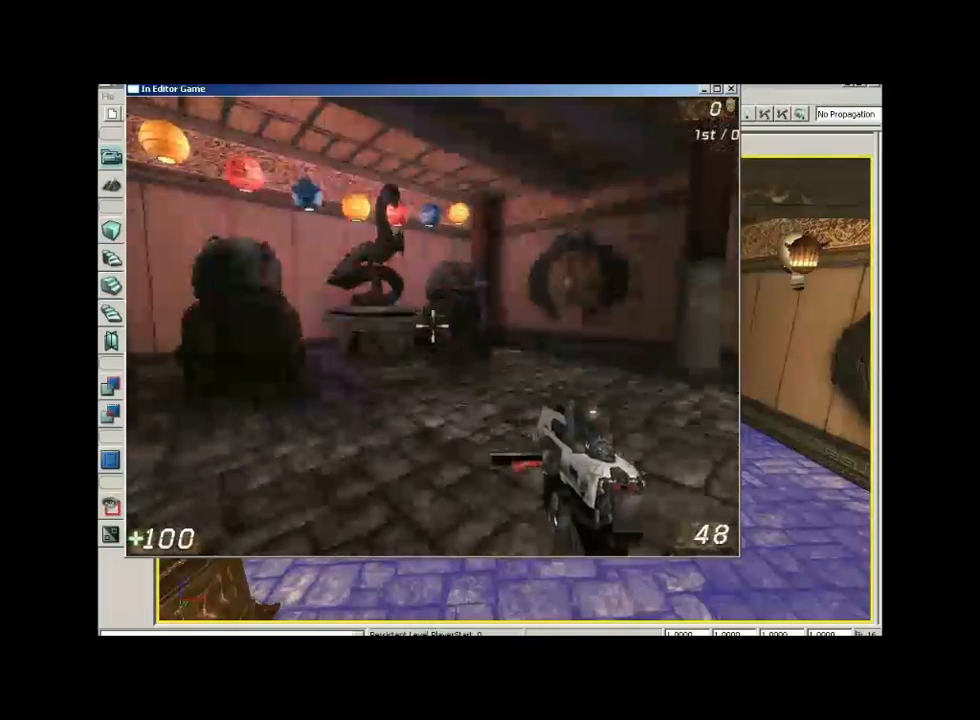
key("Escape")
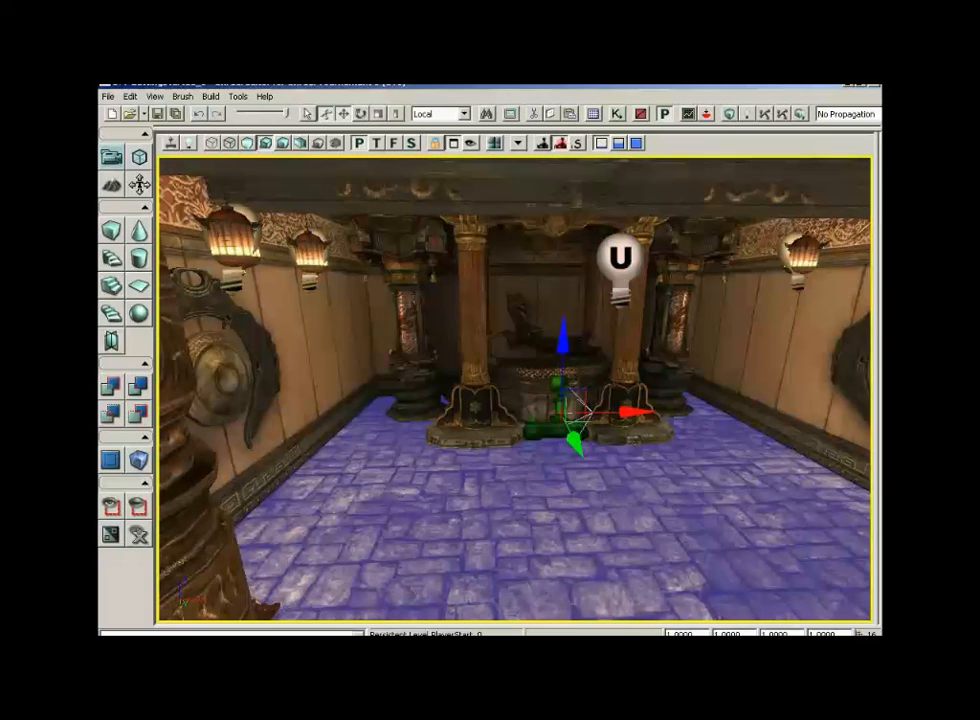
- View the first room in game view with the PlayerStart deselected
left_click_drag(505, 484, 528, 486)
key("g")
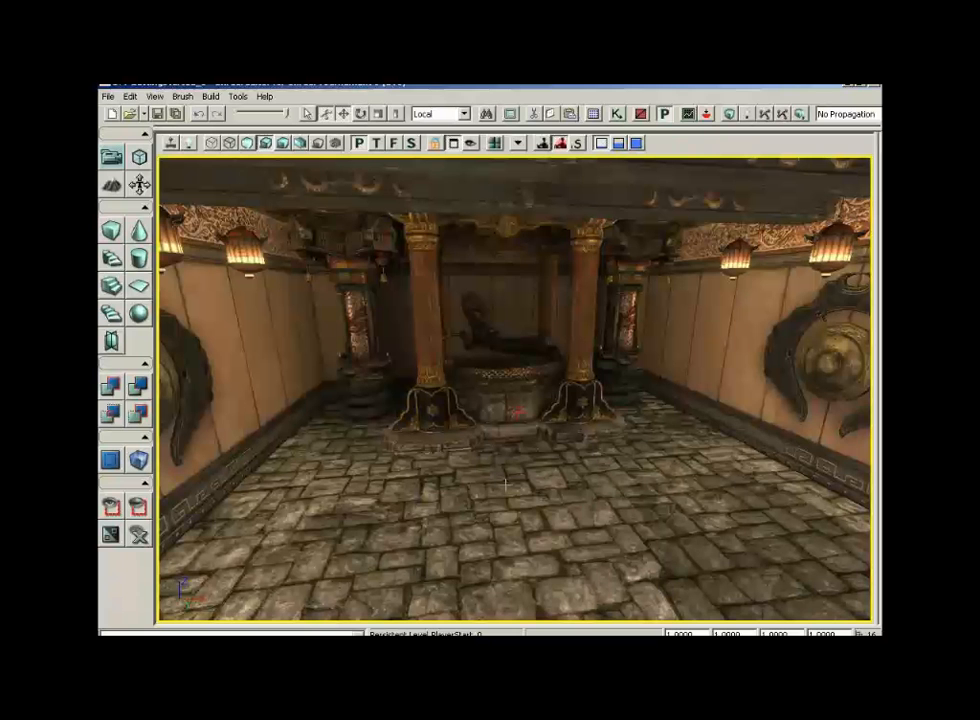
left_click(505, 484)
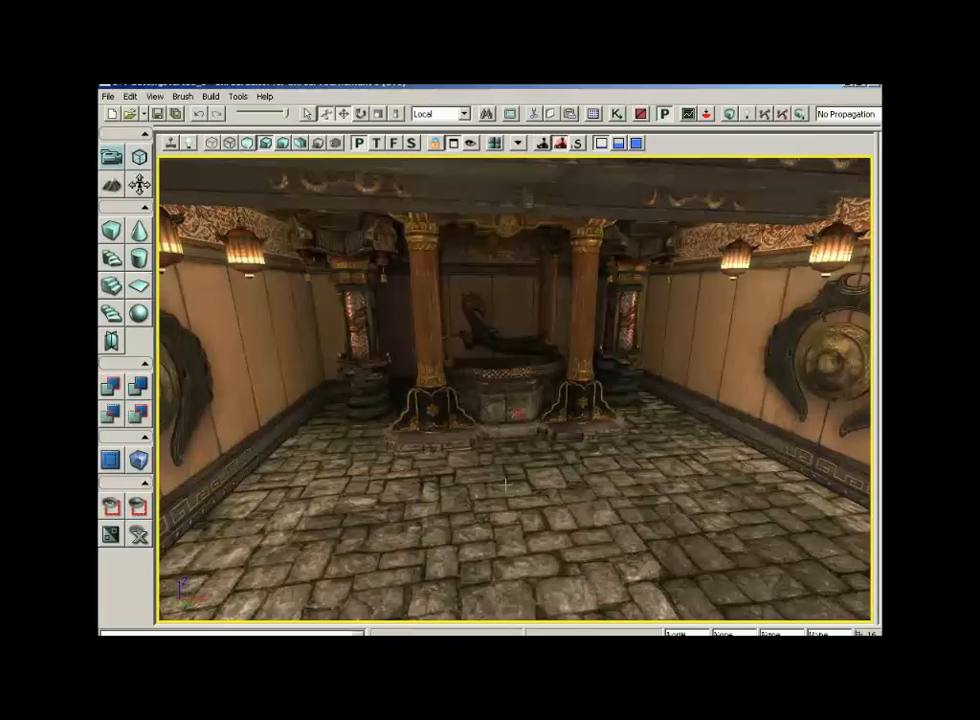